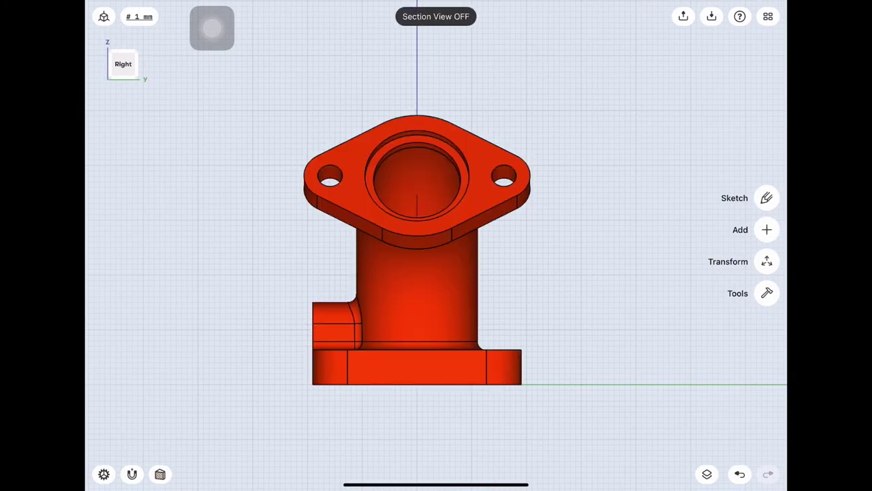
Snap the view to Top to look straight down on the finished elbow flange.
click(122, 62)
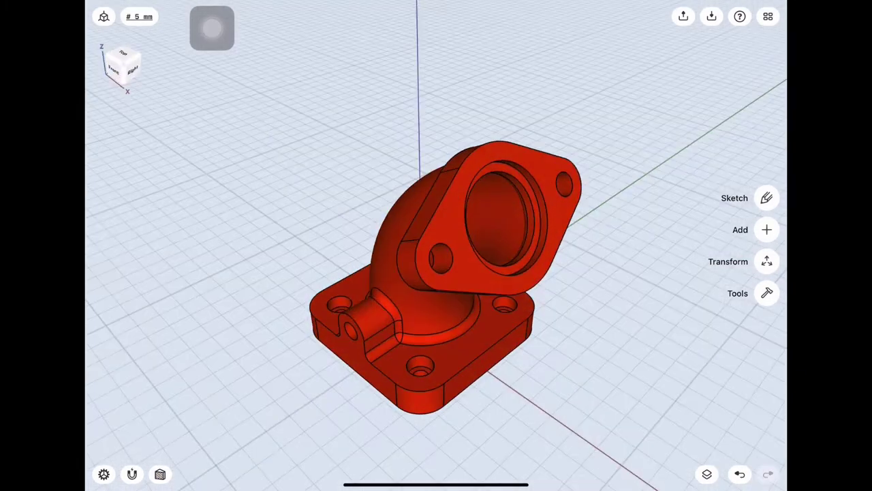
Start a top-plane sketch and draw a centre rectangle on the origin.
click(123, 59)
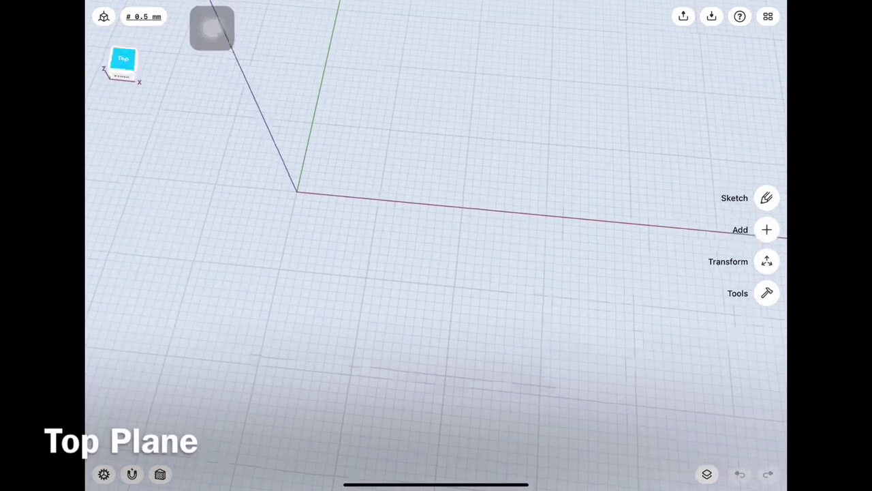
click(766, 198)
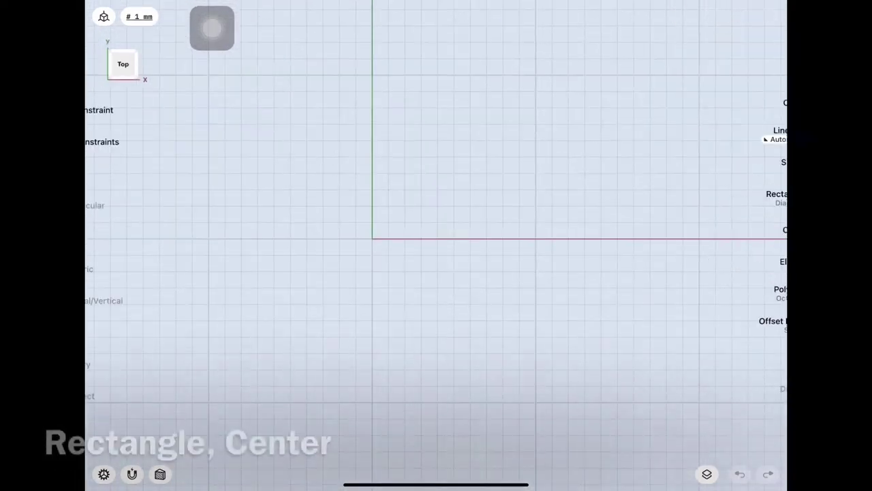
click(767, 198)
click(767, 198)
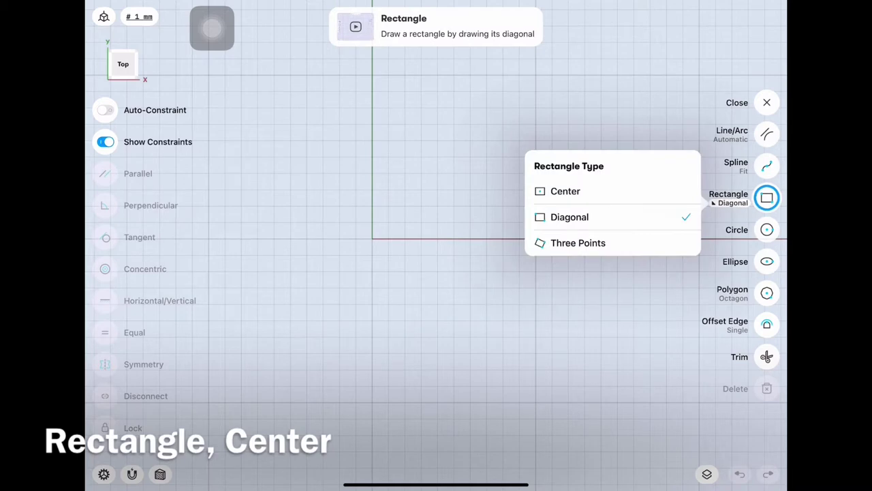
click(565, 191)
drag(372, 239, 552, 402)
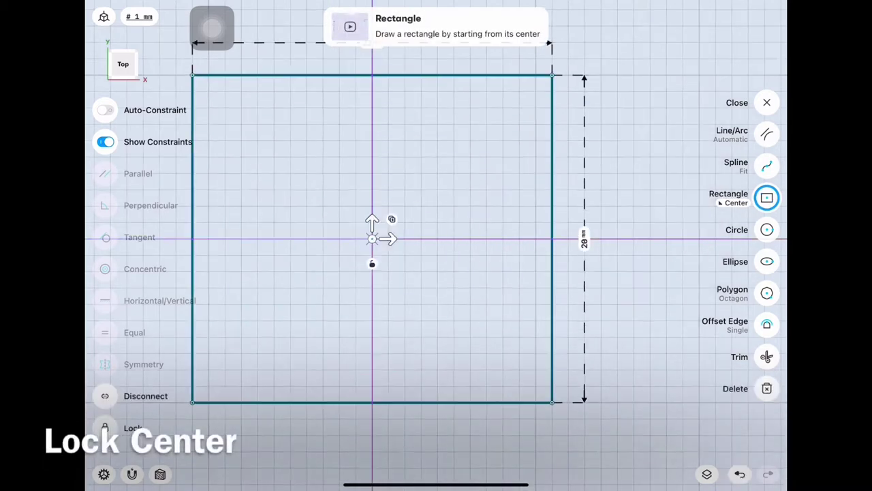
click(647, 306)
Dimension the rectangle's width and height to make a 38.1 × 38.1 mm square.
scroll(421, 310, down, 5)
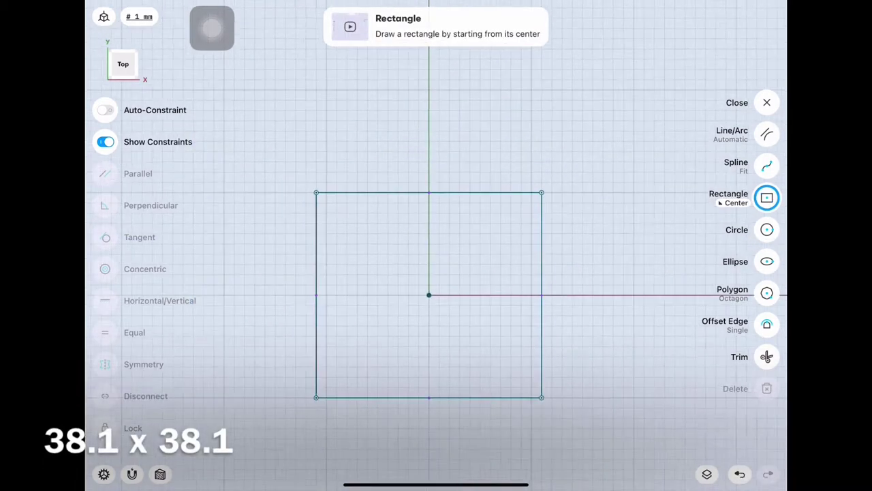
click(422, 199)
click(397, 166)
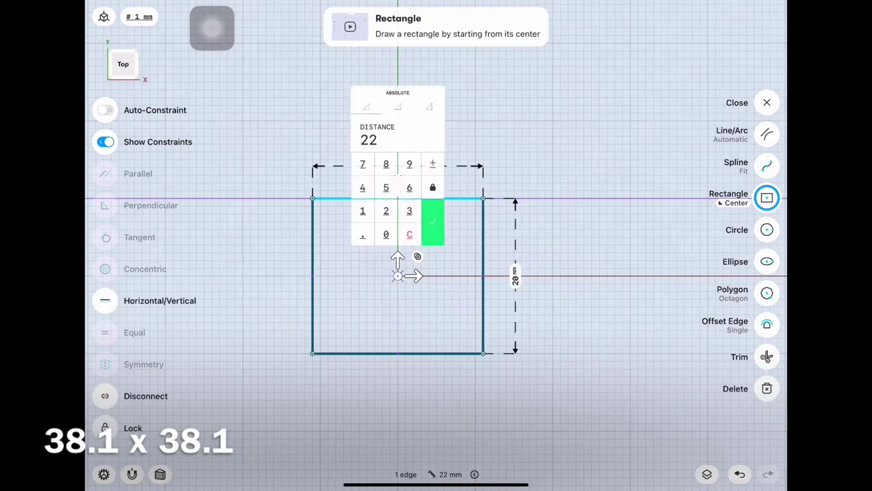
click(433, 222)
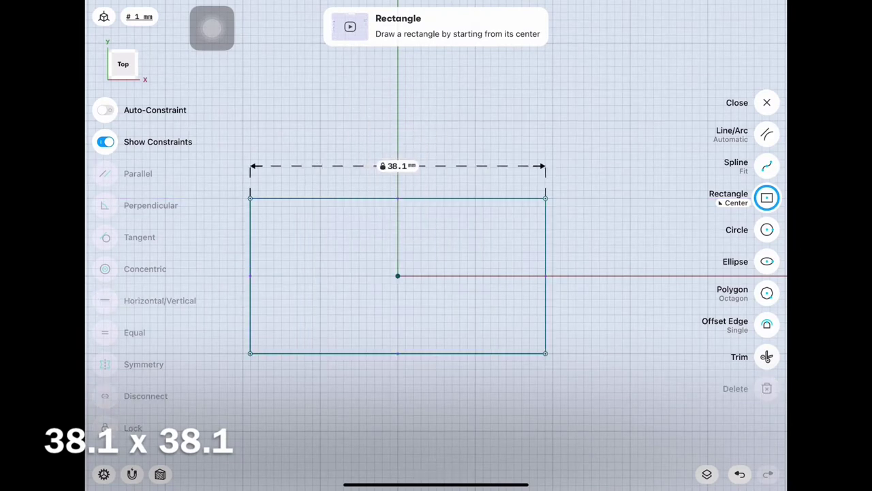
double_click(545, 313)
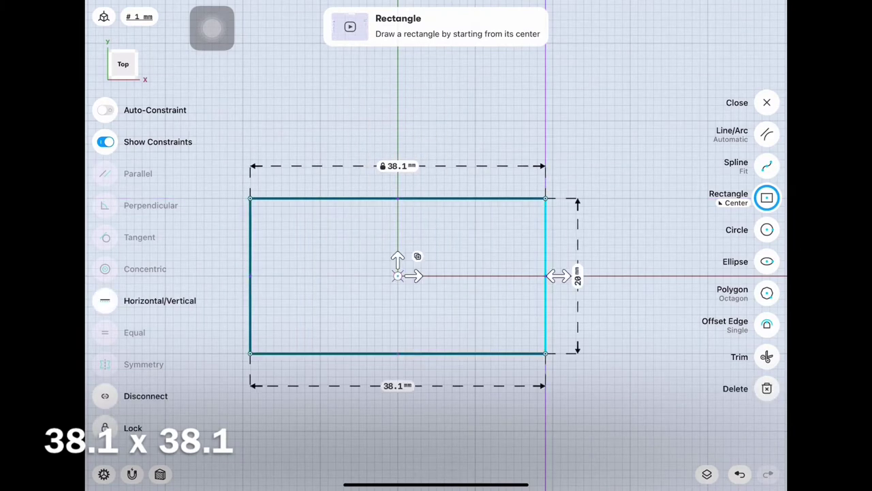
click(577, 276)
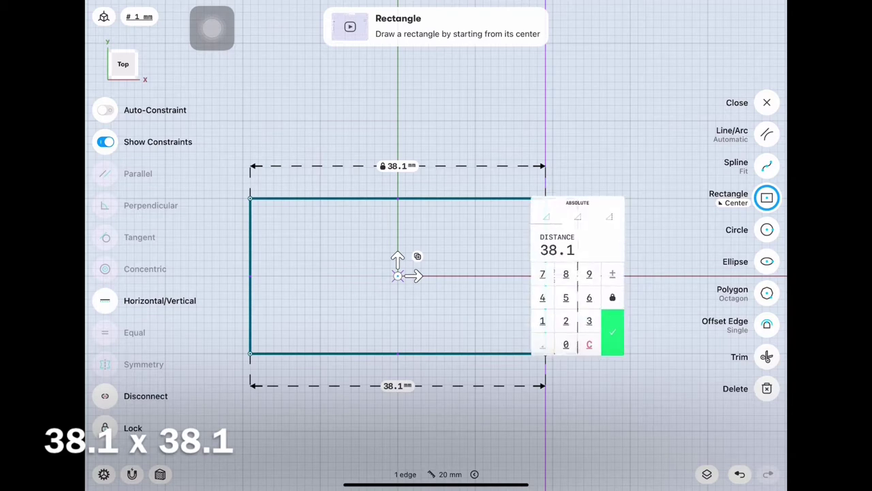
click(612, 332)
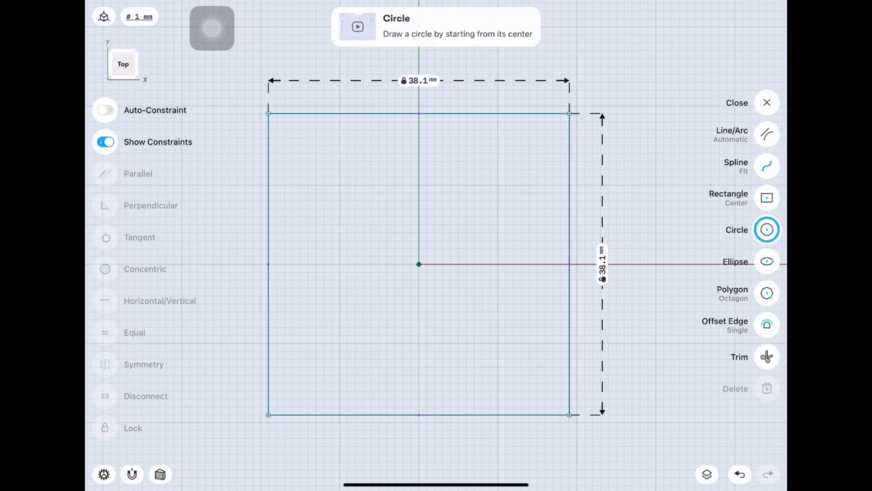
Draw a circle centred in the square with a 9.525 mm radius.
drag(419, 264, 478, 323)
click(530, 329)
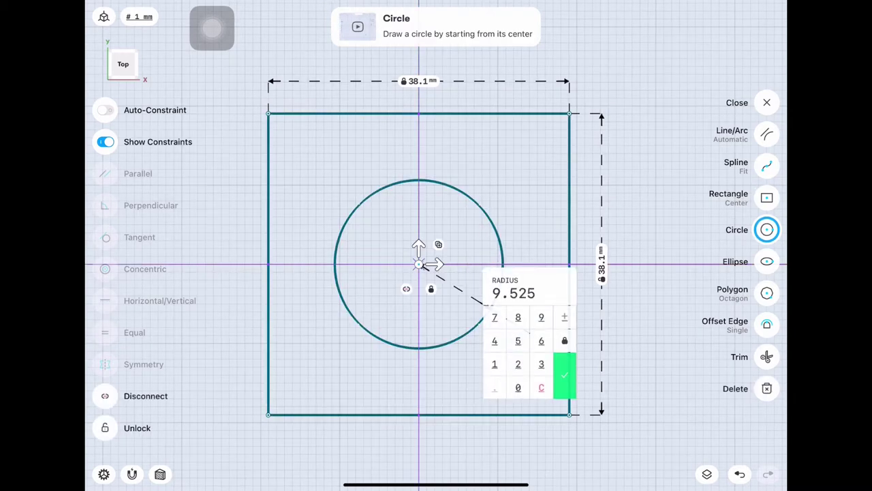
click(565, 374)
Offset the circle 1.59 mm outward into a concentric ring and close the sketch.
click(767, 324)
click(483, 303)
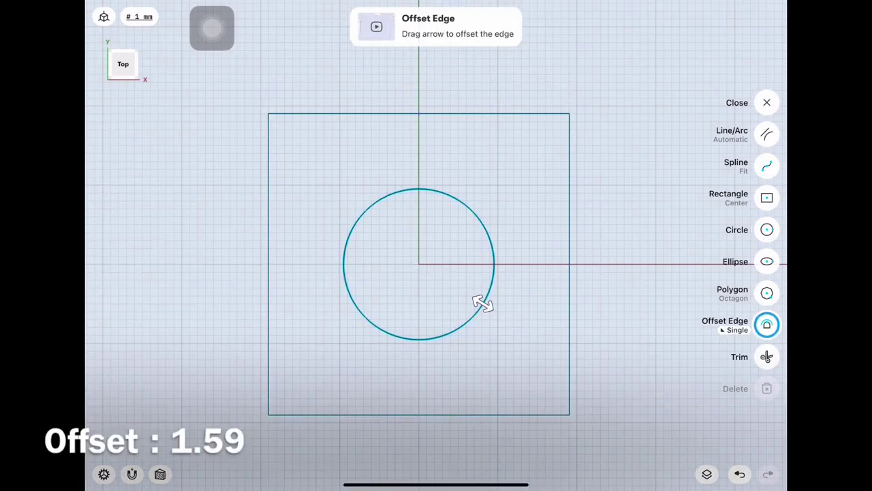
drag(482, 303, 503, 316)
click(522, 329)
text(3)
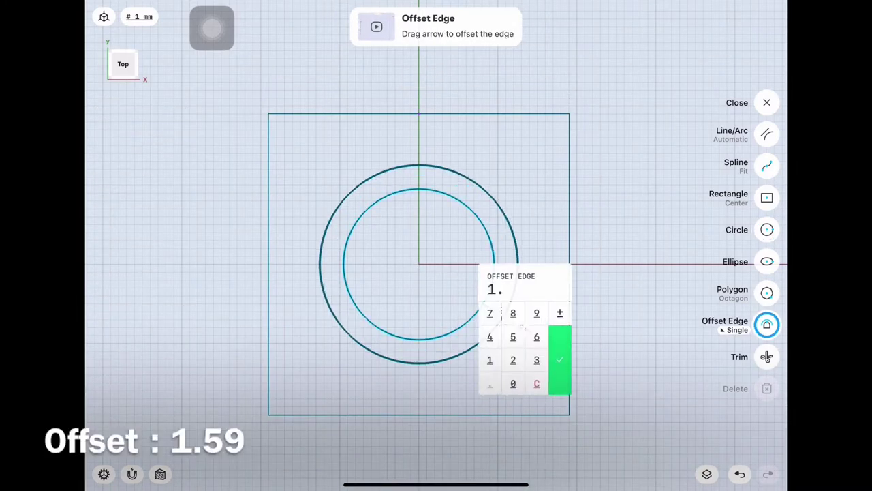
click(560, 359)
click(766, 134)
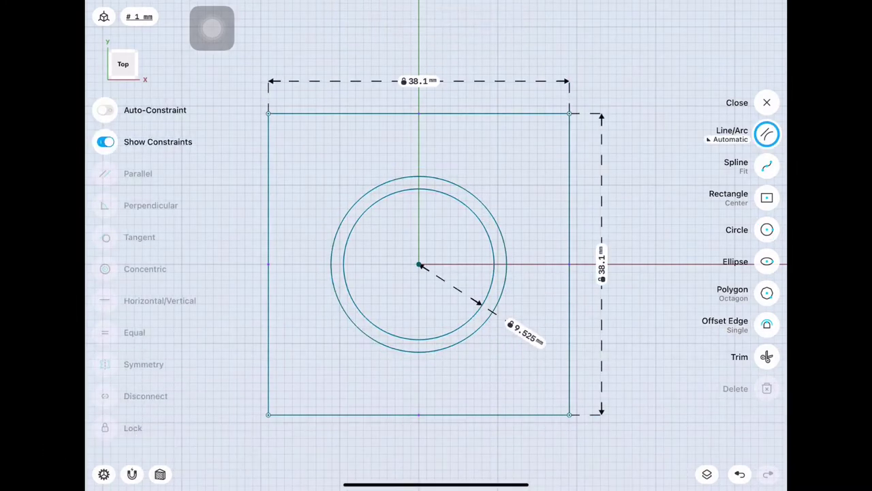
click(419, 264)
click(767, 102)
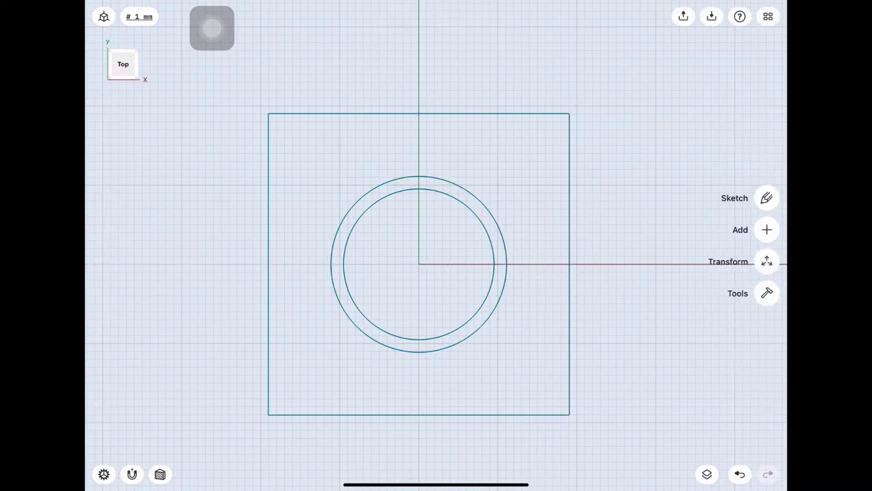
Extrude the square region into a 6.35 mm thick plate.
click(312, 383)
click(123, 64)
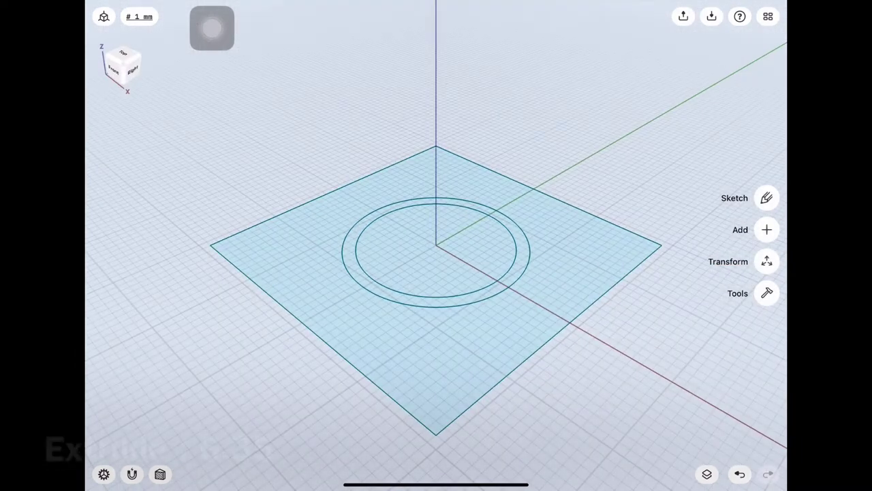
click(554, 259)
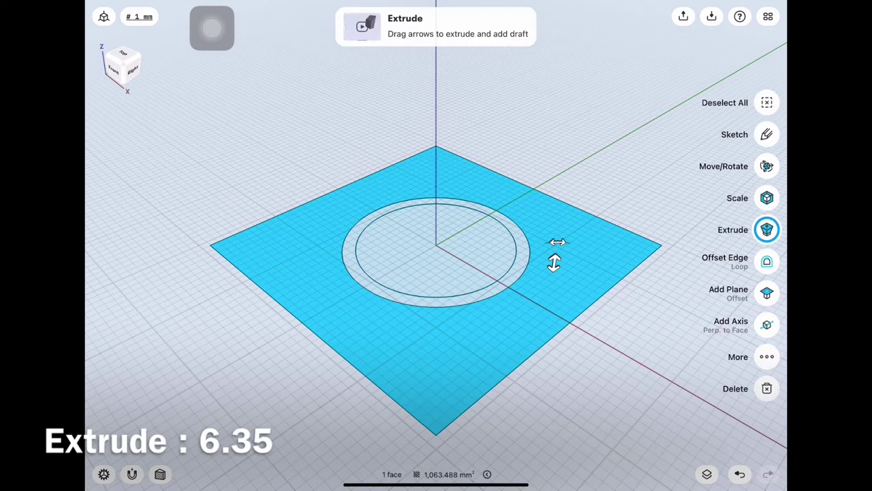
drag(554, 263, 559, 232)
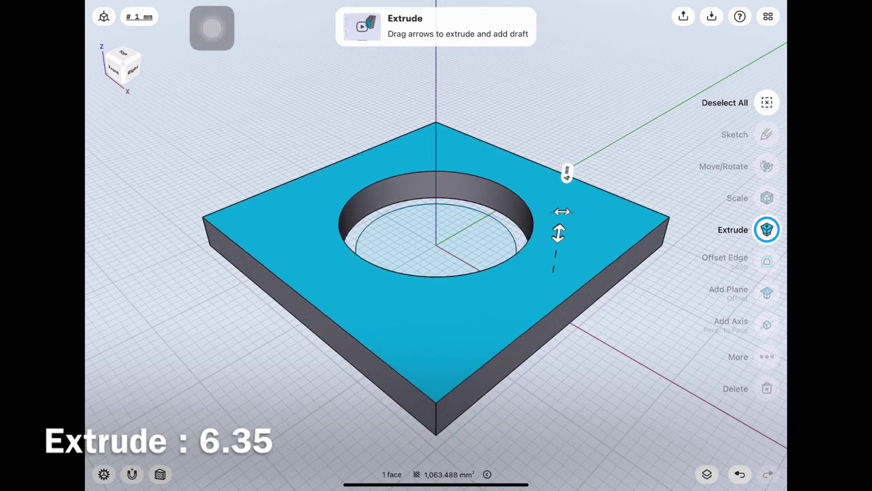
click(566, 174)
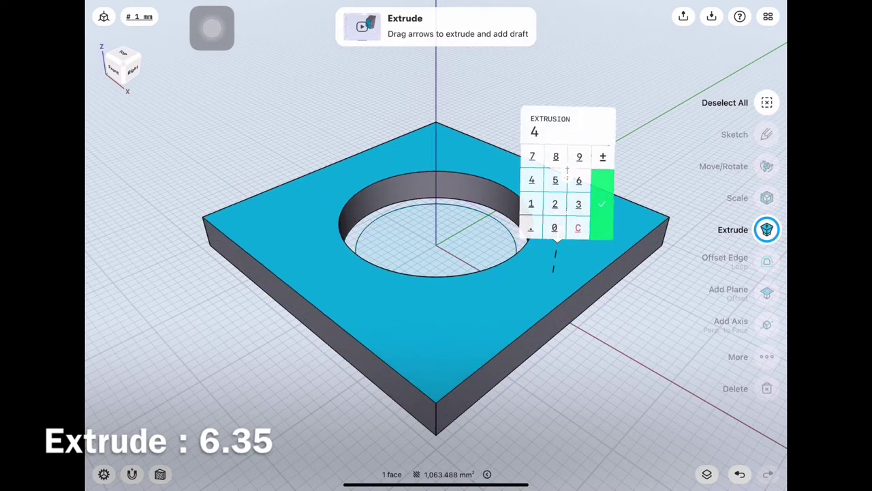
click(602, 203)
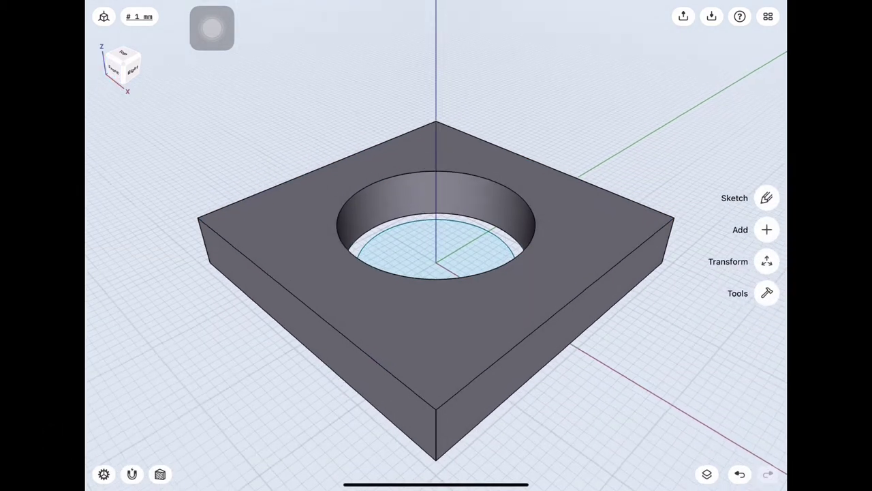
Fillet the plate's four vertical corner edges at 6.35 mm and start a sketch on its top.
scroll(437, 272, down, 2)
click(647, 245)
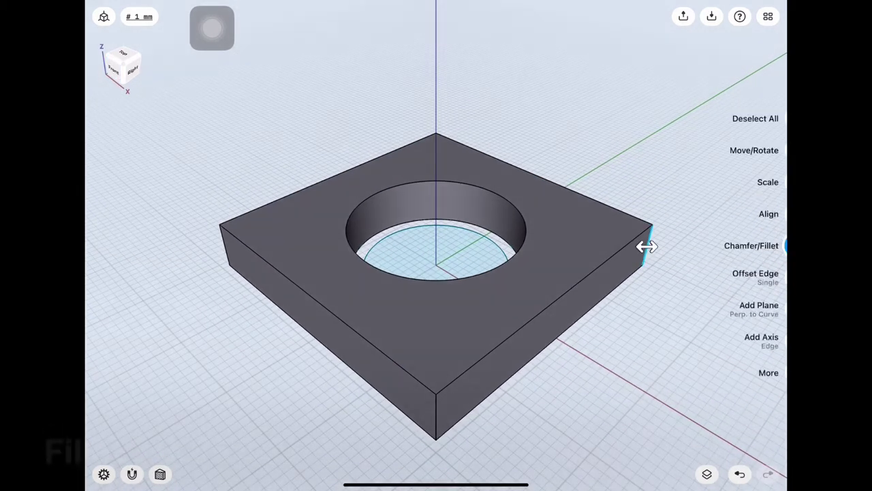
click(766, 277)
click(436, 417)
mouse_move(436, 408)
middle_down()
mouse_move(444, 339)
mouse_move(629, 238)
mouse_move(583, 220)
middle_up()
click(190, 243)
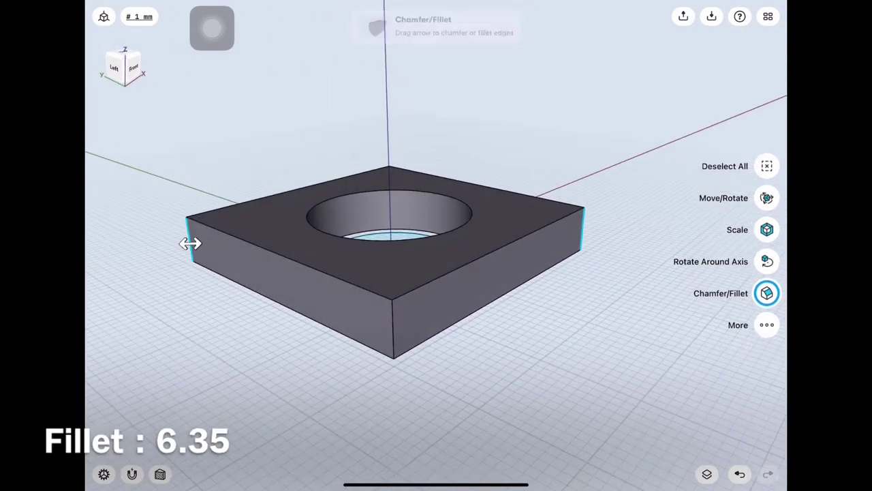
drag(391, 321, 393, 353)
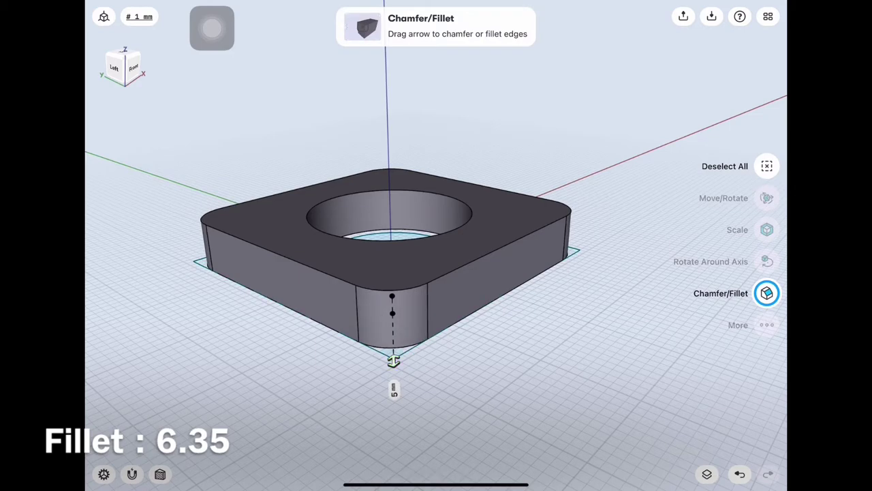
click(394, 381)
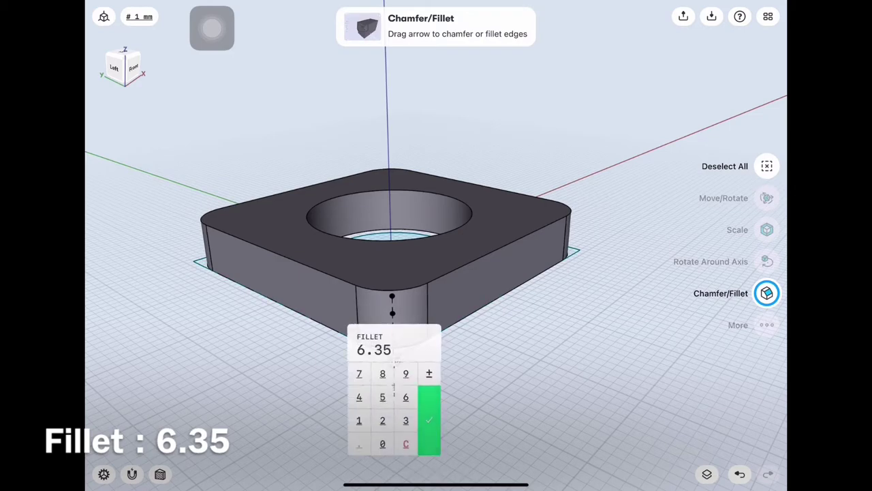
click(430, 420)
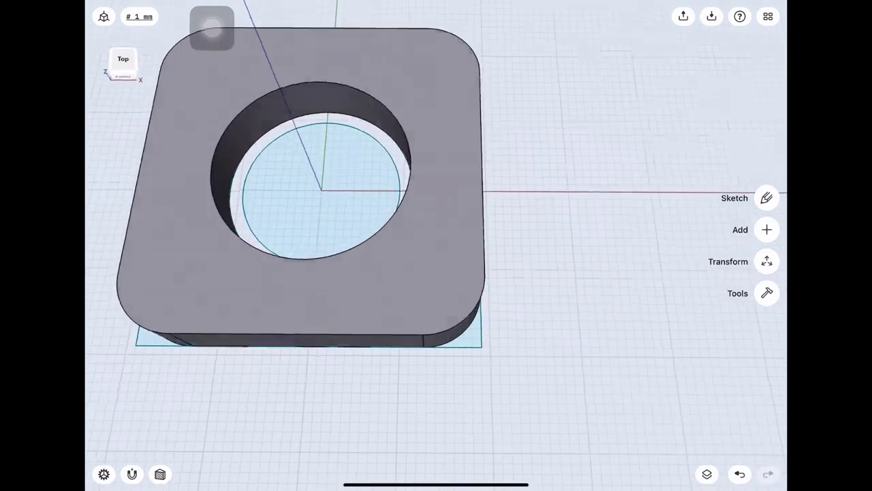
double_click(313, 293)
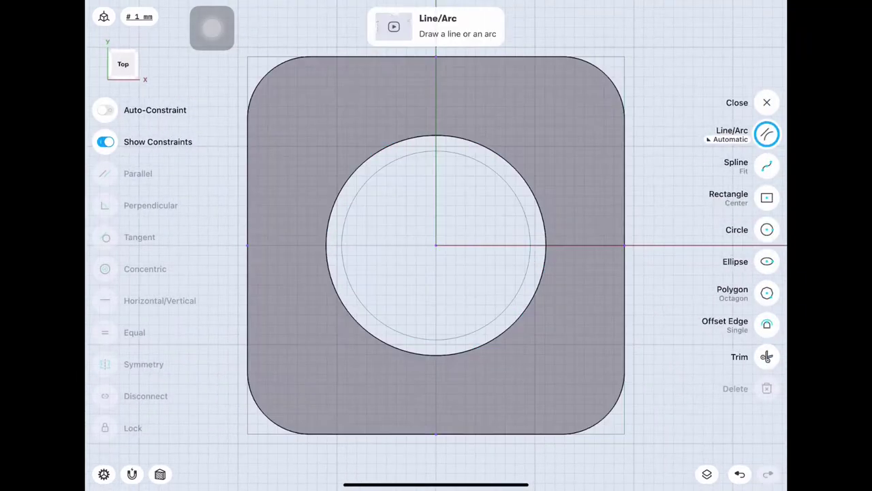
Place 1.65 mm-radius bolt-hole circles at three plate corners and make them equal.
click(766, 229)
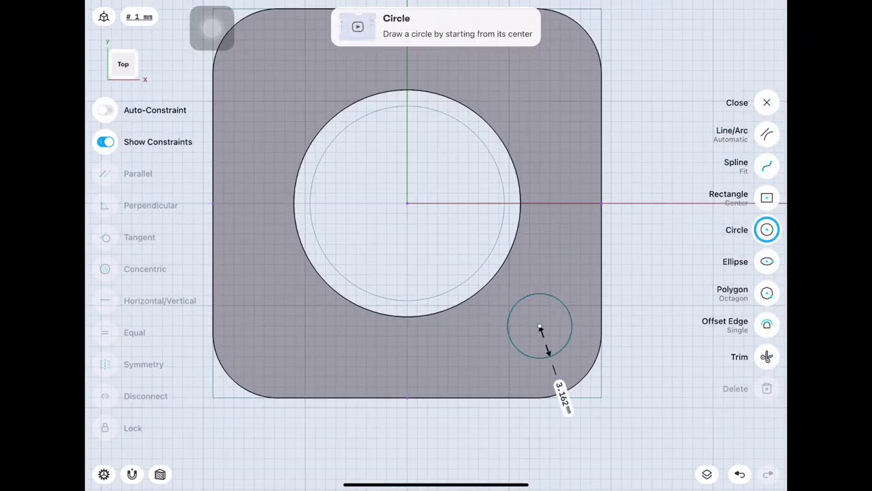
click(550, 357)
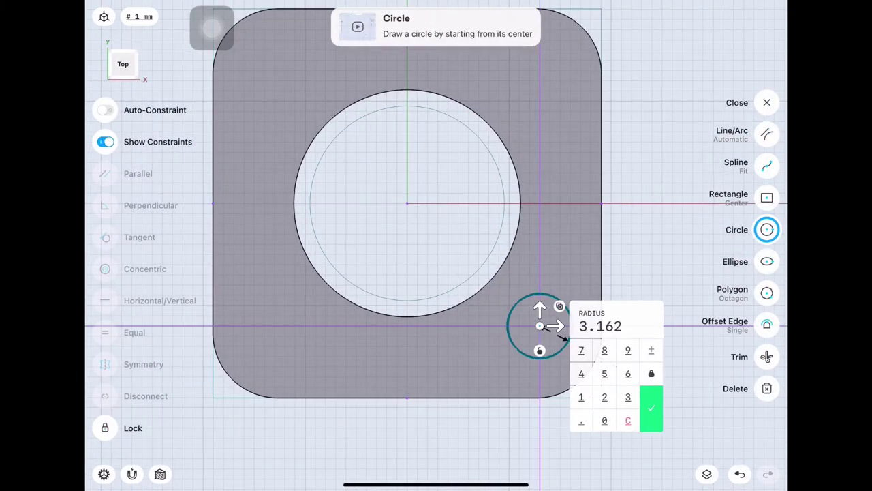
click(592, 345)
click(265, 335)
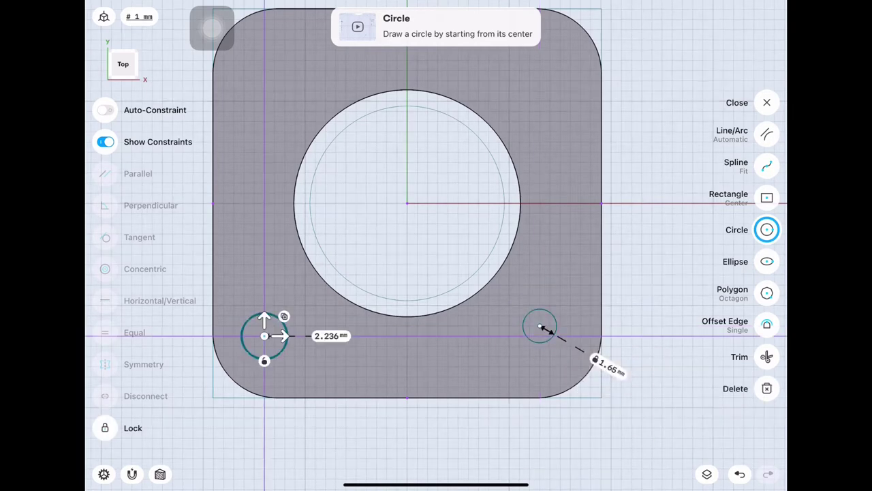
click(560, 60)
click(556, 327)
click(265, 335)
click(561, 60)
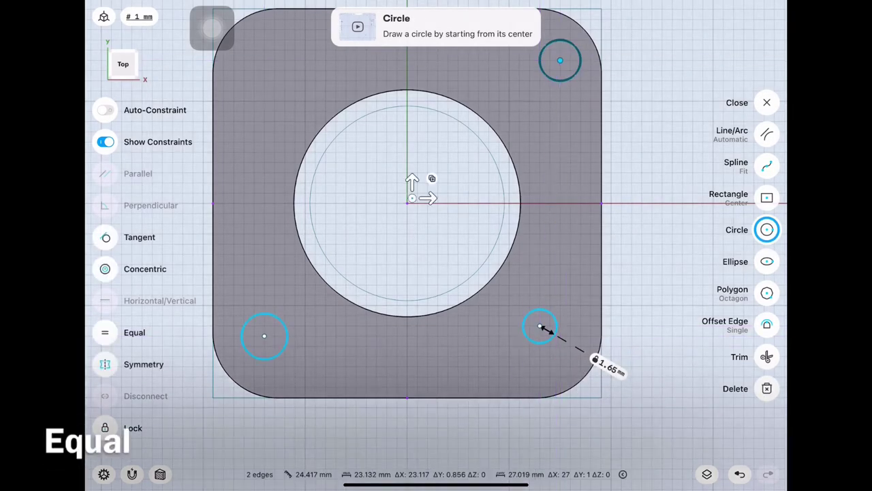
click(105, 332)
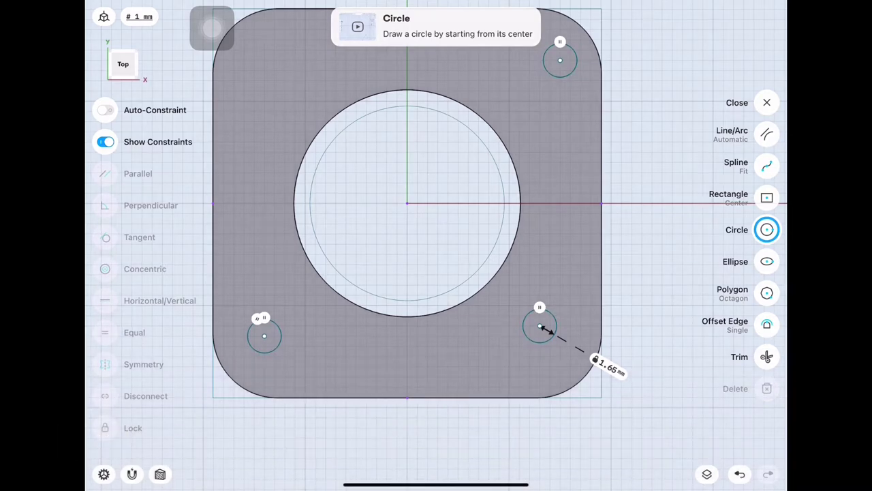
Make each bolt-hole circle concentric with its rounded corner arc.
click(766, 135)
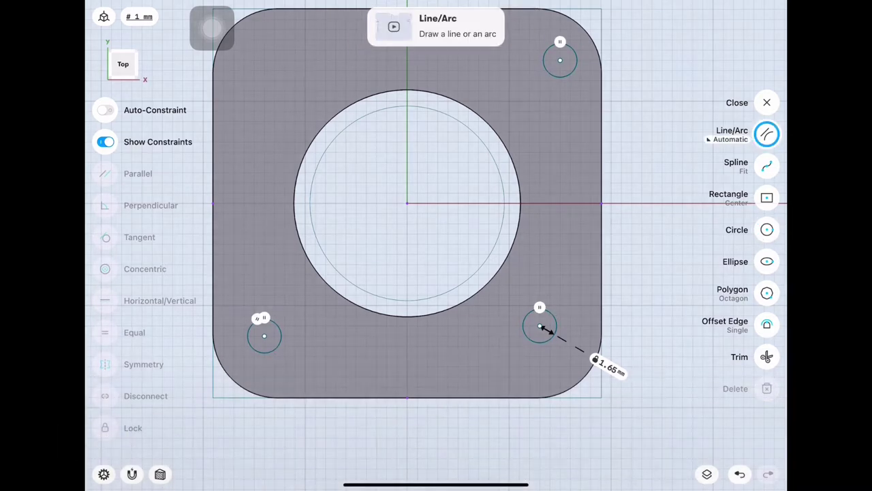
click(540, 318)
click(585, 376)
click(105, 269)
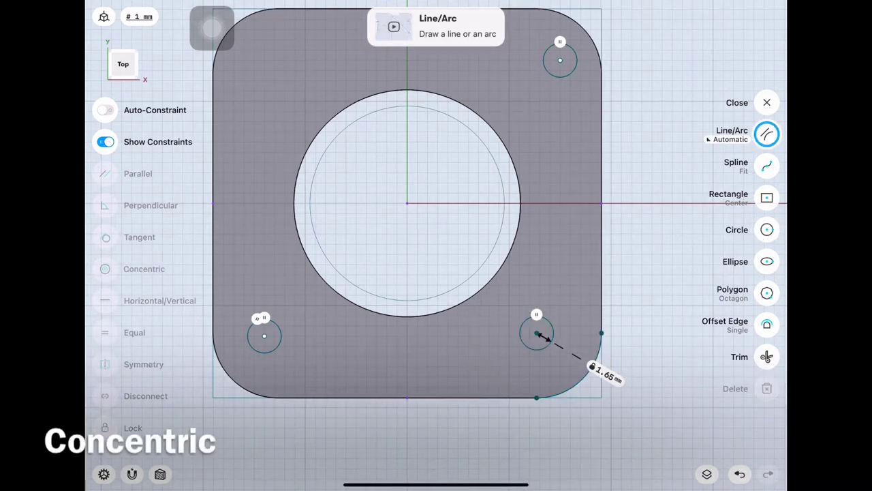
click(265, 334)
click(230, 376)
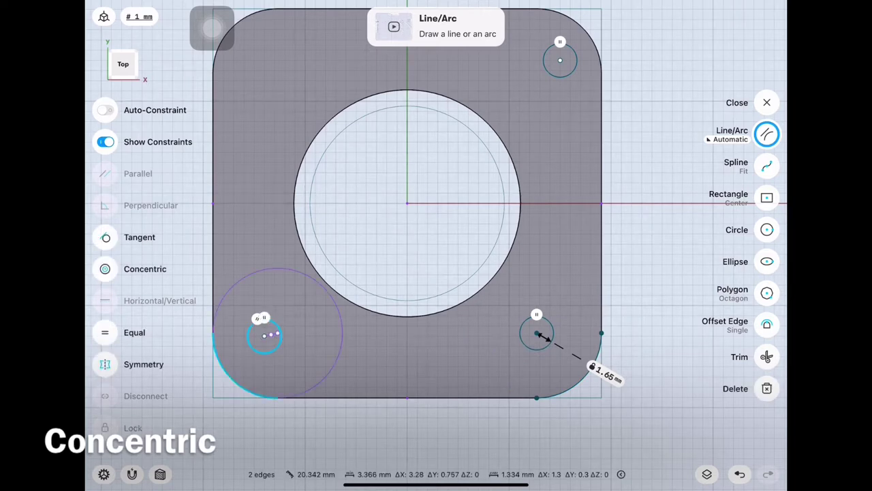
click(105, 268)
click(545, 66)
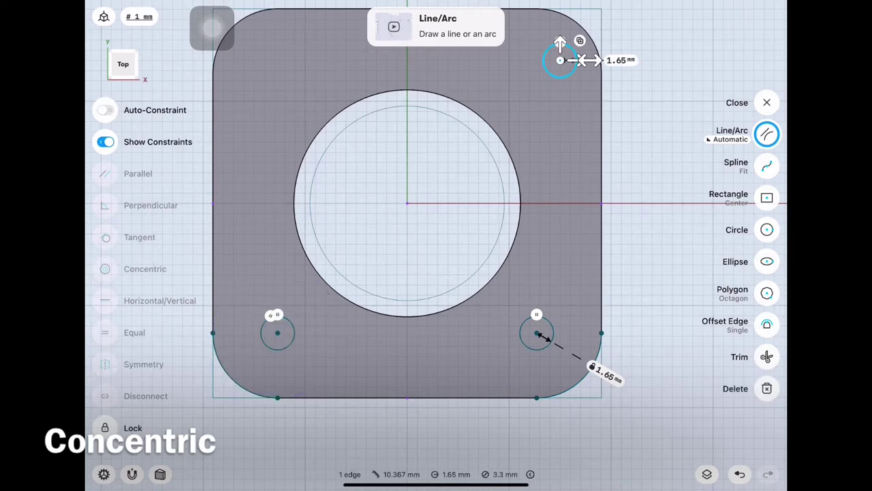
click(586, 27)
click(105, 268)
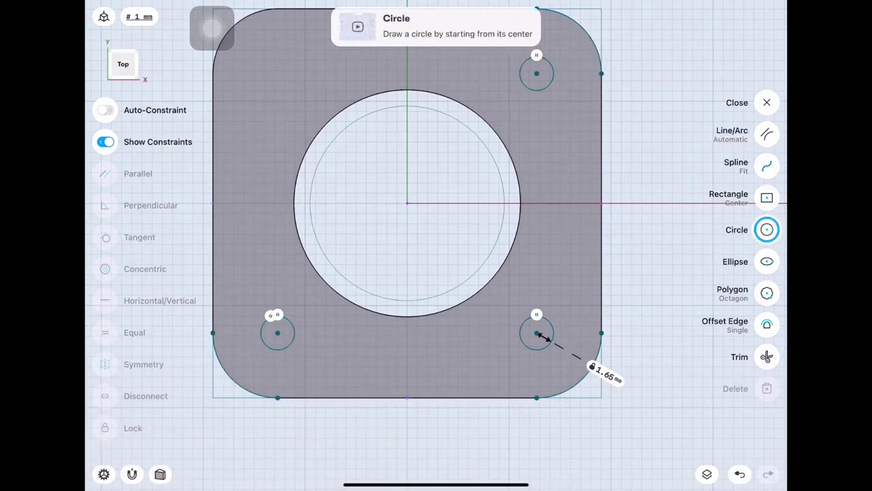
Ring the holes with 2.665 mm-radius outer circles and make all three equal.
click(548, 345)
click(576, 385)
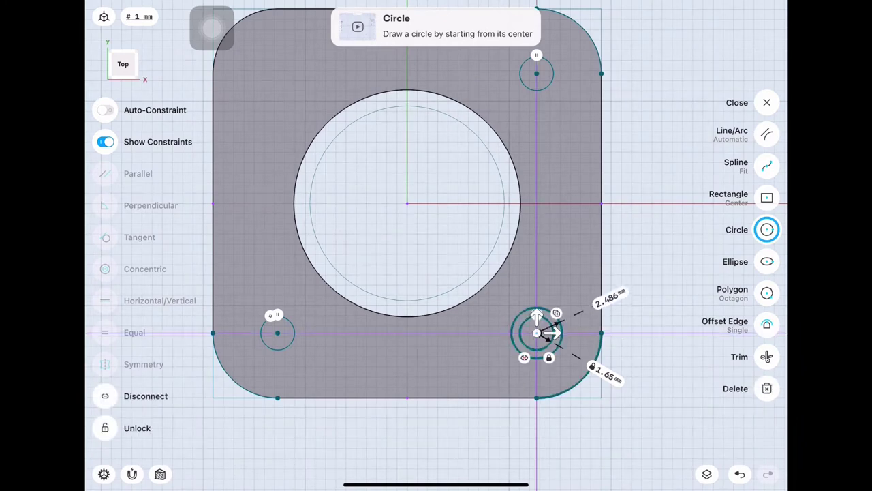
click(610, 298)
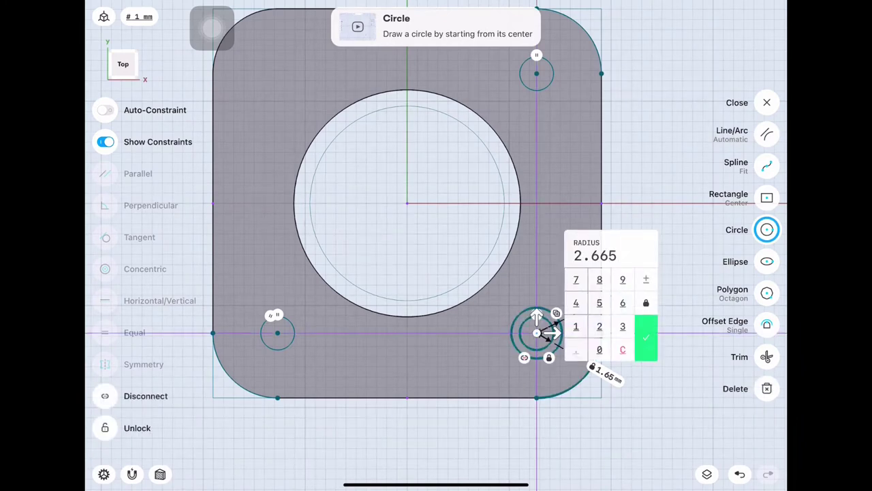
click(646, 337)
click(298, 353)
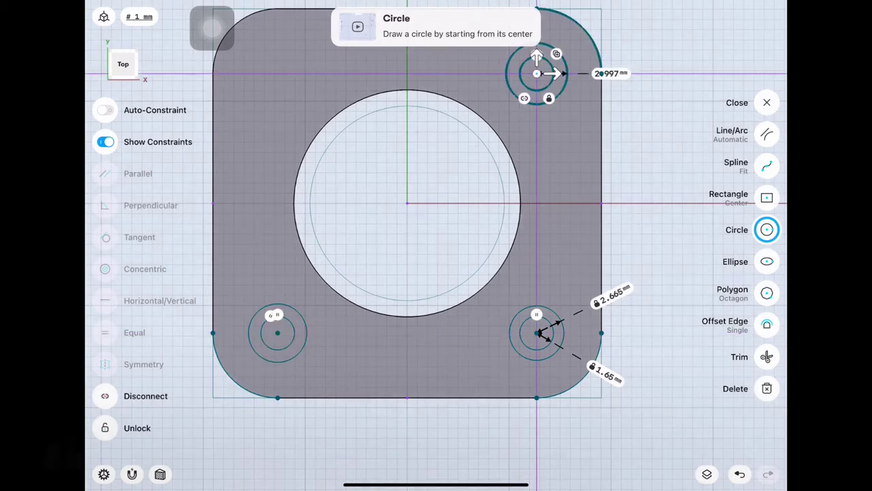
click(563, 341)
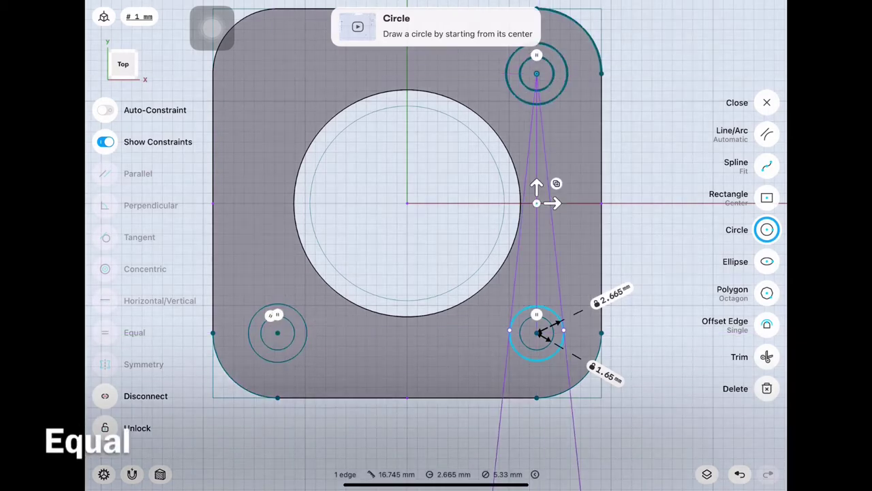
click(567, 79)
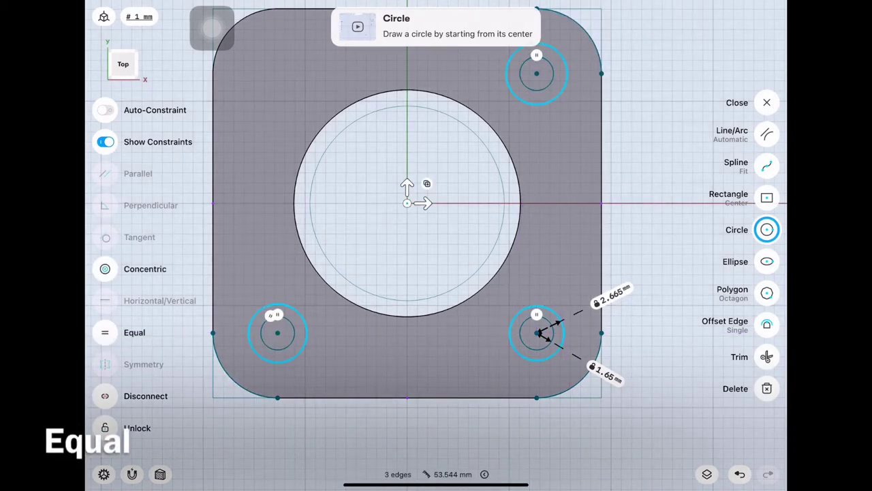
click(104, 332)
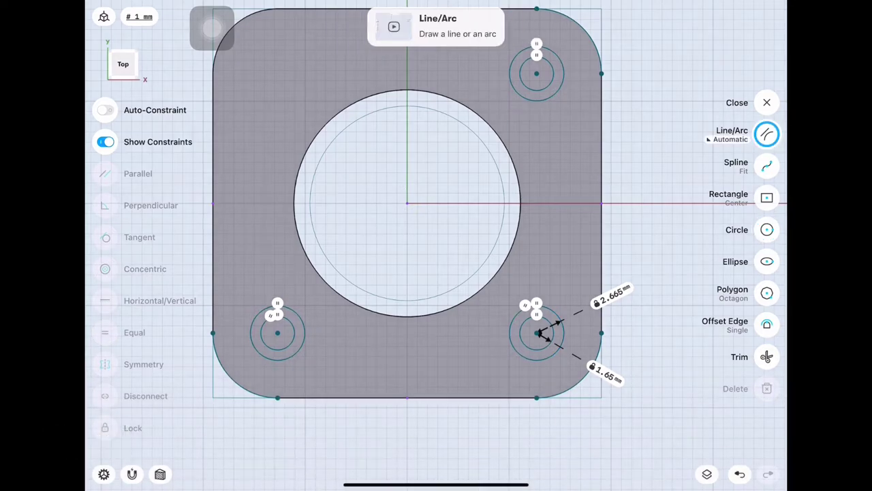
Cut the three bolt-hole faces down through the plate.
click(767, 102)
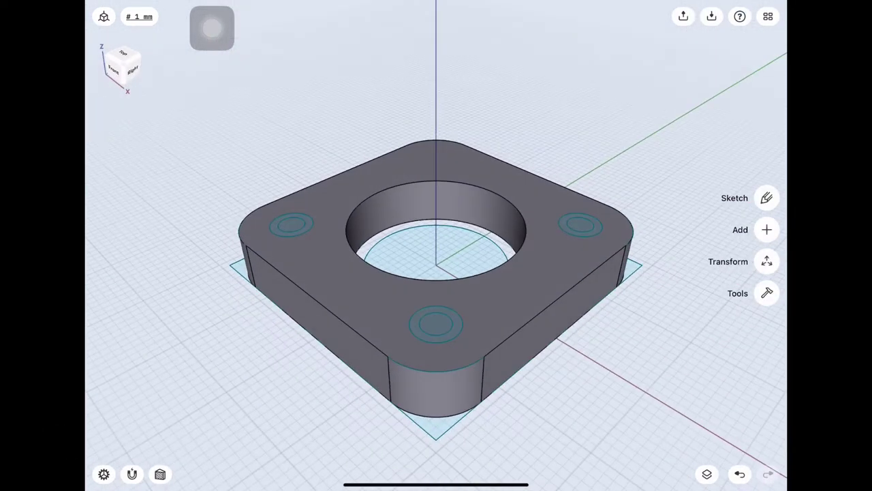
scroll(436, 273, up, 5)
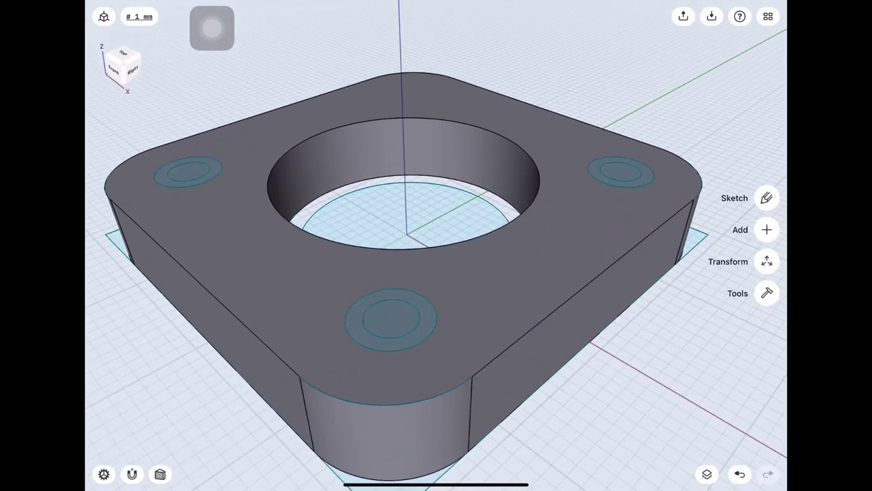
click(187, 172)
click(619, 171)
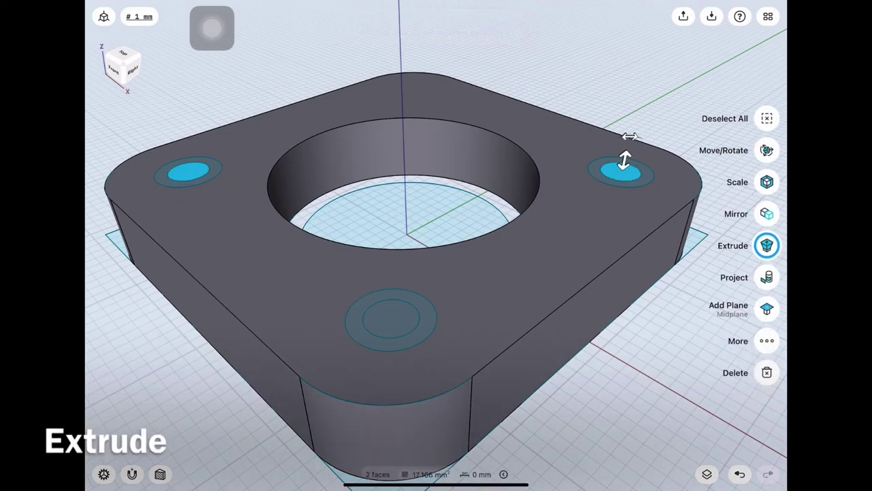
click(392, 317)
drag(396, 312, 400, 403)
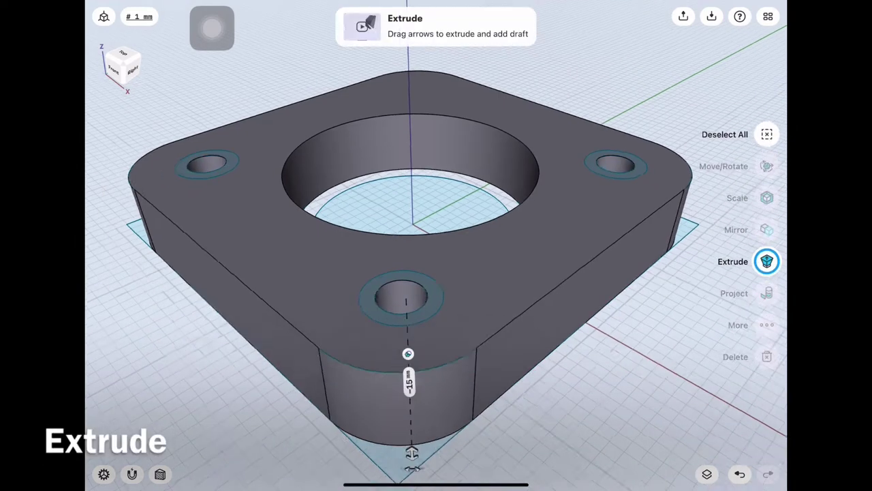
mouse_move(613, 307)
mouse_down()
mouse_move(614, 375)
mouse_move(559, 334)
mouse_up()
click(681, 409)
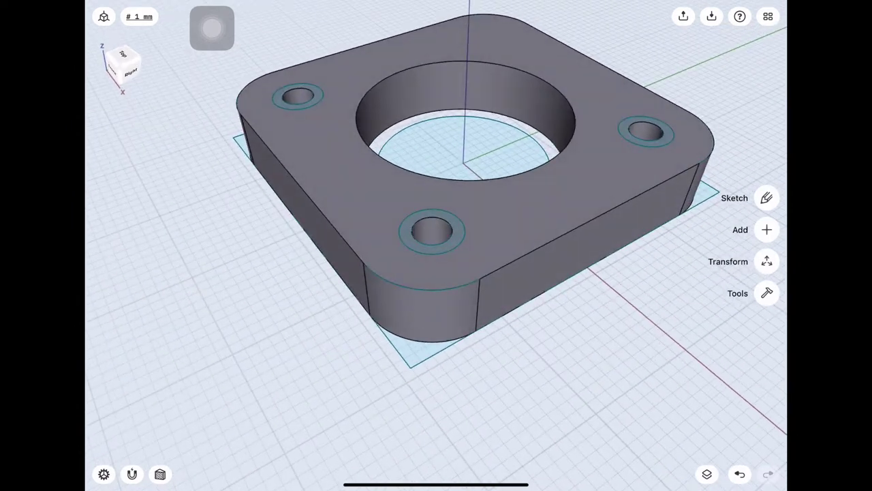
Recess the three ring faces 3.05 mm deep as counterbores.
scroll(354, 170, up, 5)
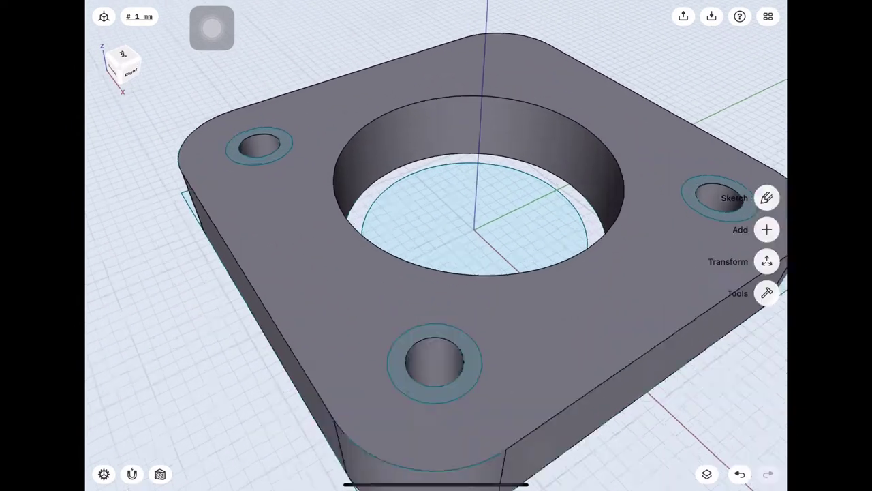
click(192, 294)
drag(477, 307, 286, 218)
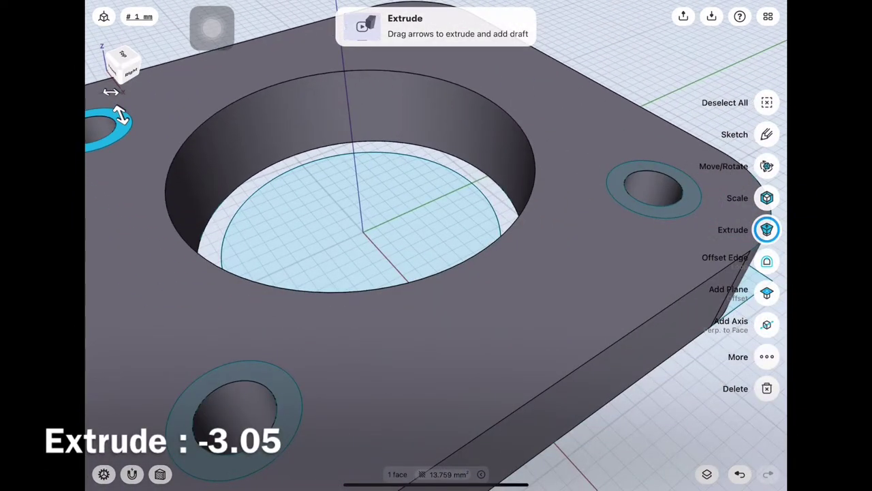
click(644, 180)
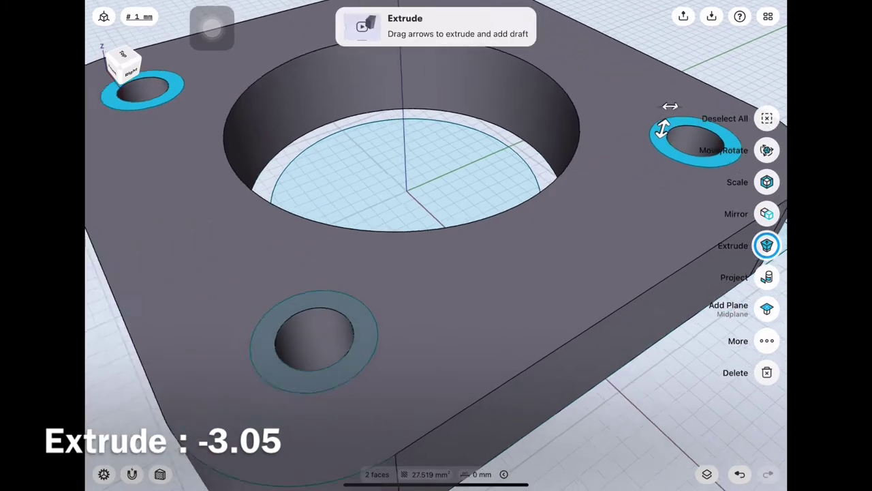
drag(477, 307, 409, 354)
click(389, 293)
drag(446, 236, 445, 341)
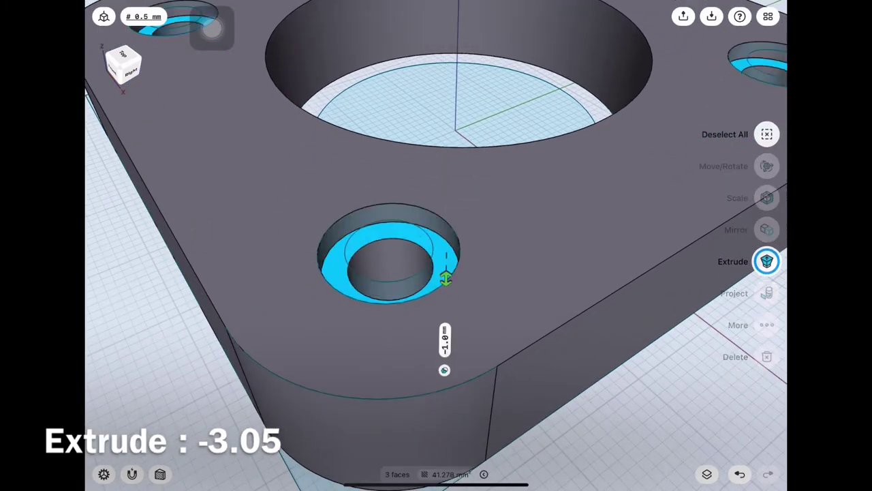
click(446, 347)
click(456, 381)
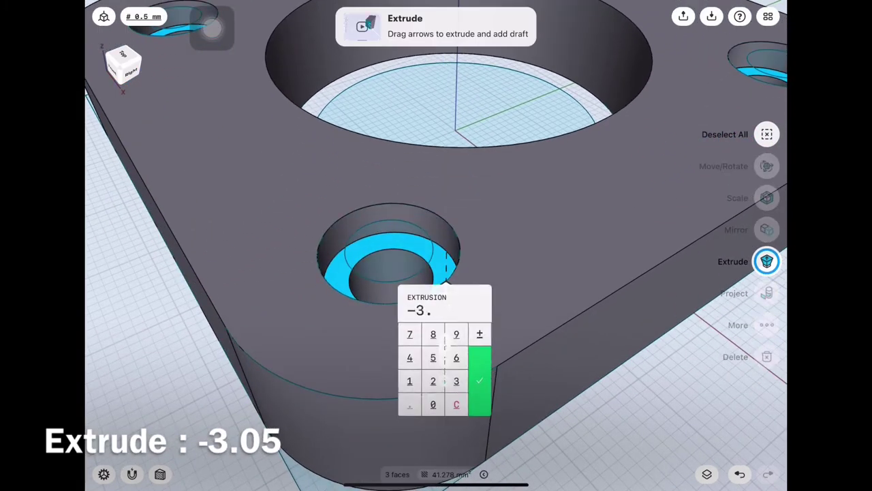
click(479, 380)
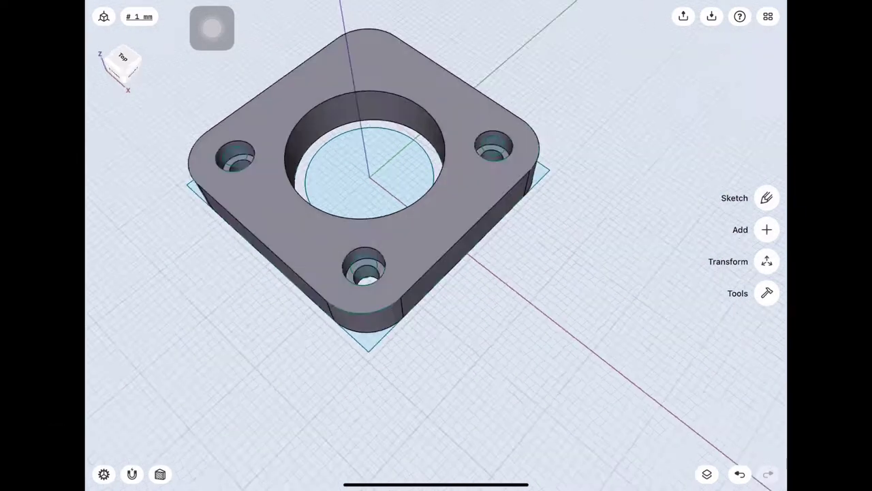
mouse_move(436, 205)
mouse_down()
mouse_move(436, 306)
mouse_move(436, 225)
mouse_up()
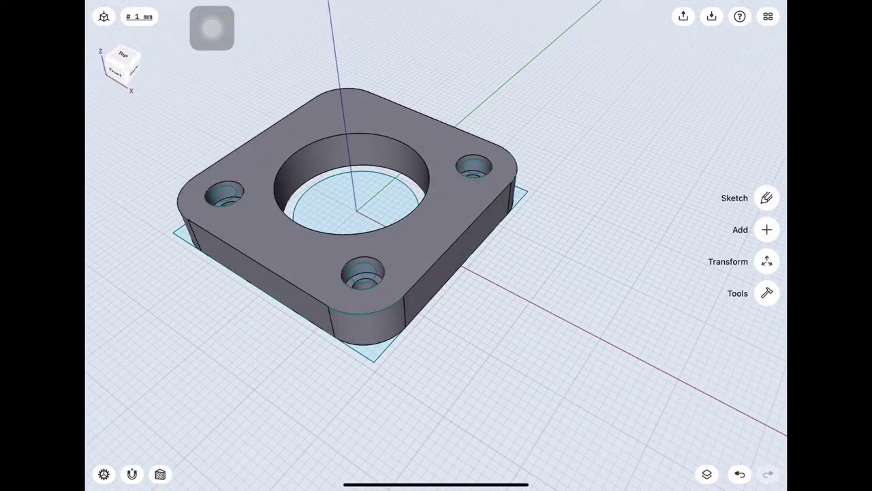
Hide Sketch plane 01 and Sketch plane 02 from the Items list.
drag(409, 306, 477, 306)
click(707, 474)
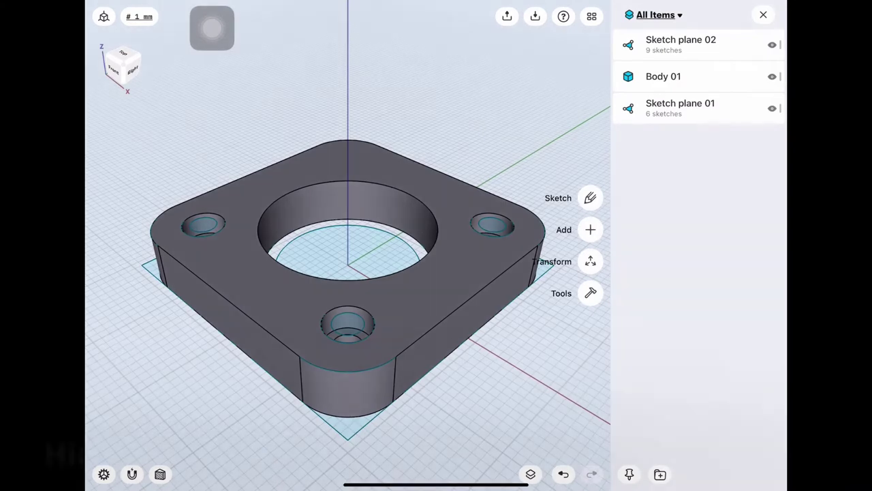
click(772, 108)
click(764, 14)
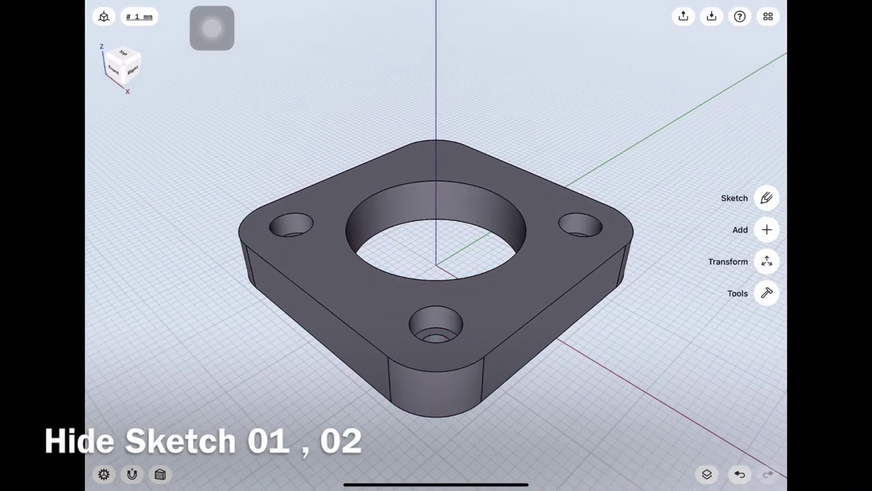
Switch to the Front view and hide Body 01.
click(113, 69)
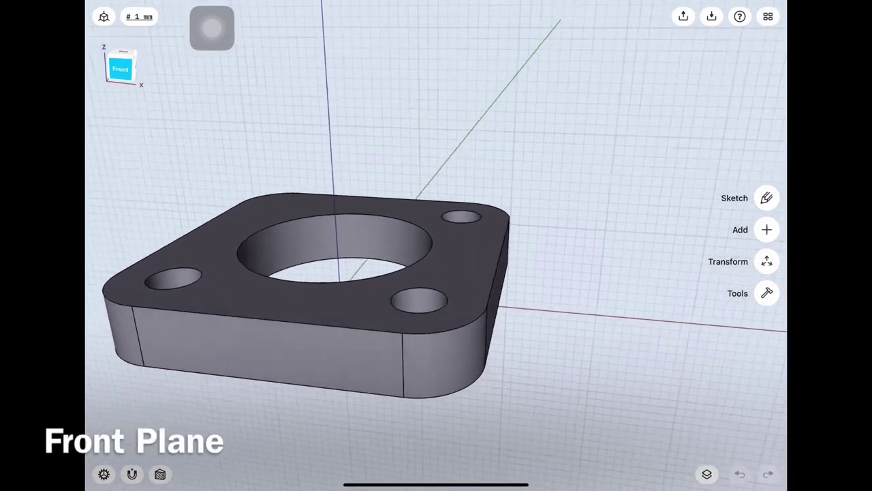
click(706, 474)
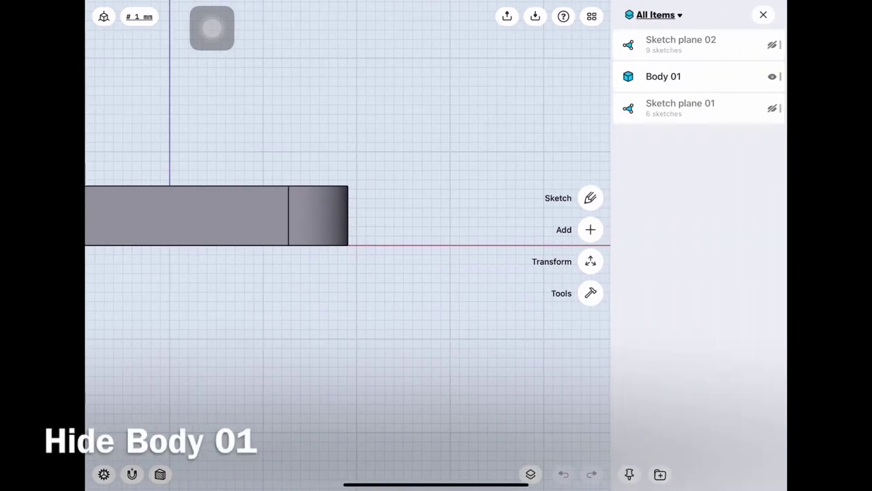
click(772, 77)
click(764, 15)
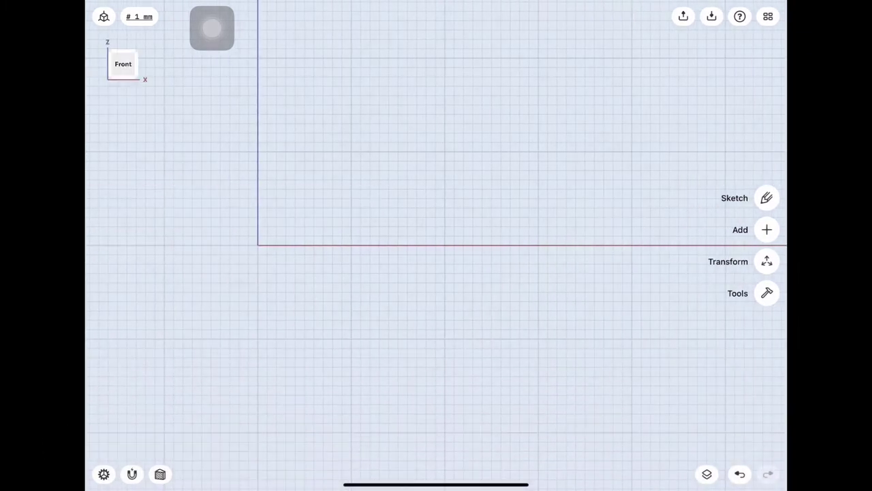
Start a front-plane sketch and draw a 9.31 mm vertical line up from the origin.
click(767, 198)
click(767, 134)
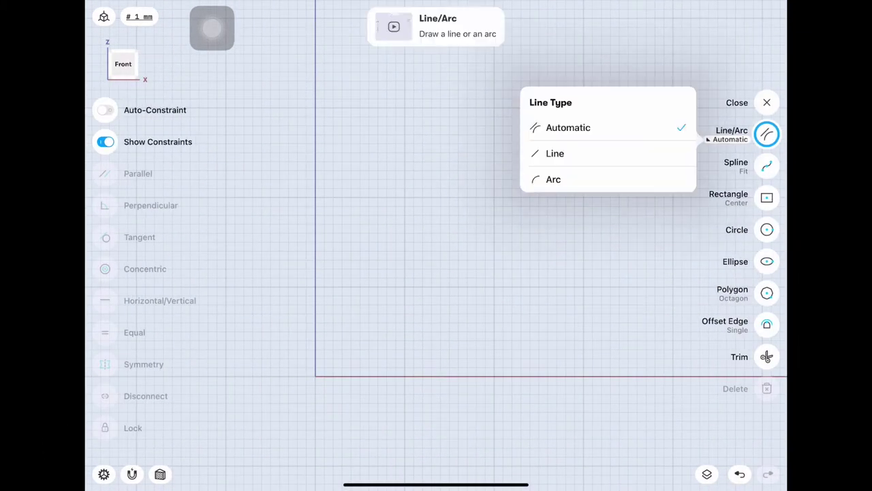
click(555, 152)
drag(316, 375, 315, 272)
click(282, 330)
click(294, 334)
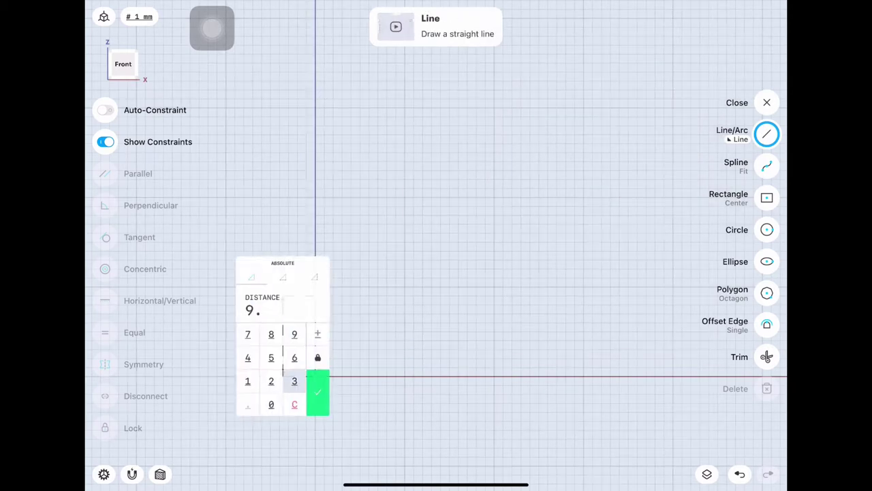
click(295, 381)
click(247, 381)
click(318, 392)
Draw an arc from the upright's top, followed by a short straight line.
click(766, 134)
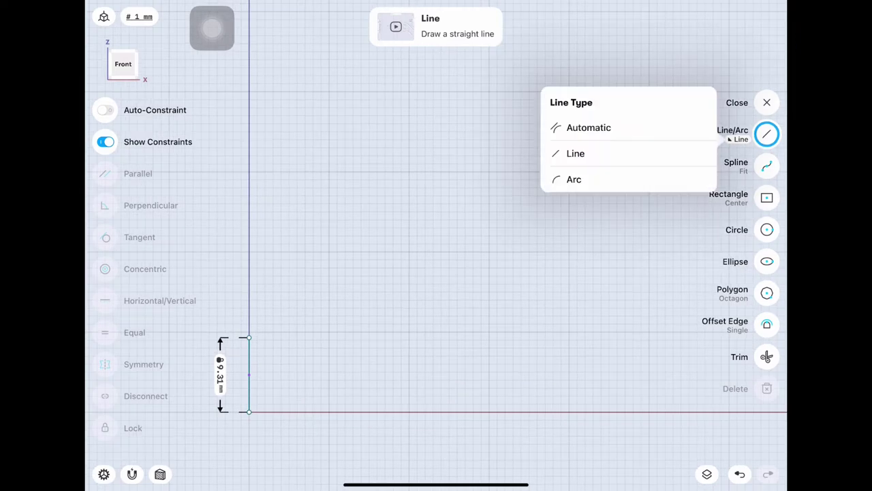
click(575, 179)
drag(250, 337, 264, 308)
drag(281, 336, 424, 337)
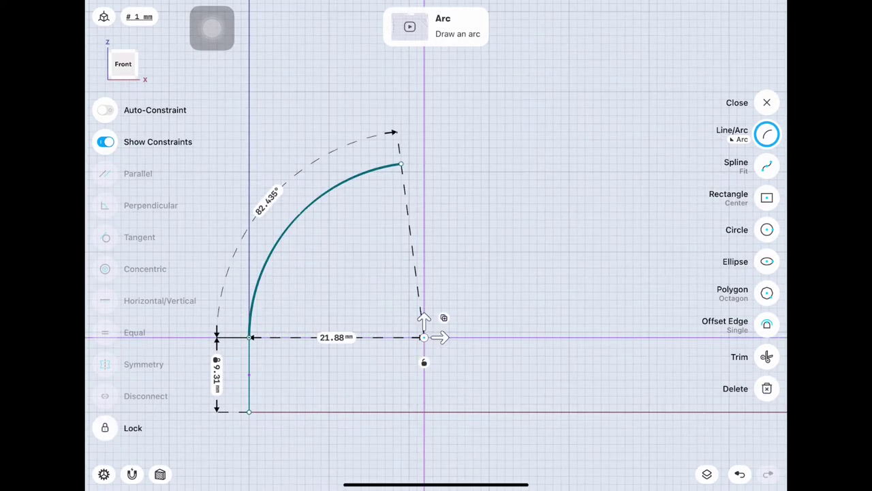
click(767, 134)
click(574, 152)
drag(401, 164, 473, 147)
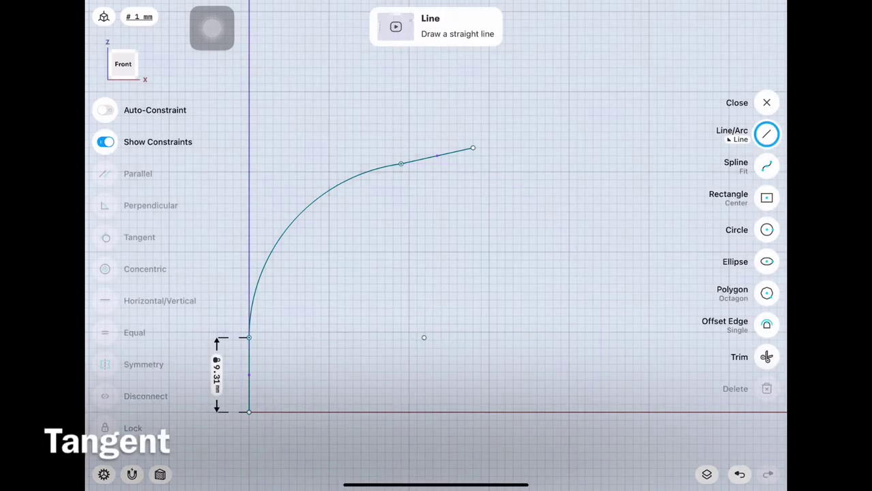
Make the arc tangent to the upright and the short line, then draw the 41.681 mm x-axis baseline.
click(292, 222)
click(248, 378)
click(140, 237)
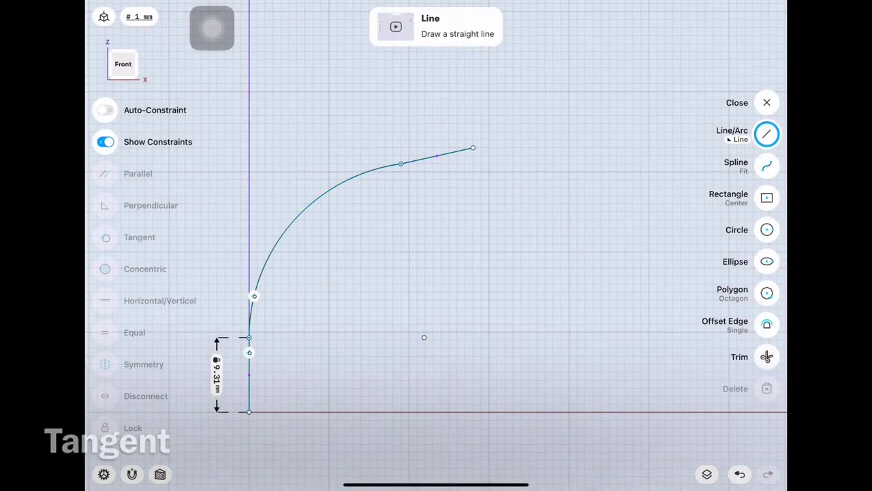
click(473, 147)
click(320, 198)
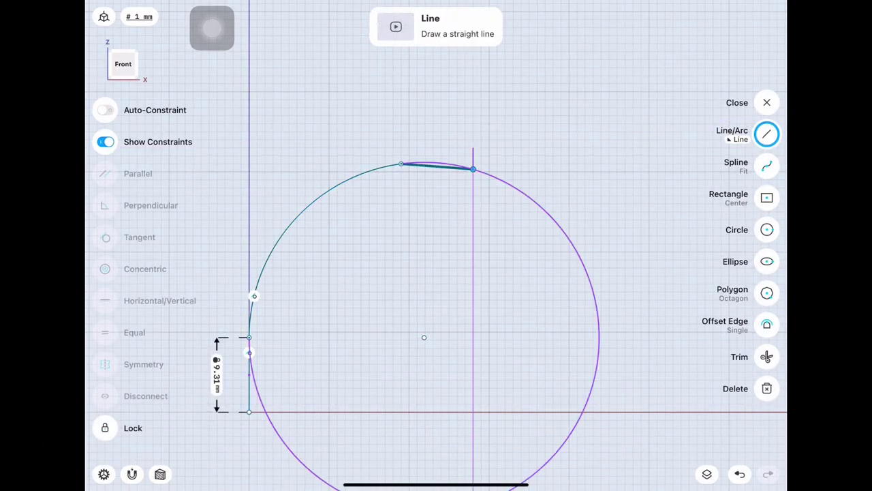
click(140, 237)
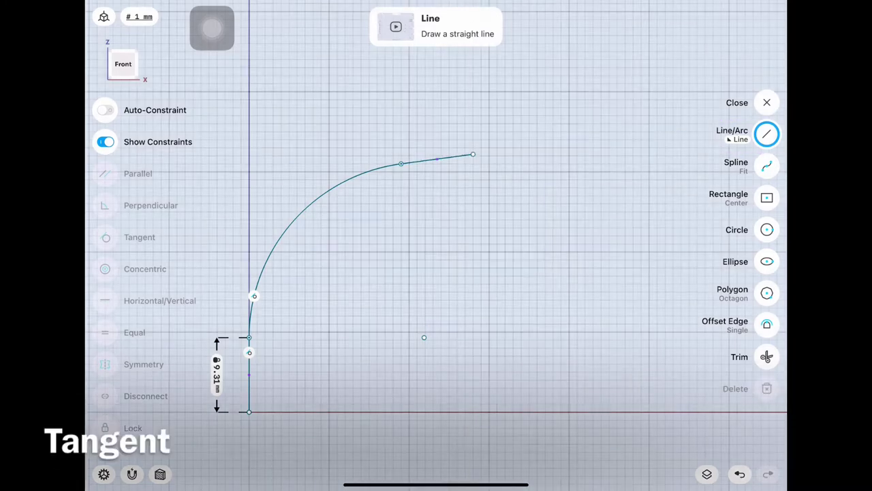
click(320, 197)
click(440, 159)
click(140, 237)
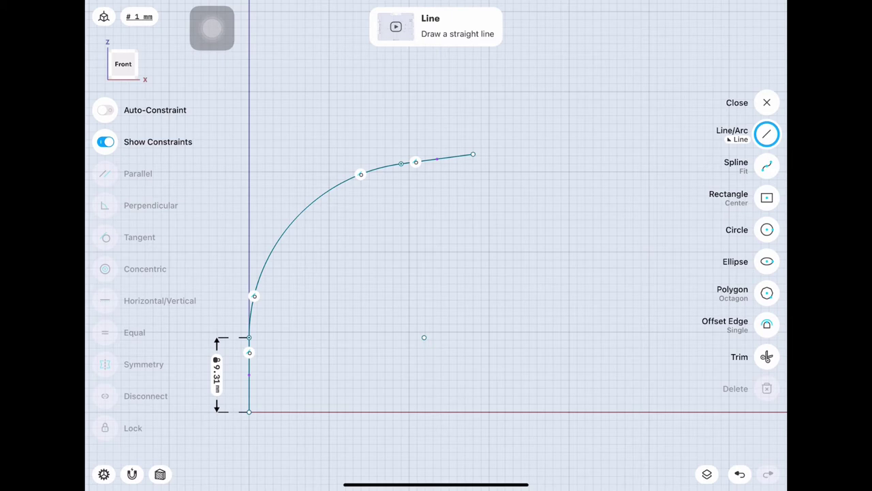
drag(249, 412, 583, 411)
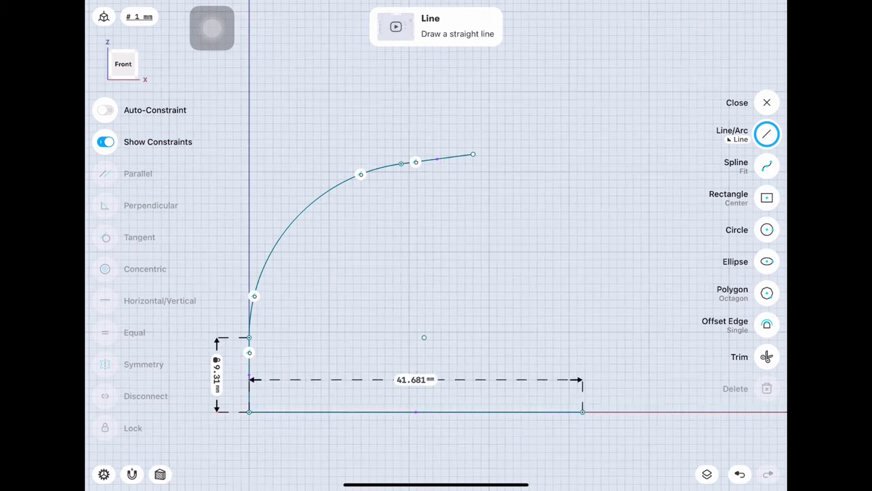
Draw a slanted line perpendicular to the top segment; lock the upright vertical and baseline horizontal.
mouse_move(473, 154)
mouse_down()
mouse_move(529, 292)
mouse_move(545, 435)
mouse_up()
click(445, 158)
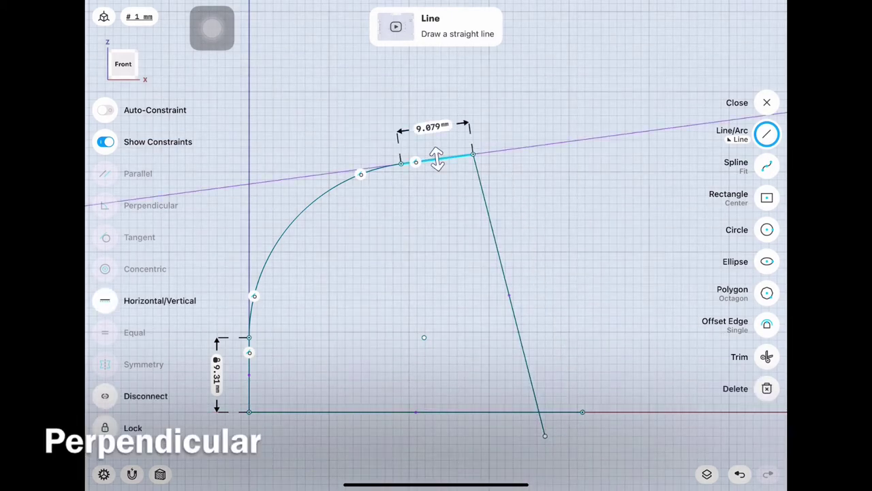
click(507, 293)
click(151, 205)
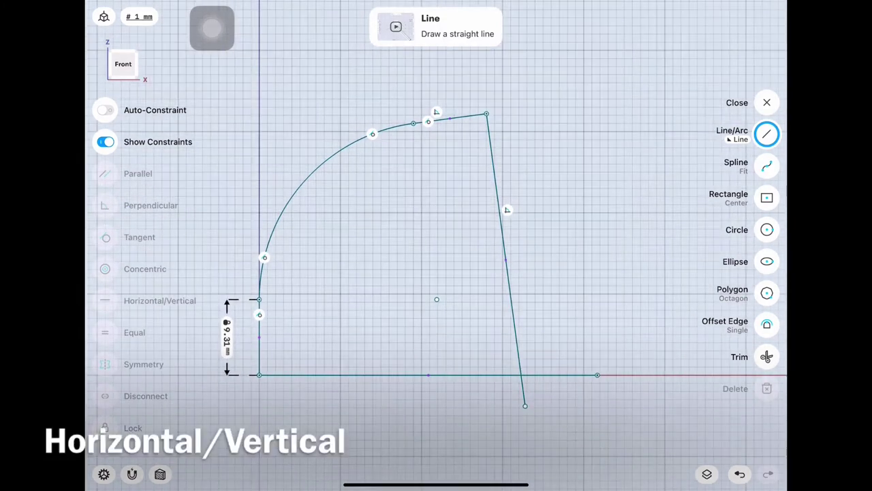
click(259, 336)
click(371, 374)
click(134, 332)
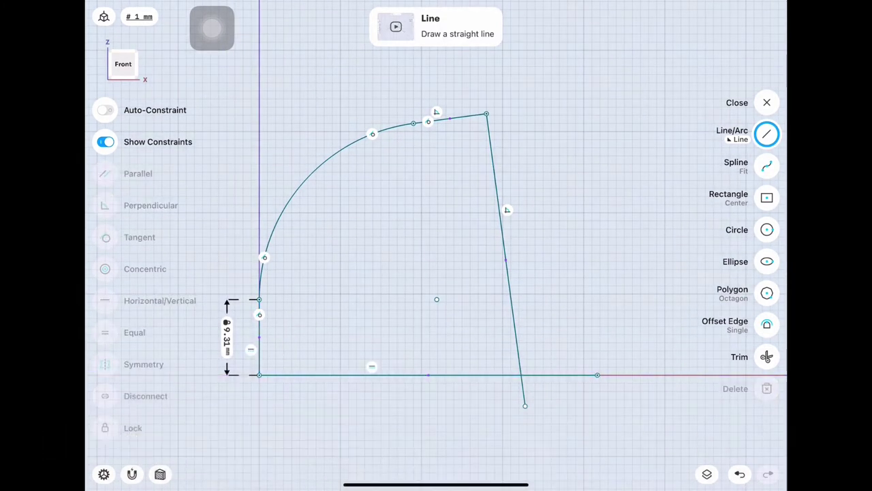
Place the top-right corner 21.22 mm from the upright and dimension its height above the baseline.
click(486, 113)
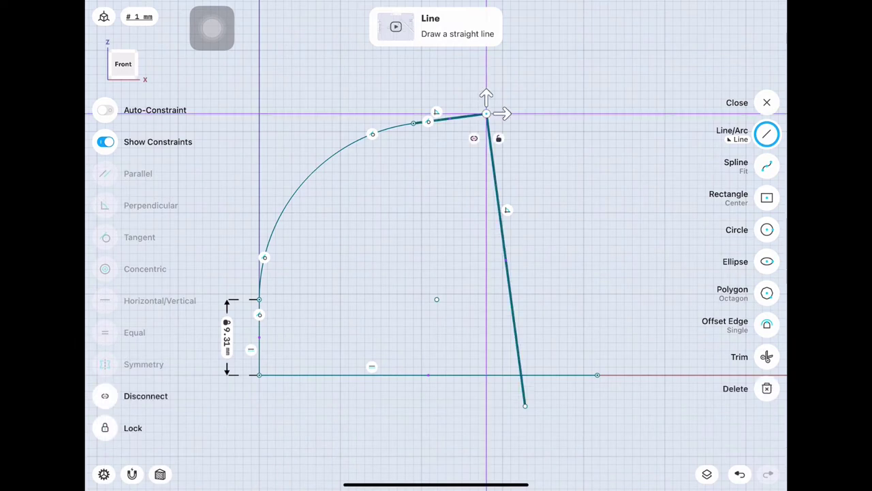
click(259, 338)
click(382, 80)
text(21.22)
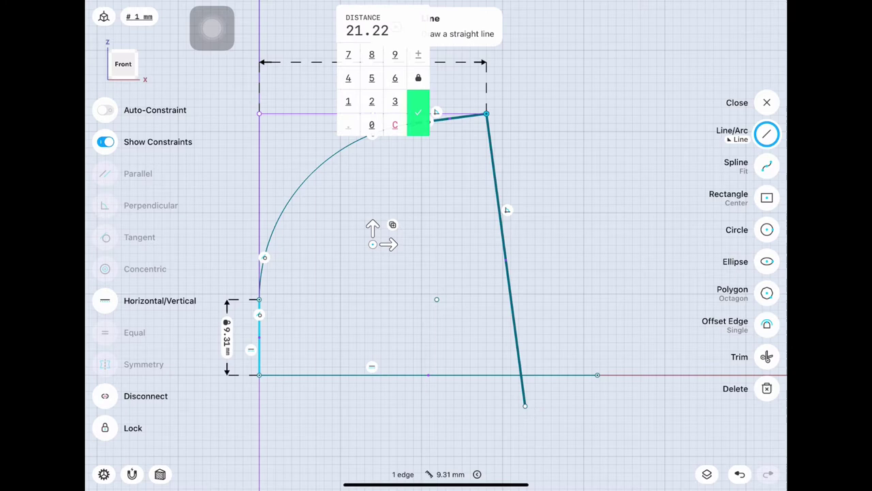
click(418, 113)
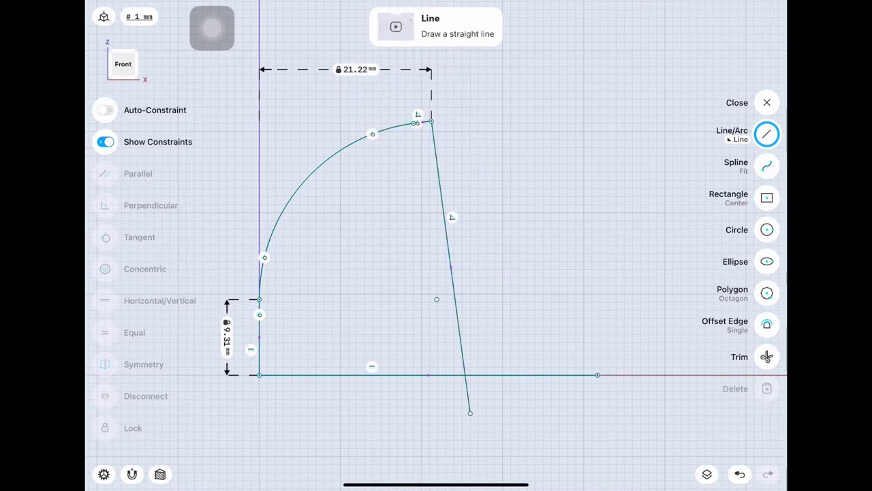
click(428, 374)
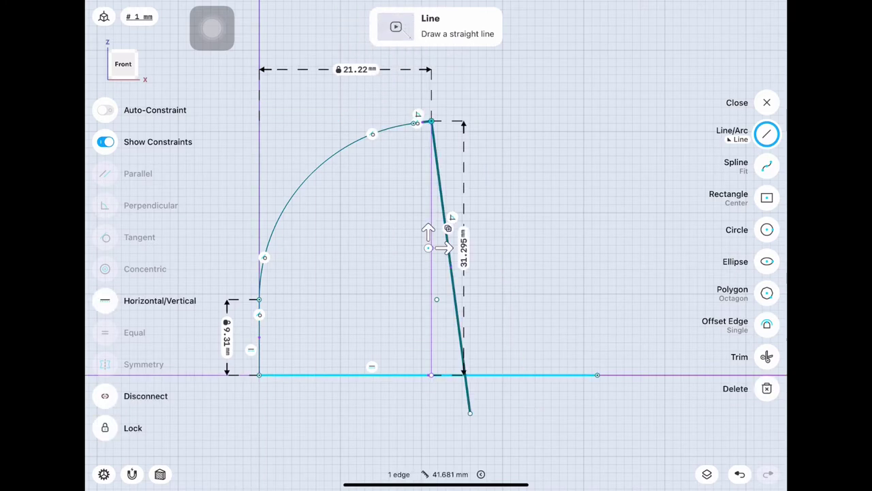
click(496, 251)
text(38.11)
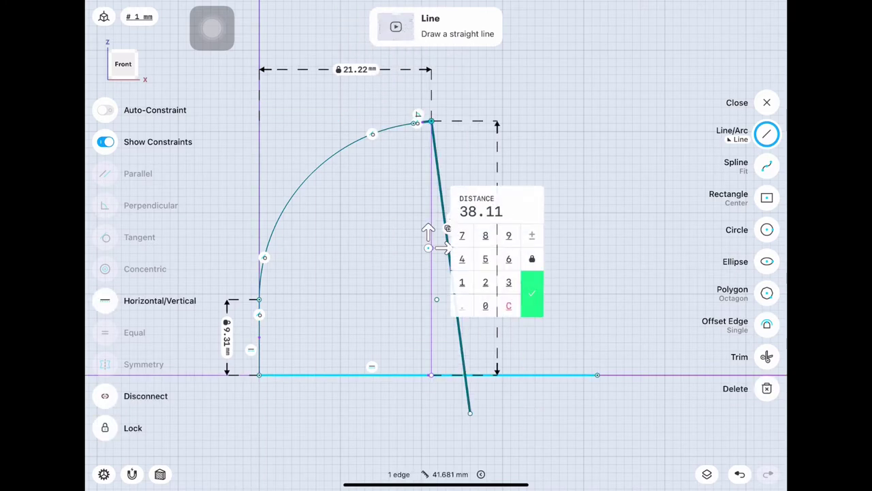
click(532, 293)
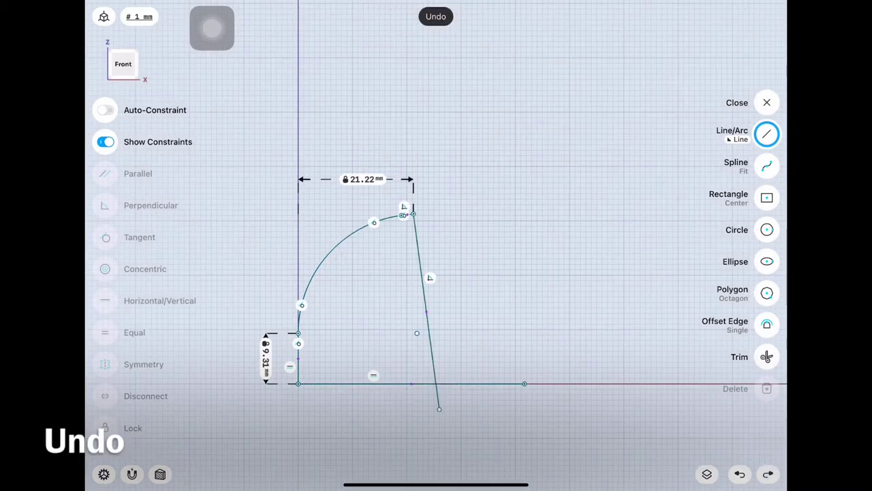
Move the slanted line's foot onto the baseline and set it at 60° to the baseline.
drag(439, 409, 497, 384)
click(399, 383)
click(439, 272)
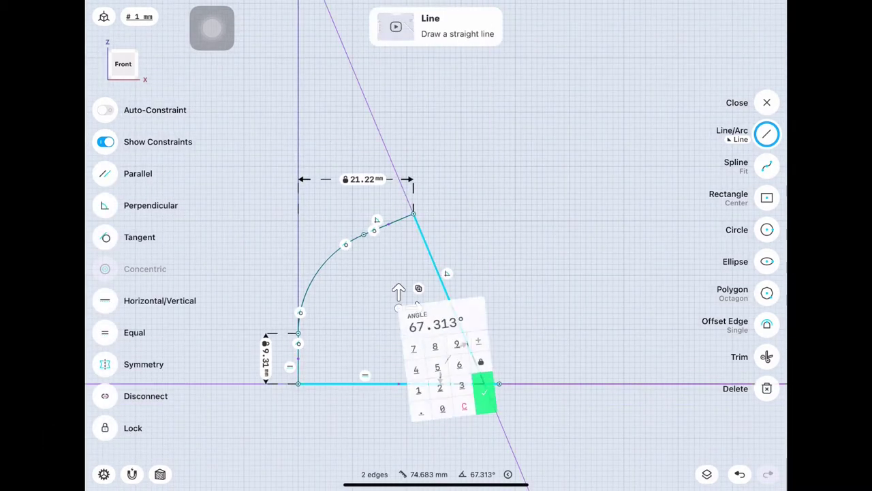
click(459, 365)
click(443, 408)
click(484, 394)
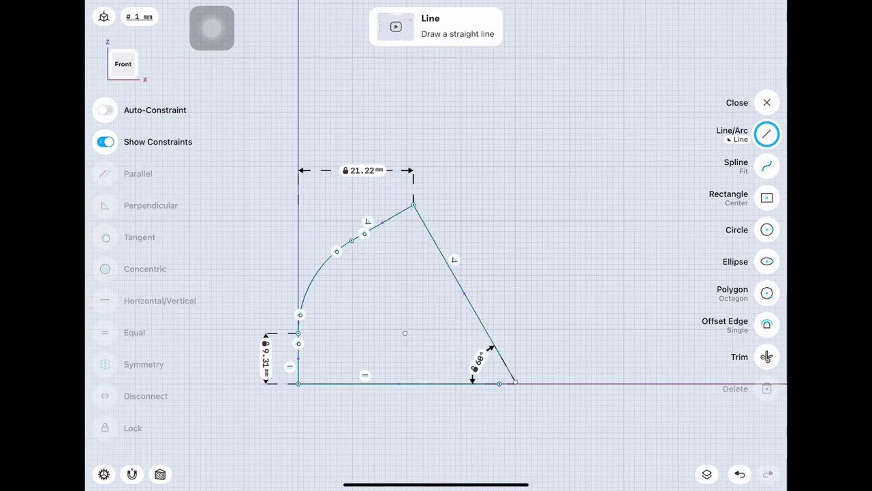
Set the top corner 38.11 mm above the baseline and lock the arc radius at 28.663 mm.
click(413, 205)
click(355, 383)
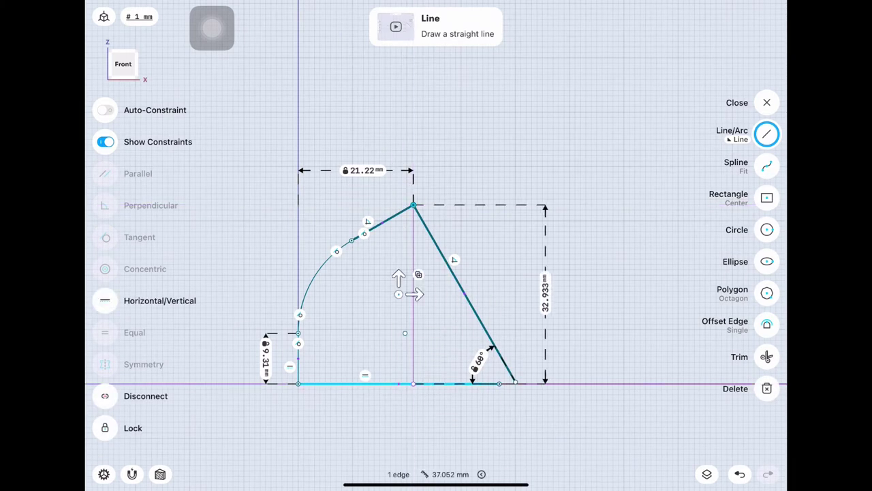
click(549, 279)
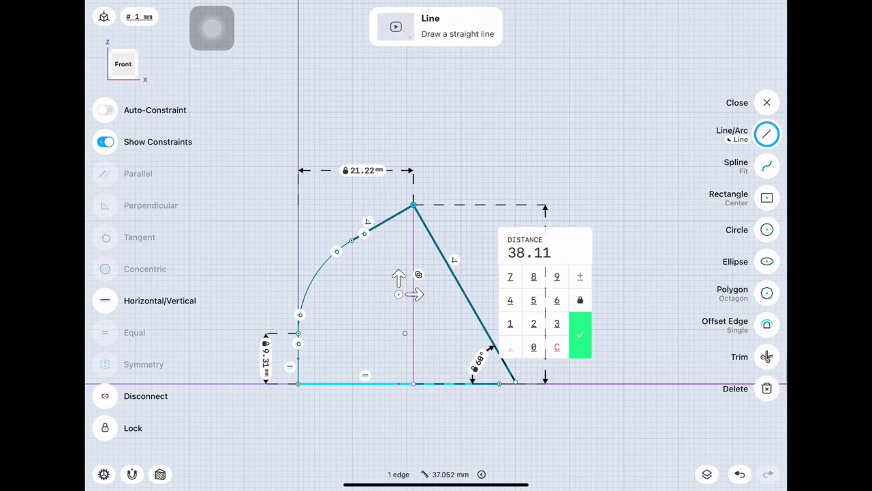
click(580, 335)
drag(545, 280, 576, 279)
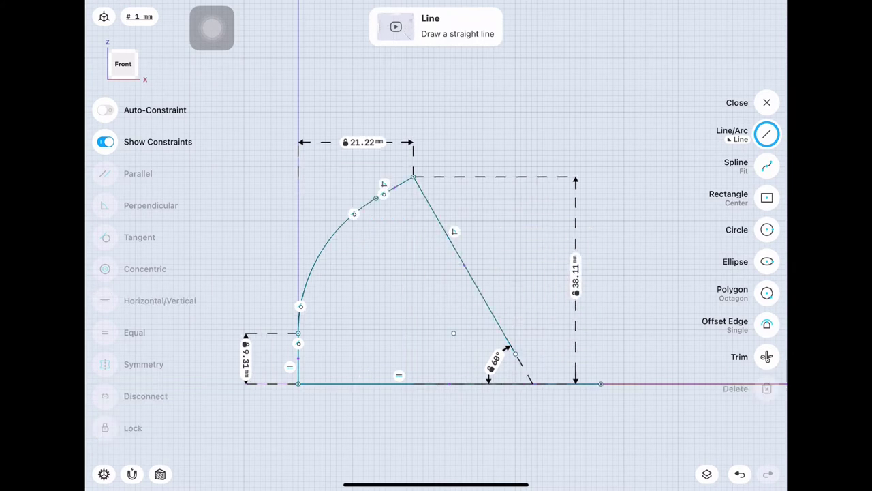
click(334, 239)
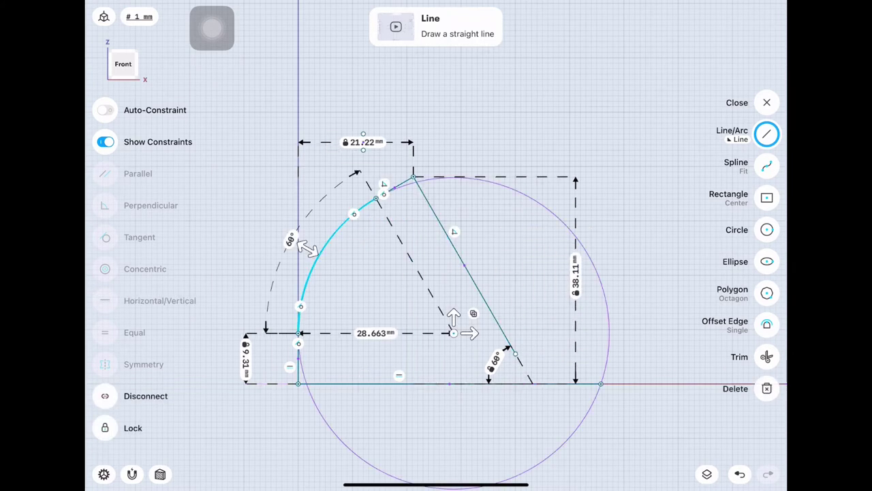
click(389, 300)
click(425, 341)
Finish the sketch, orbit to a 3D view, and show Sketch plane 01 with its circles.
click(767, 102)
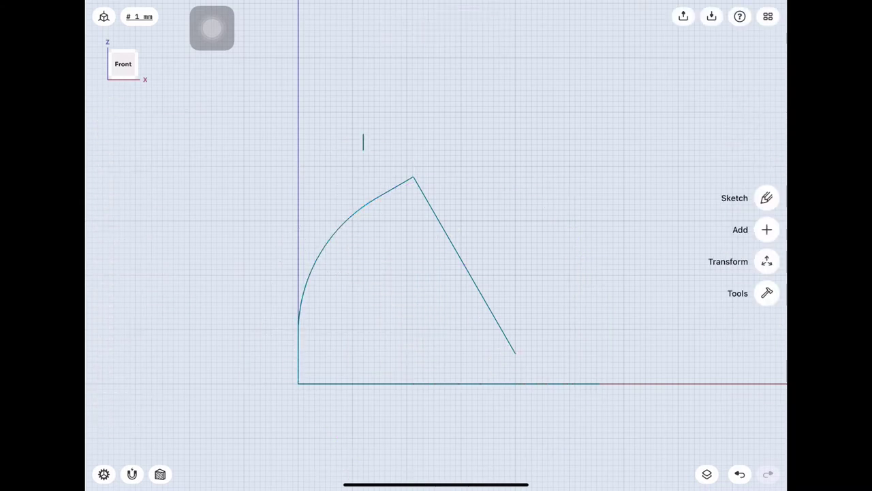
click(766, 197)
drag(545, 306, 477, 239)
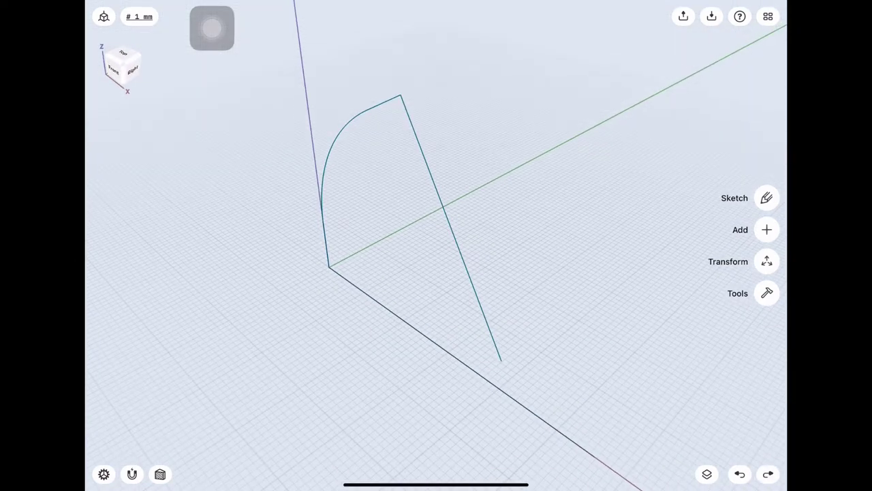
click(707, 473)
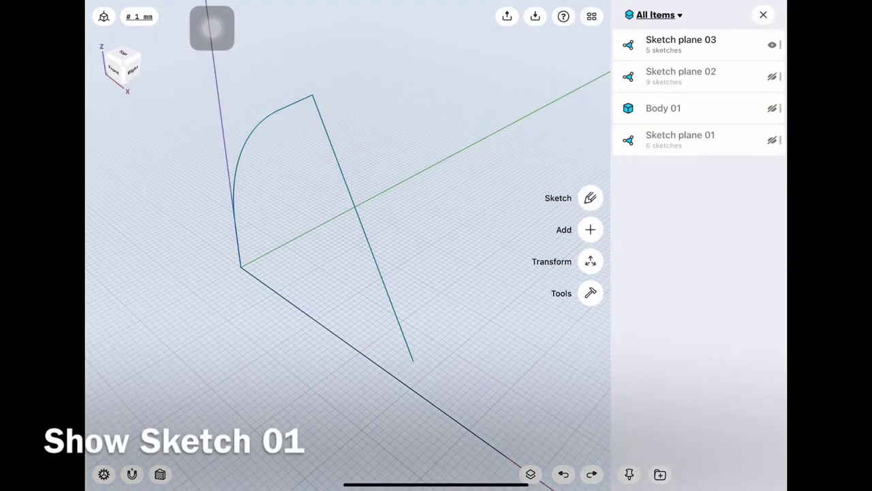
click(773, 140)
click(531, 473)
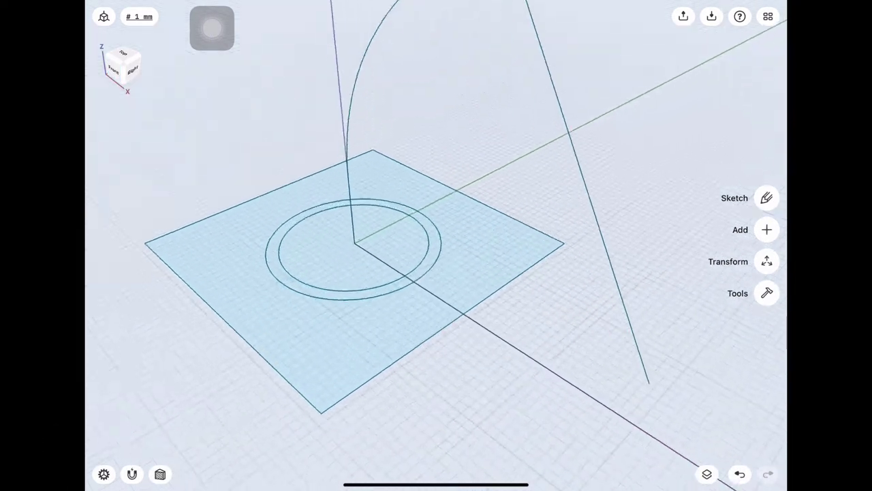
Sweep the ring profile along the vertical line, curve and angled segment into a bent pipe.
click(767, 293)
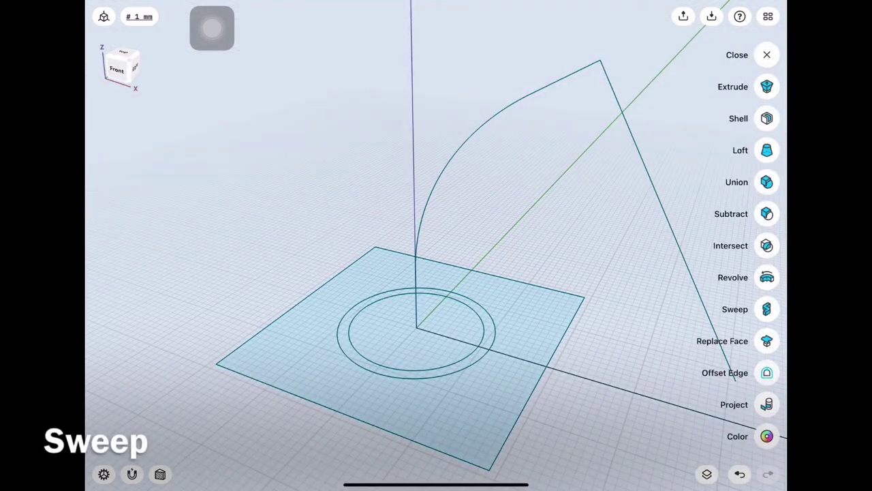
click(767, 309)
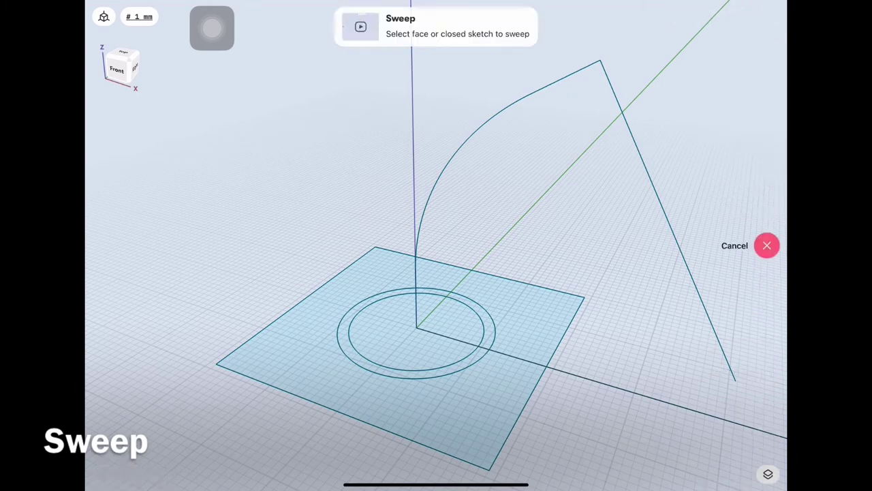
scroll(570, 354, up, 3)
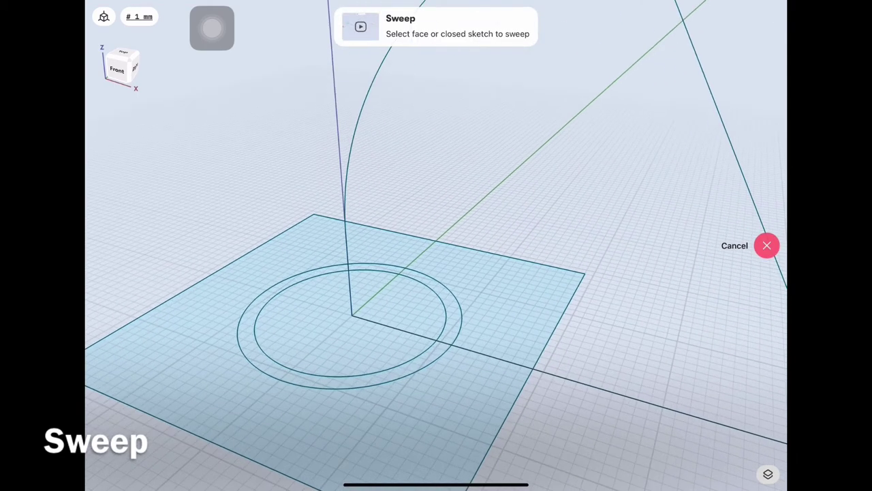
click(347, 382)
drag(545, 204, 559, 259)
click(767, 229)
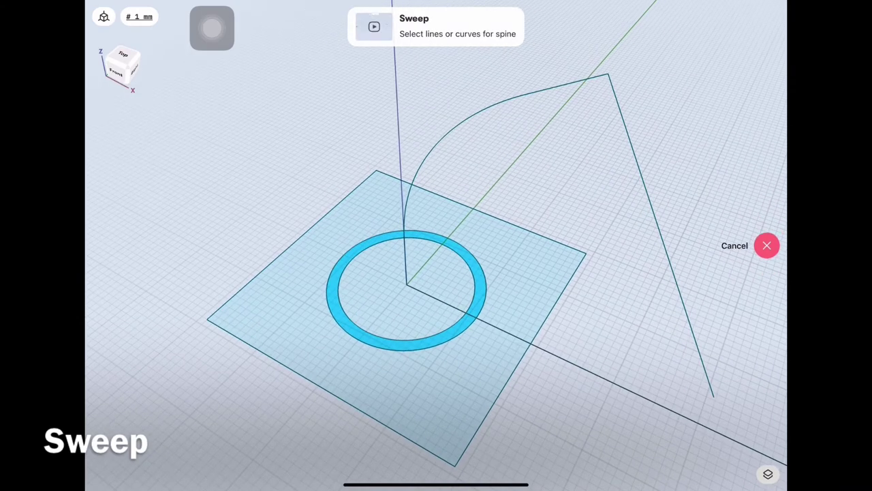
click(401, 136)
click(491, 103)
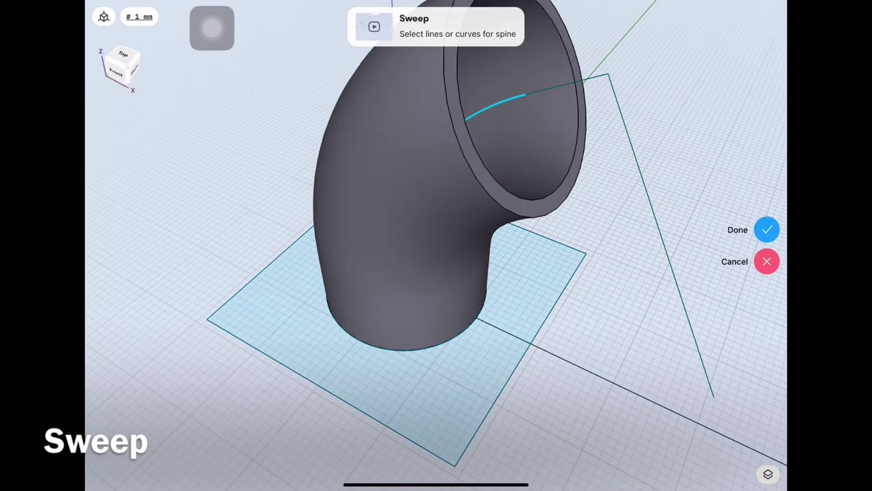
click(566, 85)
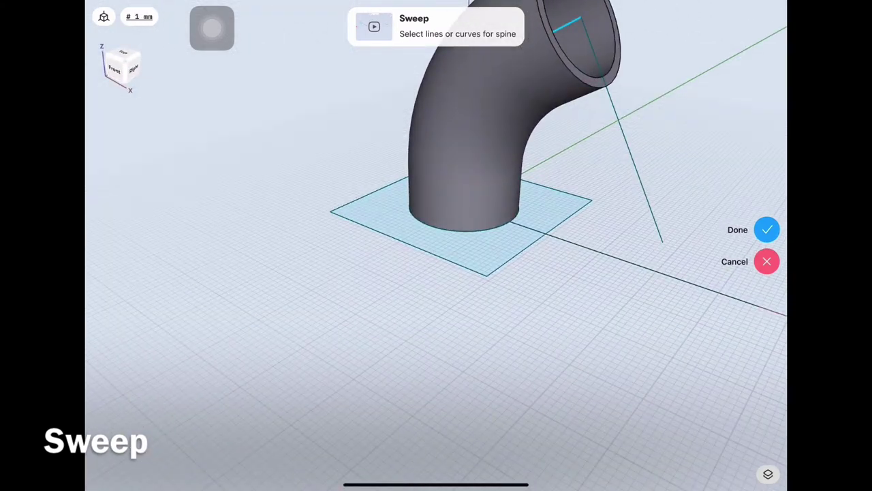
click(767, 230)
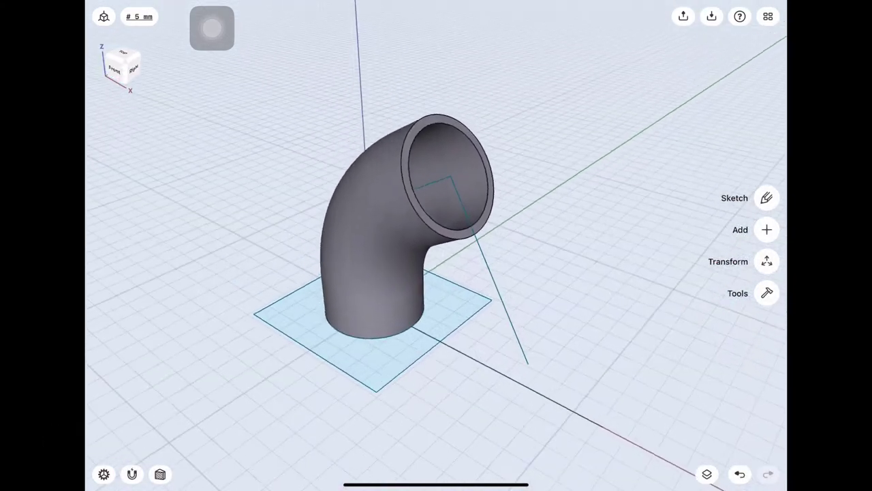
Hide Sketch planes 03 and 01 and show the Body 01 flange again.
click(707, 474)
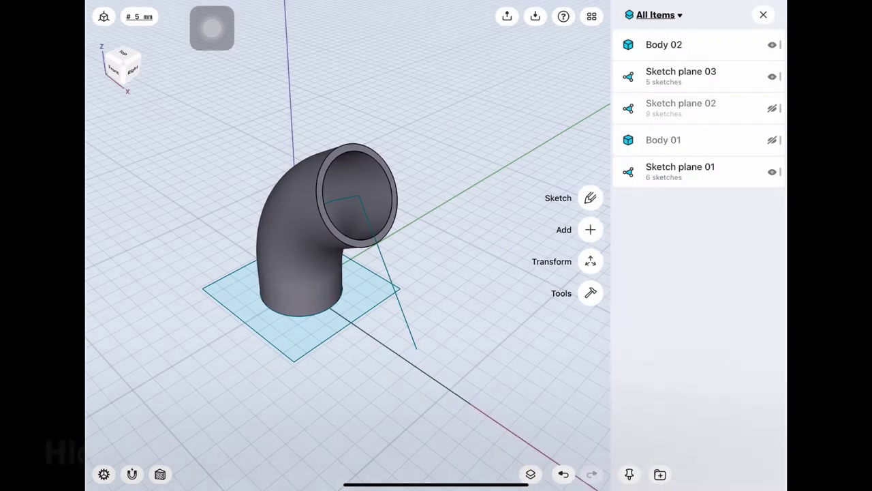
click(772, 76)
click(772, 140)
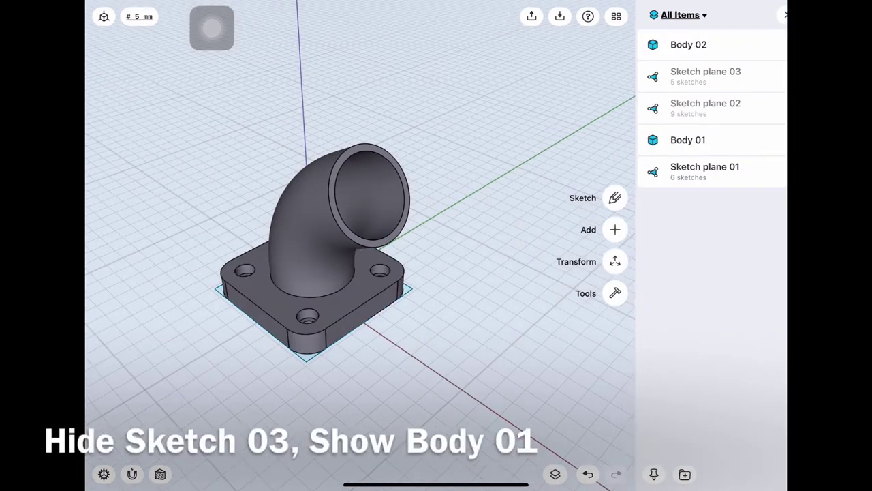
click(763, 14)
click(113, 70)
mouse_move(437, 204)
mouse_down()
mouse_move(437, 355)
mouse_move(409, 273)
mouse_up()
click(707, 474)
click(773, 172)
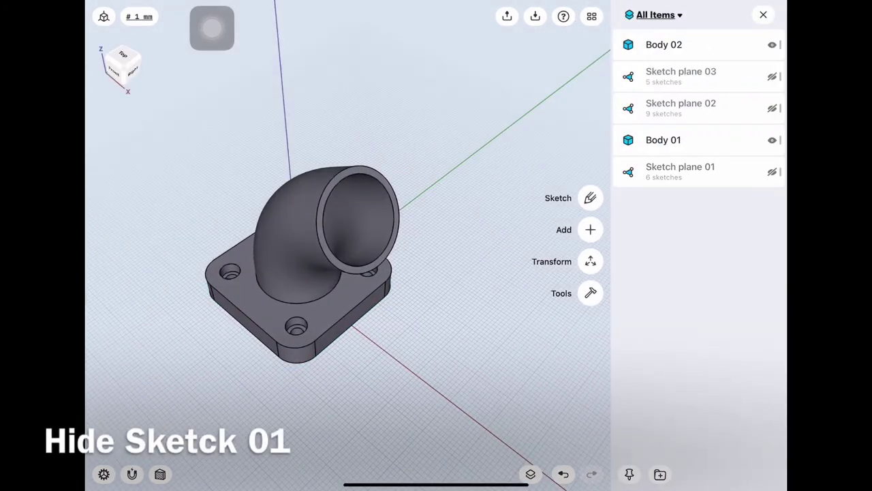
click(764, 14)
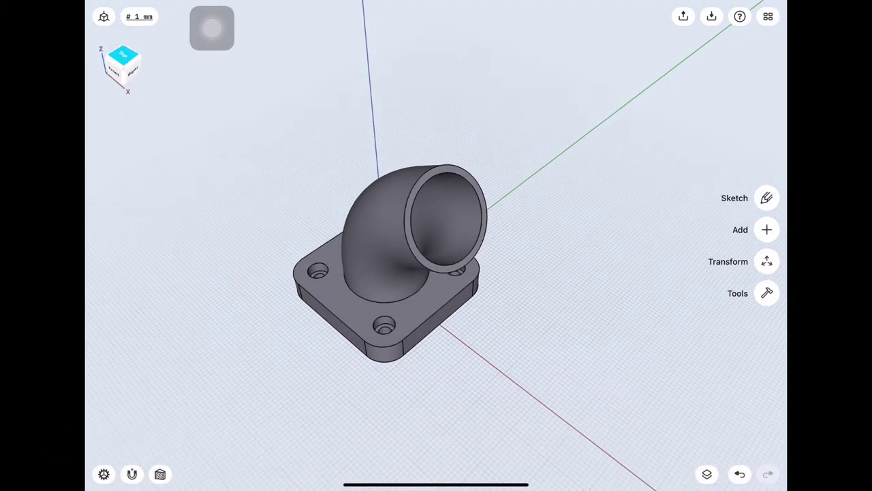
drag(340, 205, 355, 150)
mouse_move(436, 340)
mouse_down()
mouse_move(436, 171)
mouse_move(477, 306)
mouse_move(436, 205)
mouse_move(409, 191)
mouse_move(341, 204)
mouse_up()
Union the square base flange and the bent pipe into one body.
click(767, 293)
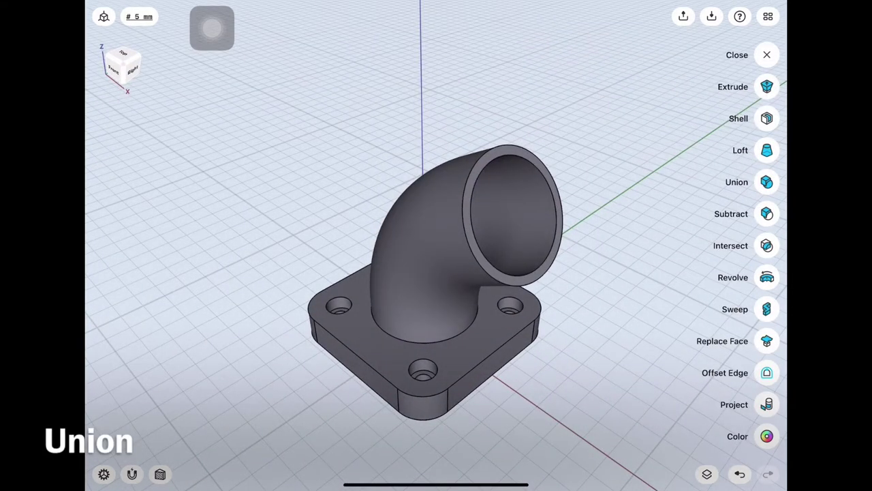
click(767, 182)
click(354, 334)
click(430, 238)
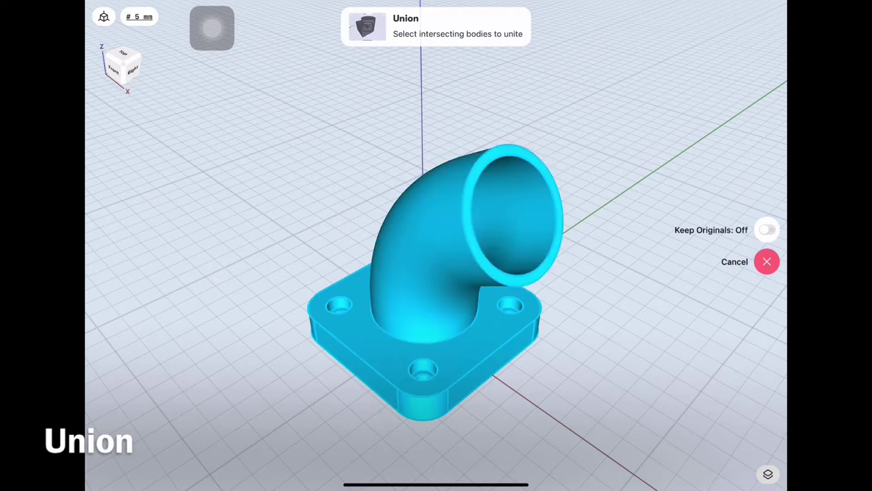
click(766, 212)
click(113, 68)
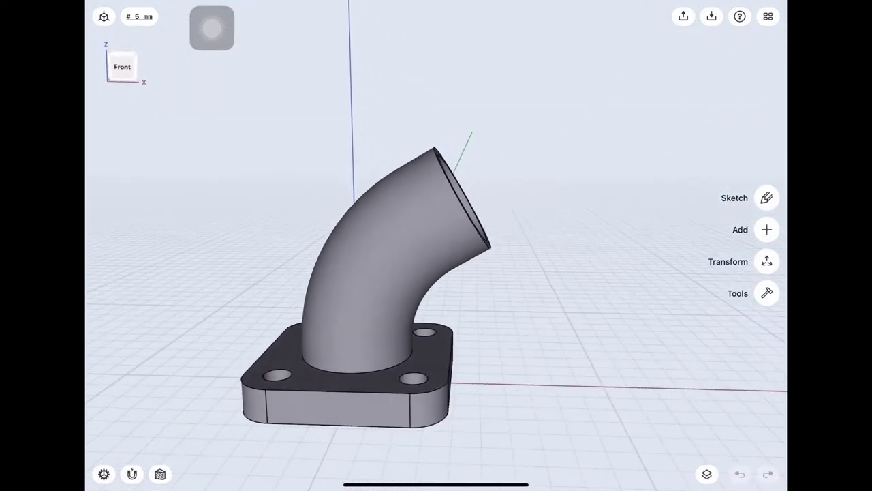
Start a sketch on the flange's front face with an 11.13 mm vertical line.
click(766, 198)
click(337, 408)
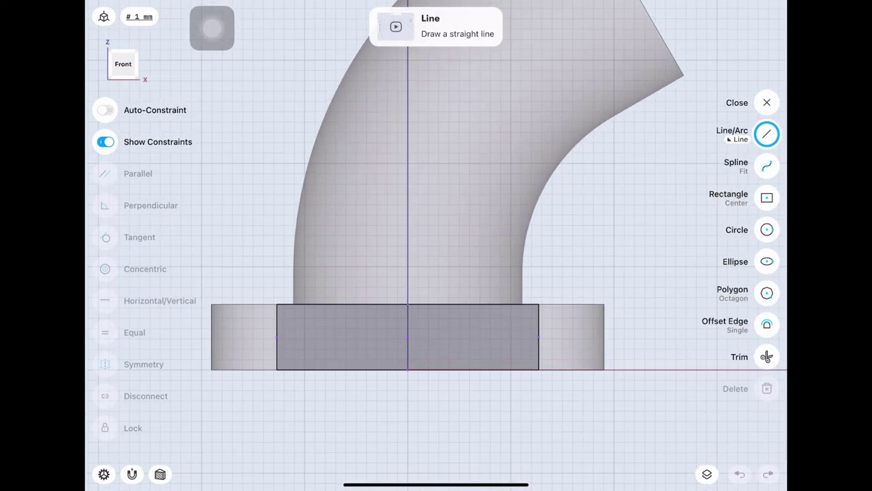
click(404, 334)
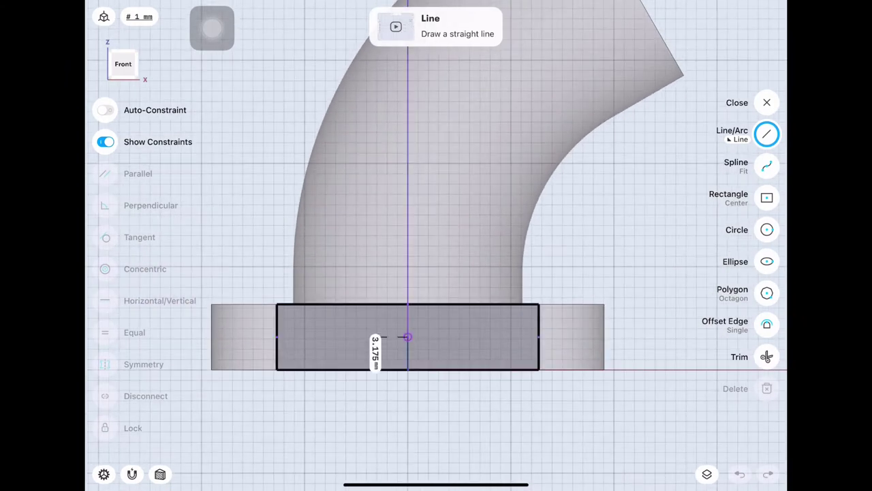
click(376, 302)
text(11.13)
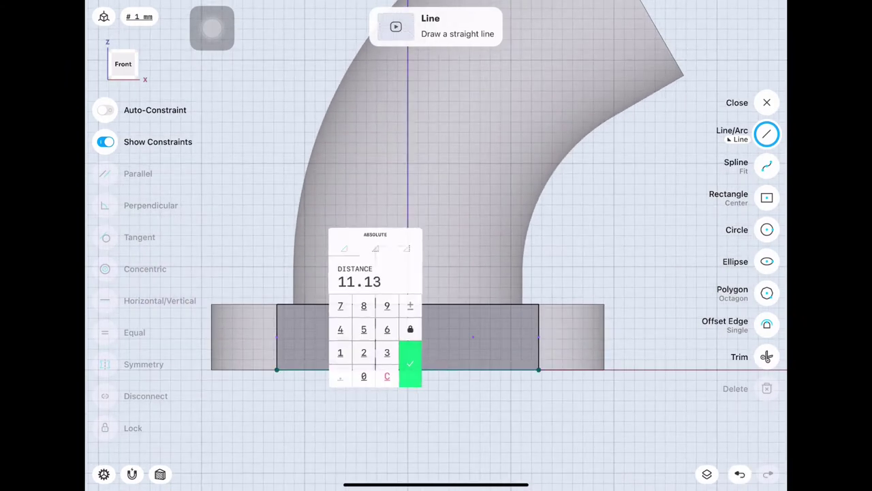
click(410, 364)
Draw concentric circles of 1.98 mm and 3.96 mm radius at the line's top.
click(767, 230)
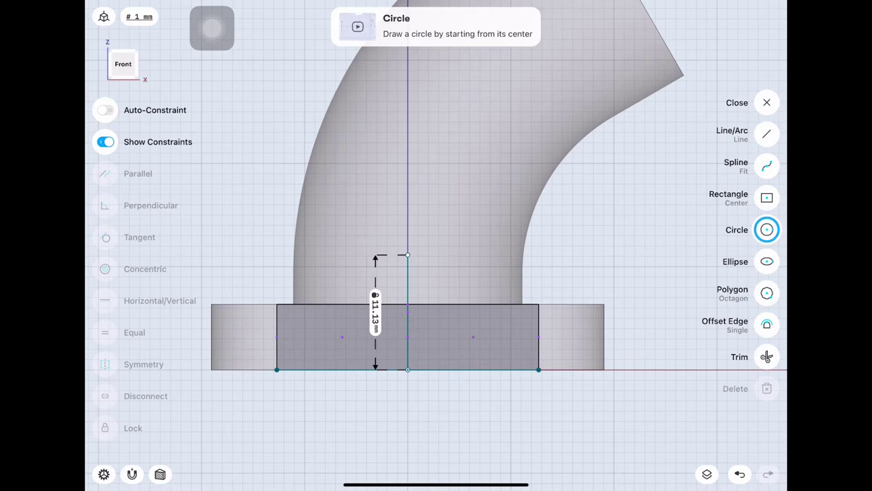
drag(407, 255, 430, 255)
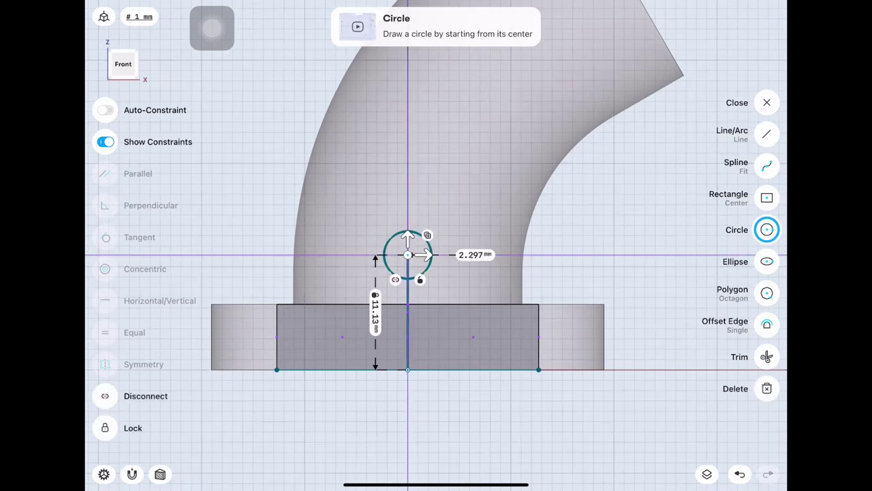
click(408, 232)
click(473, 254)
text(1.)
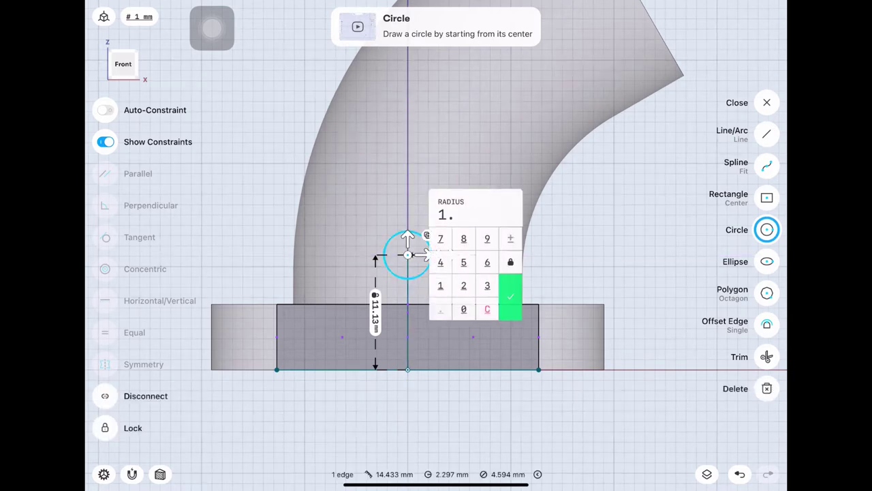
text(98)
click(510, 297)
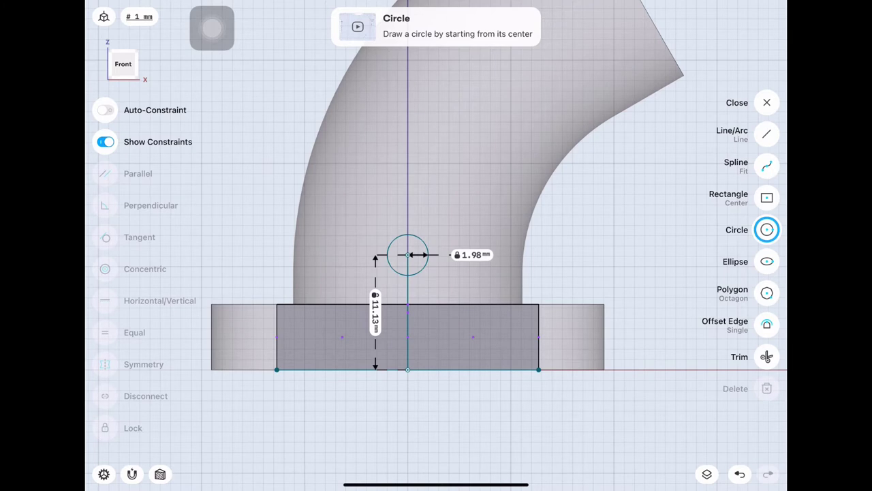
drag(407, 254, 444, 218)
click(485, 194)
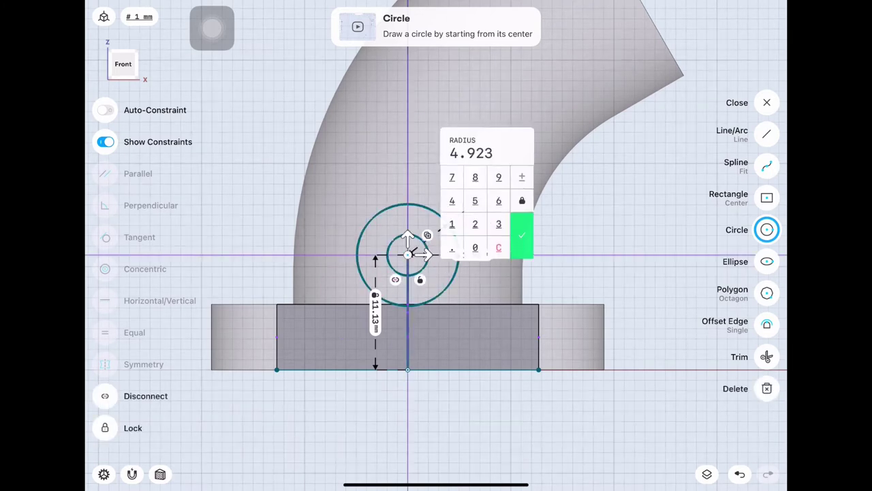
click(522, 235)
Delete the vertical helper line and draw vertical lines left and right of the circles.
scroll(436, 224, up, 3)
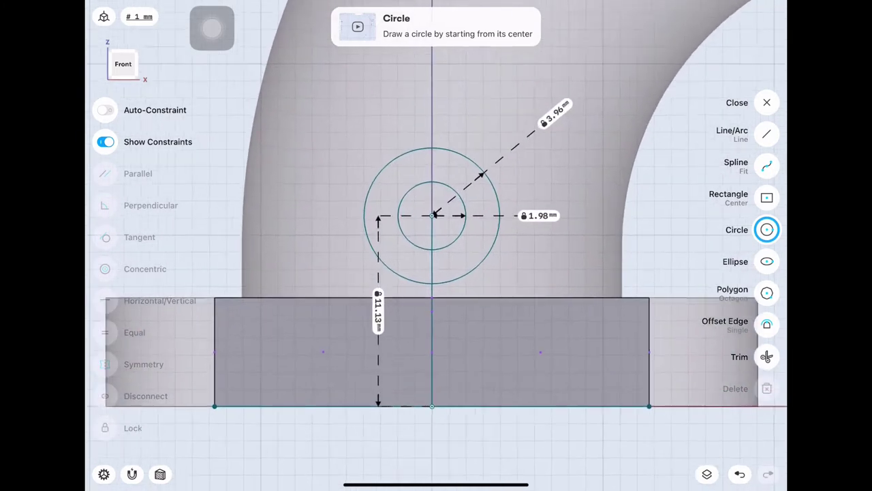
click(434, 312)
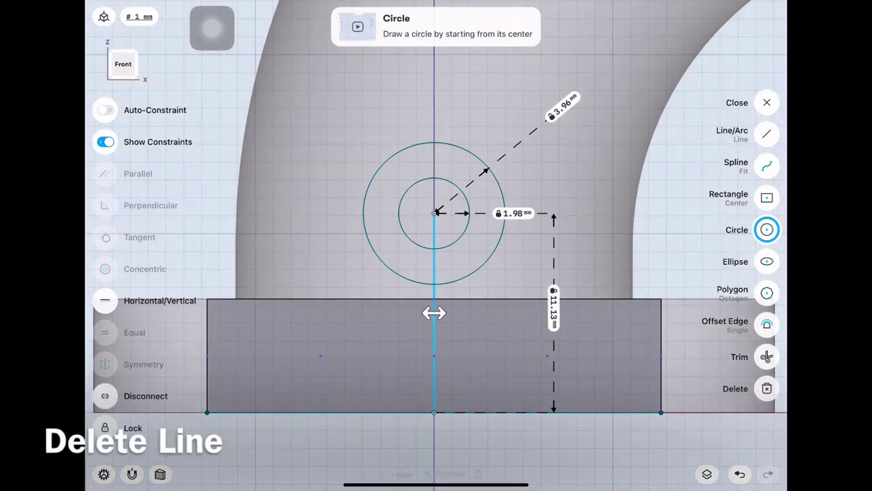
key(Delete)
key(l)
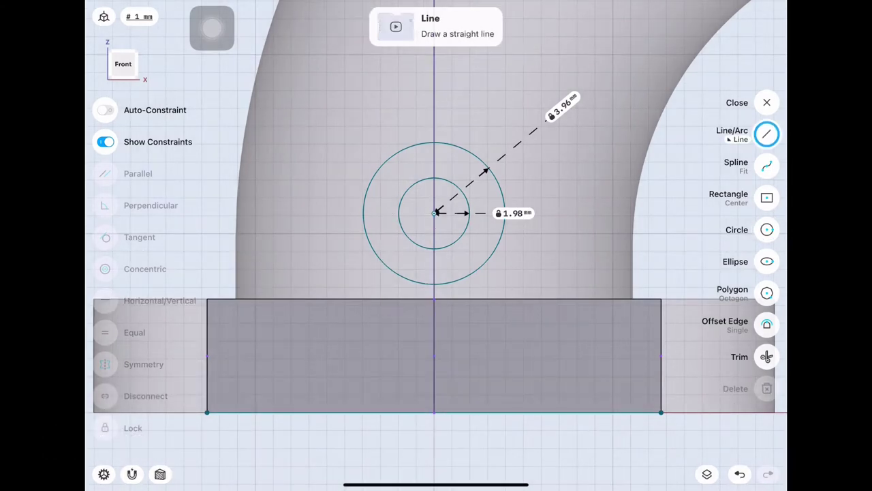
drag(363, 145, 362, 358)
drag(506, 127, 505, 358)
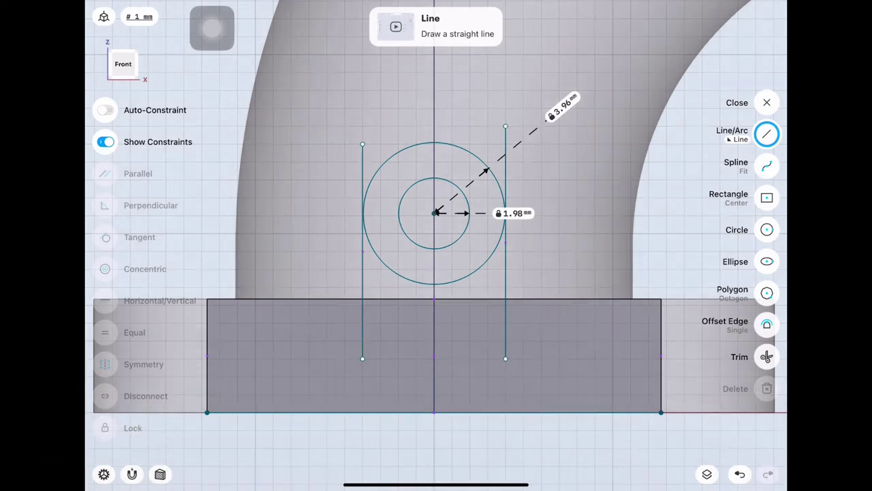
Make both vertical lines tangent to the outer 3.96 mm circle.
click(384, 263)
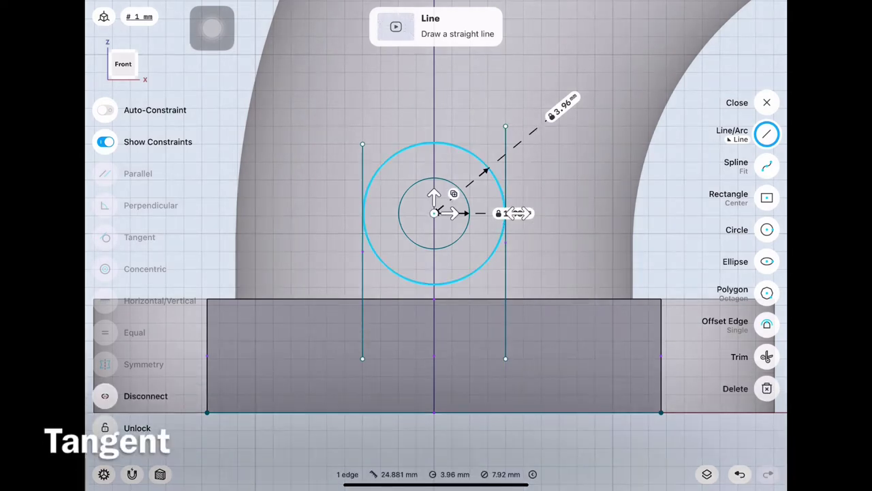
click(363, 273)
click(140, 237)
click(385, 262)
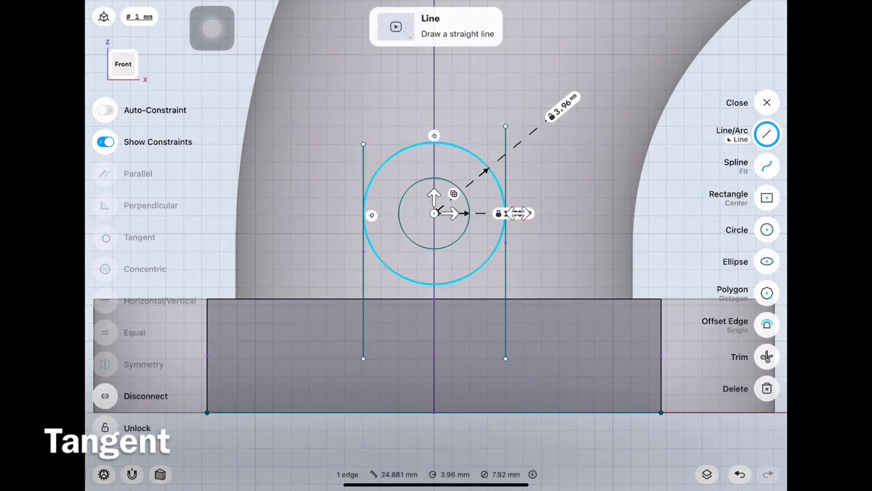
click(506, 314)
click(139, 237)
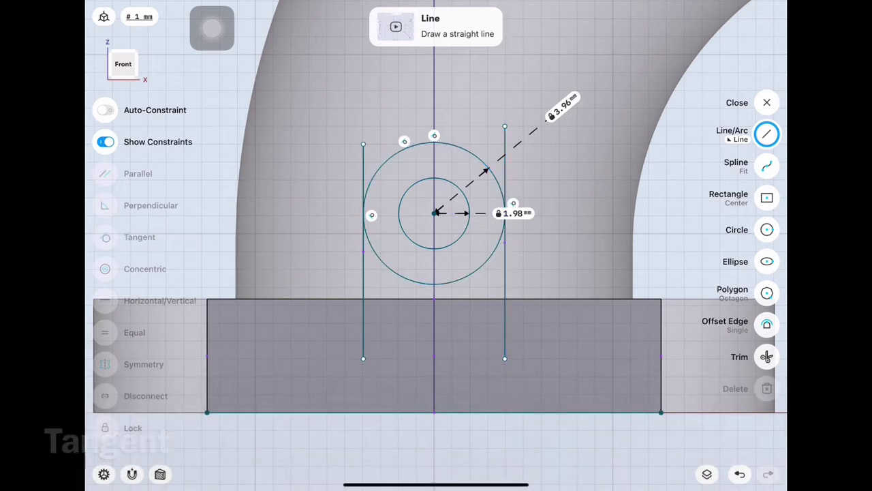
click(767, 356)
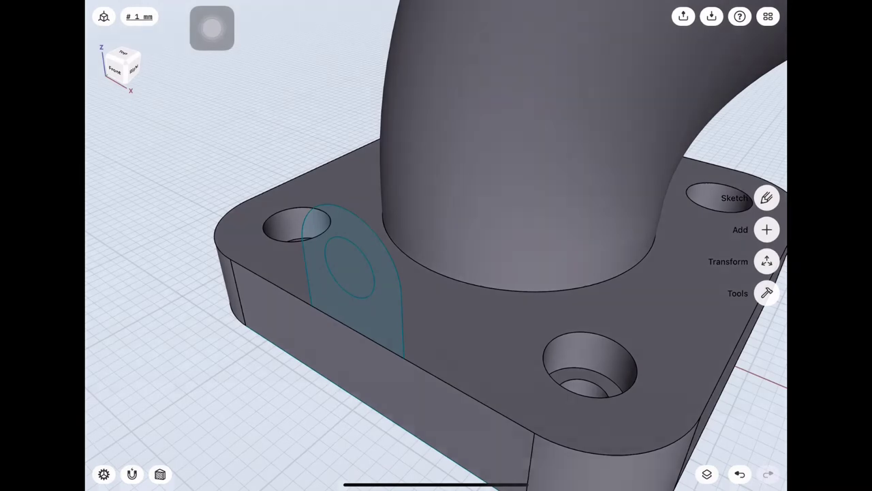
Extrude the lug face 9 mm toward the pipe, merging it into the existing body.
click(346, 277)
drag(375, 320, 479, 241)
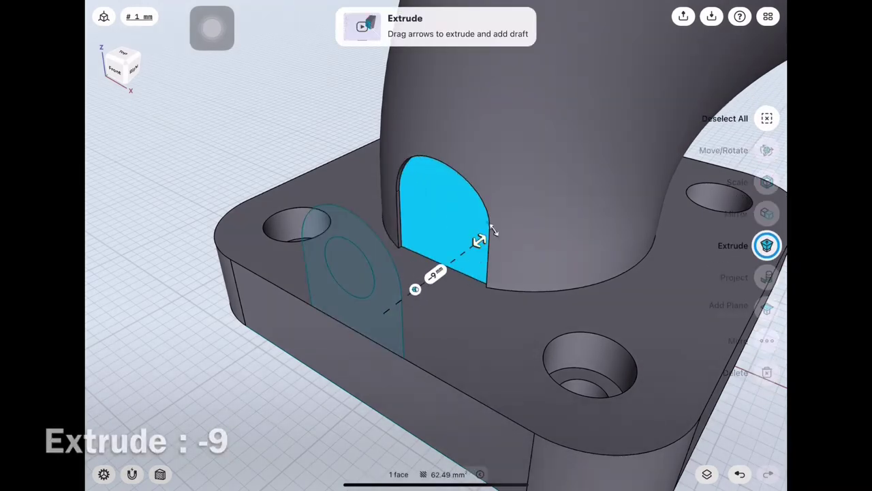
click(415, 289)
click(438, 256)
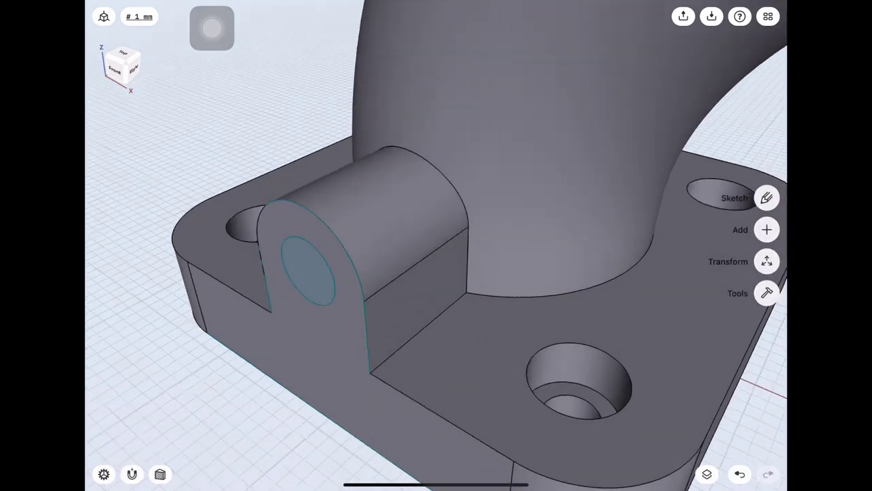
drag(493, 232, 477, 355)
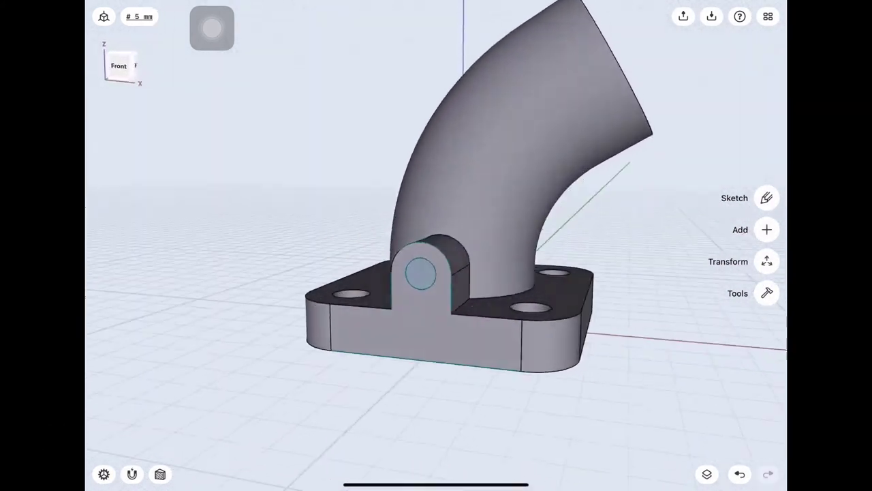
Inspect the underside cut, hide Sketch plane 04, and start a sketch on the pipe's end face.
click(398, 288)
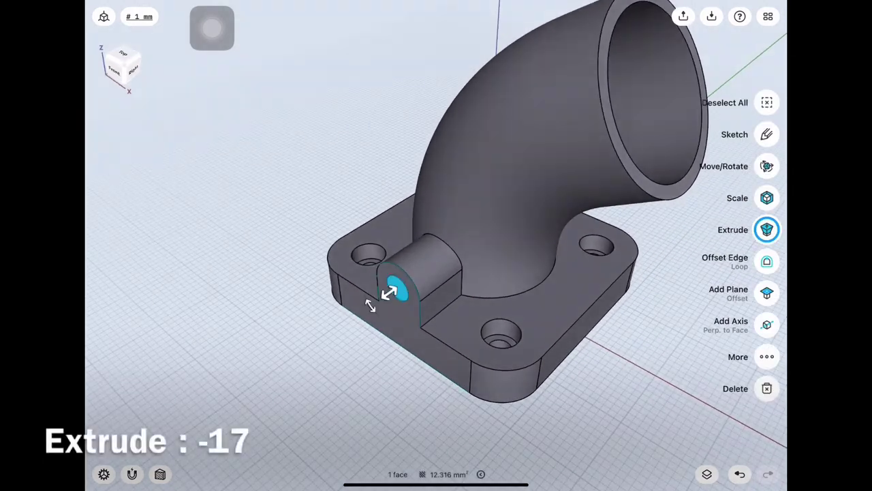
middle_drag(238, 306, 238, 170)
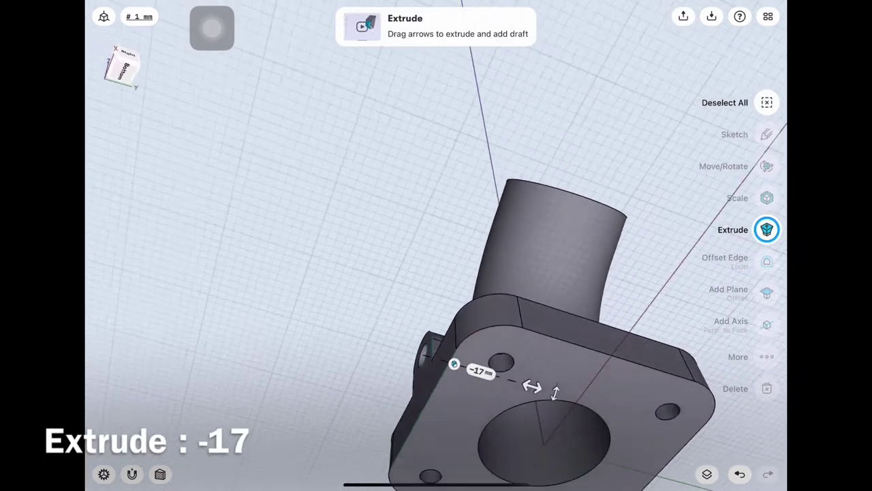
mouse_move(436, 341)
middle_down()
mouse_move(436, 190)
mouse_move(436, 409)
mouse_move(437, 272)
middle_up()
click(707, 474)
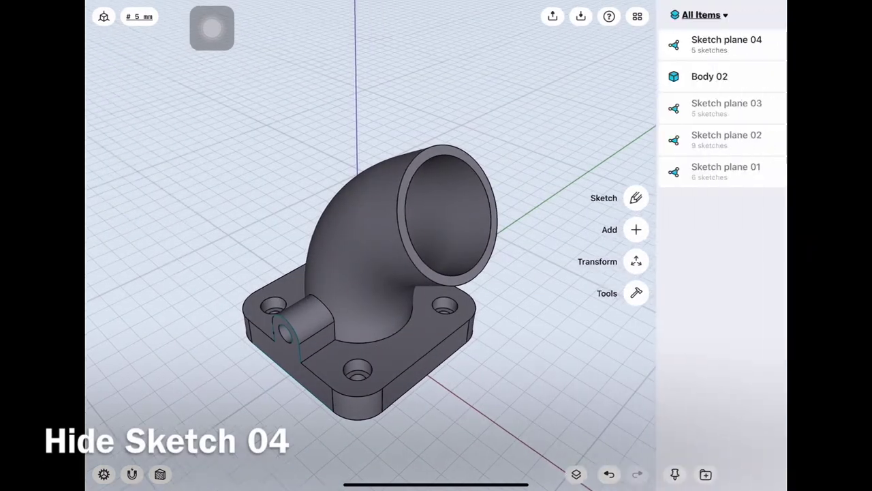
click(531, 474)
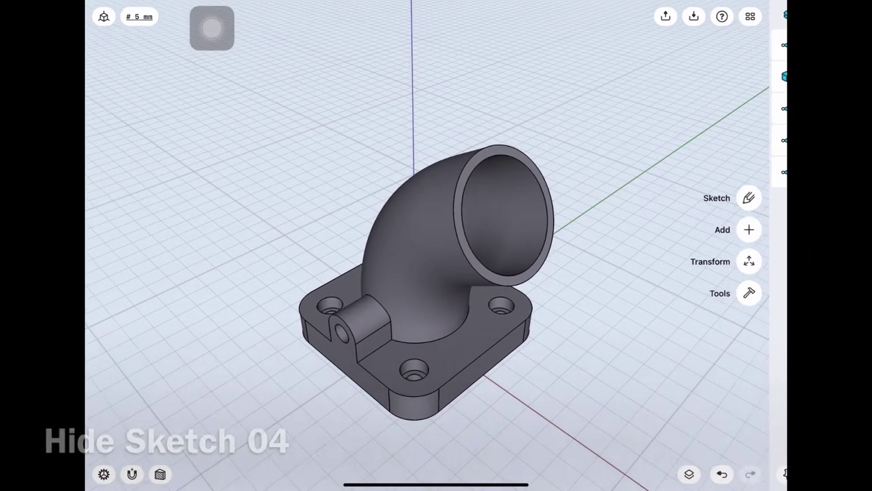
click(132, 69)
click(444, 156)
click(766, 197)
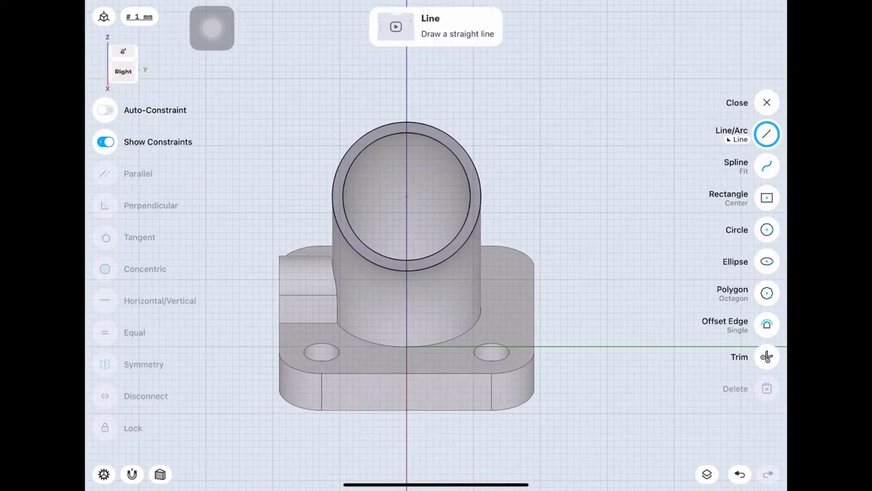
Draw a 15.875 mm horizontal line from the pipe's centre.
click(732, 134)
click(575, 152)
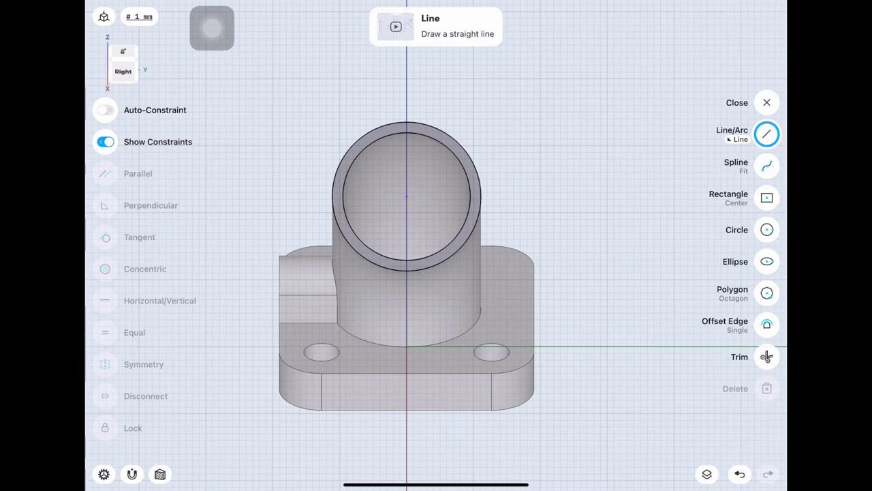
drag(407, 196, 530, 196)
click(468, 164)
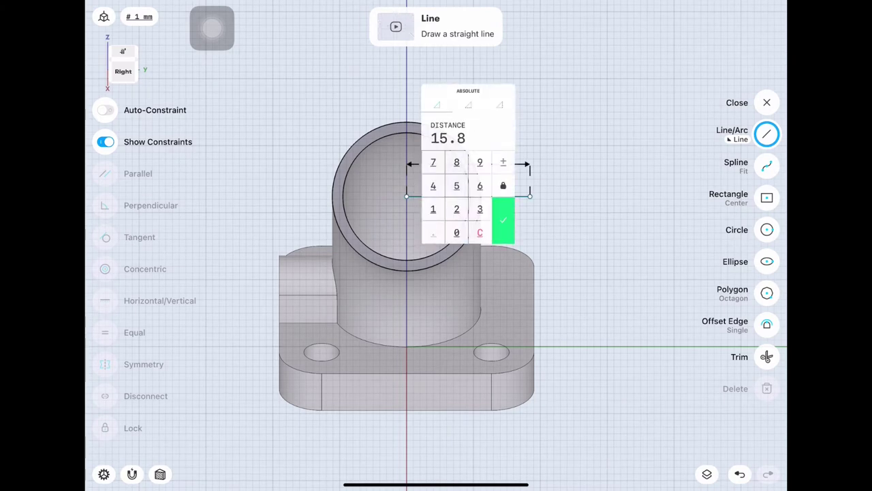
click(433, 162)
click(457, 185)
click(503, 220)
Hide Body 02 in the items list.
click(707, 474)
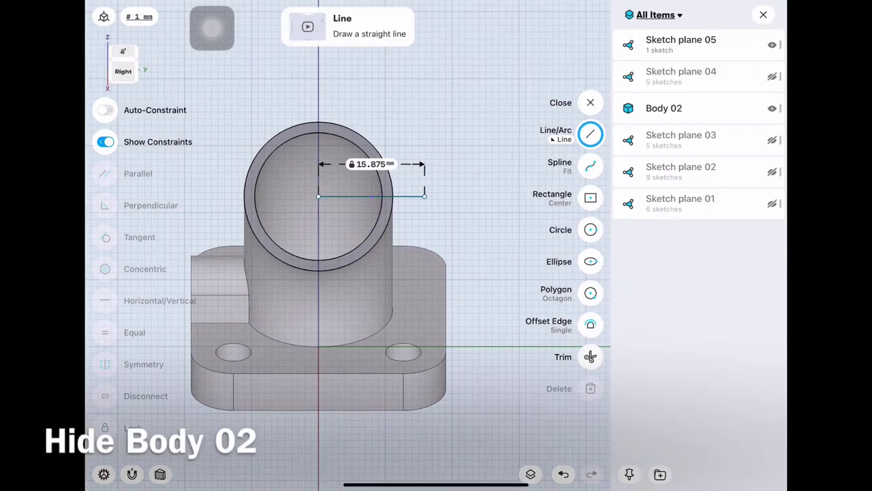
click(772, 107)
click(763, 15)
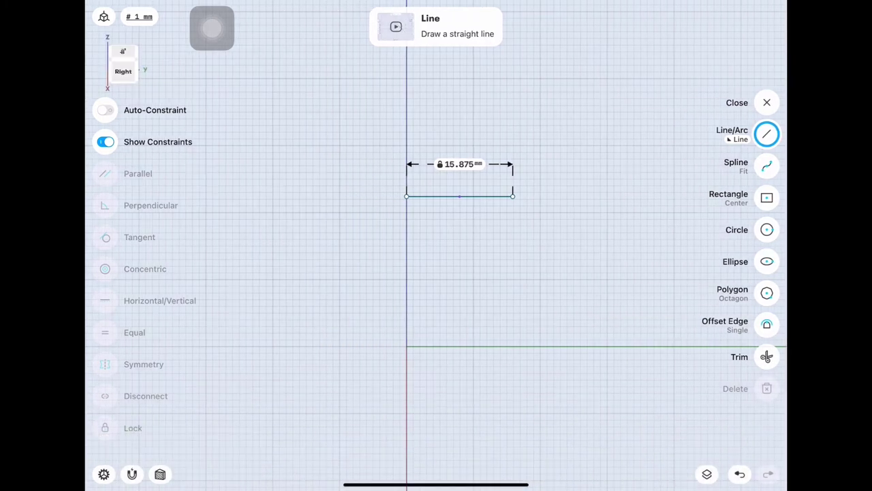
Draw a 12.7 mm radius circle centred on the line's left end.
click(767, 229)
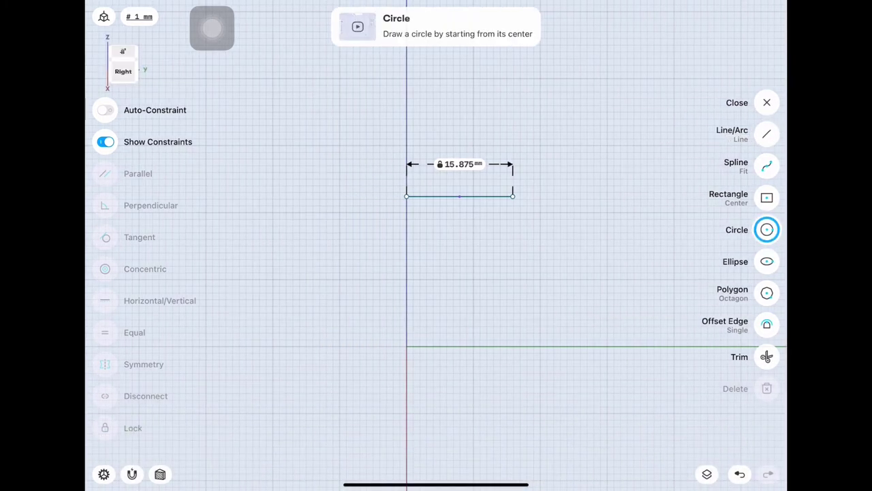
drag(407, 196, 443, 263)
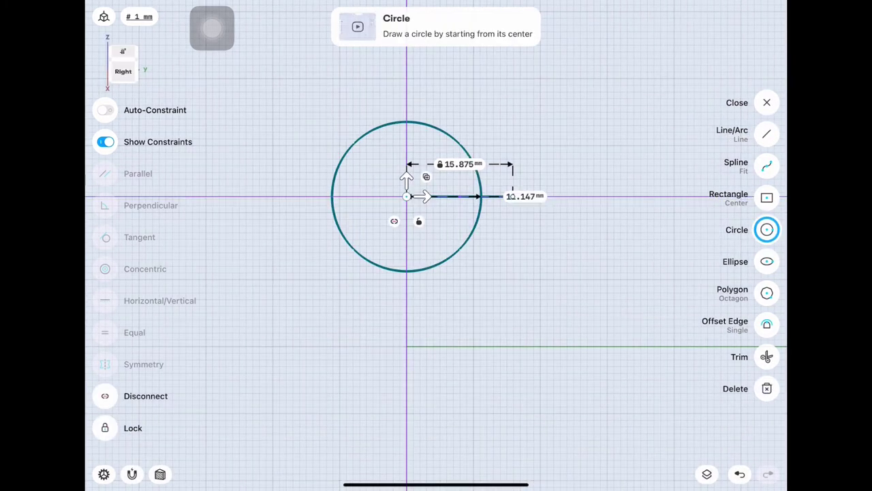
click(467, 288)
text(12.7)
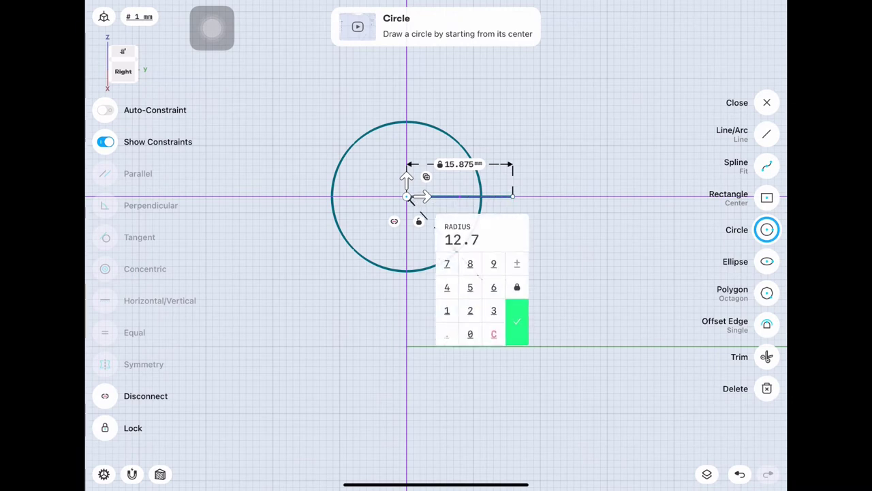
click(517, 322)
Add concentric 2.25 mm and 4.78 mm radius circles at the line's right end.
drag(512, 196, 537, 196)
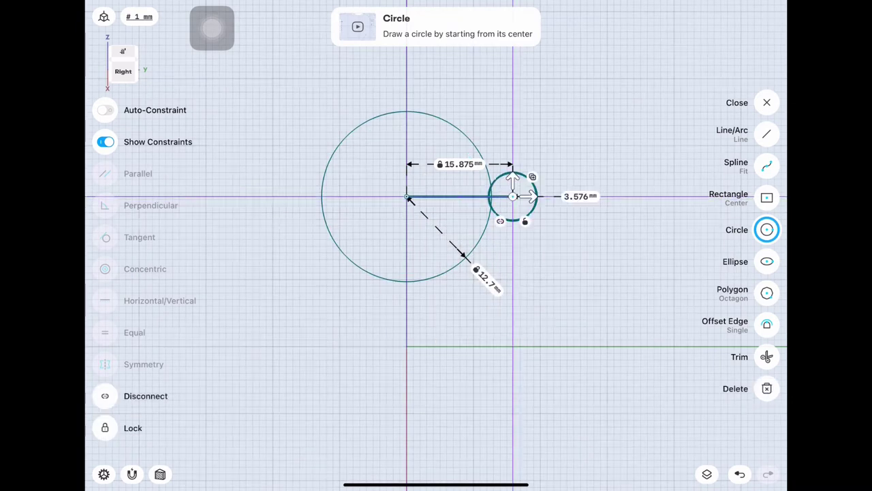
click(566, 243)
click(556, 276)
click(556, 253)
click(603, 287)
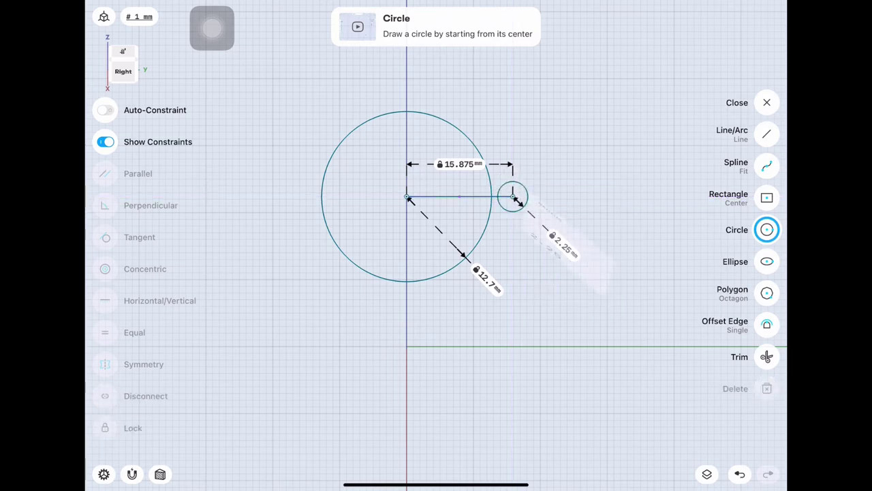
drag(513, 196, 533, 177)
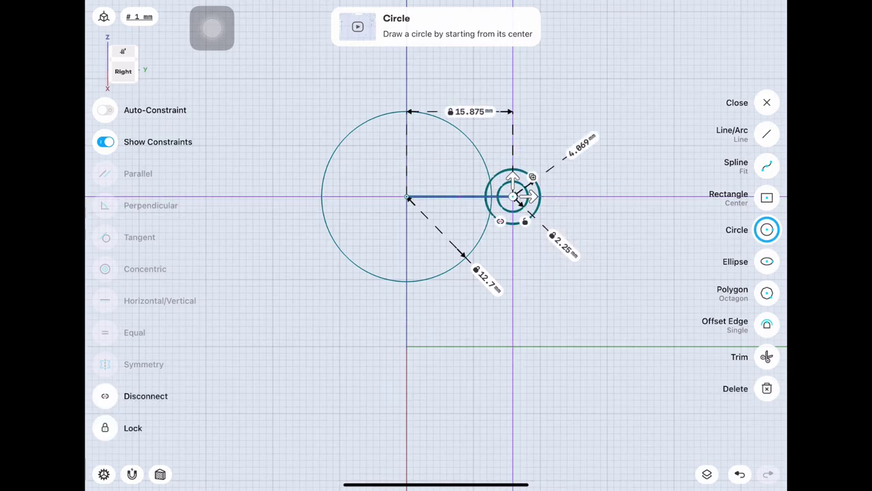
click(564, 150)
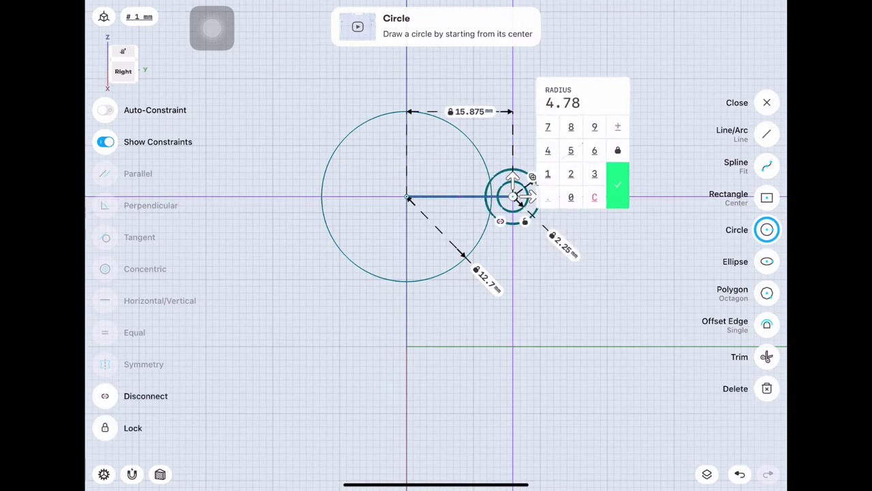
click(618, 185)
Undo the last change and draw a short vertical line up from the big circle's centre.
scroll(414, 197, up, 3)
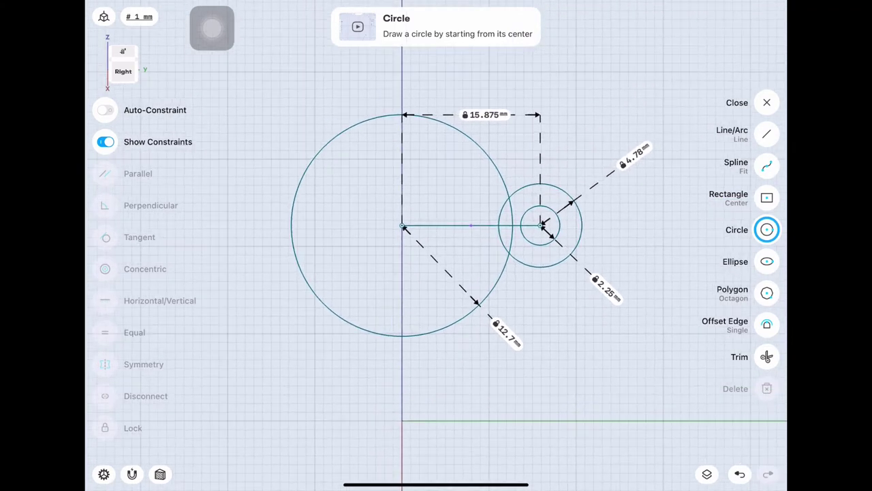
key(ctrl+z)
drag(405, 231, 405, 190)
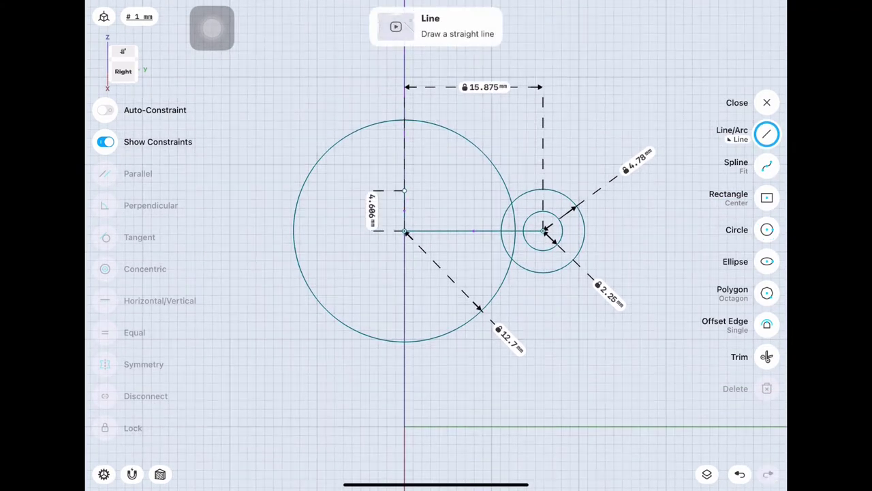
Lock the 12.7 mm and 4.78 mm circles and draw two lines spanning them, above and below.
click(294, 231)
click(585, 231)
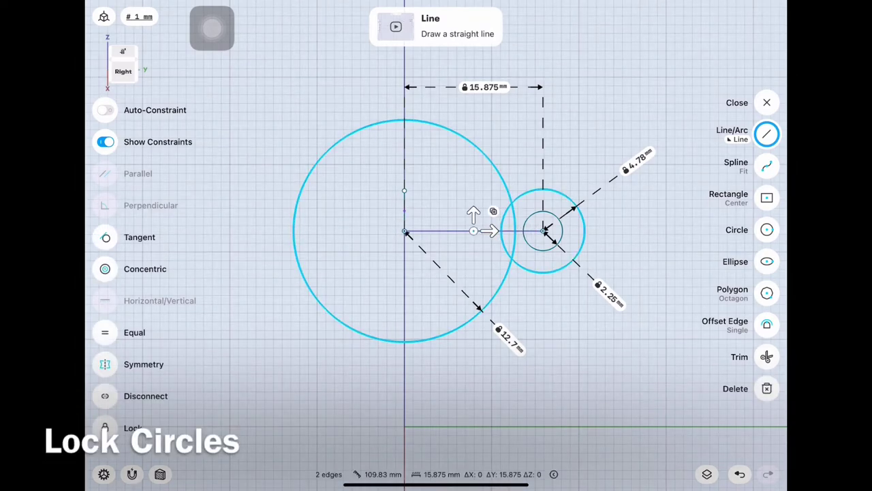
click(133, 427)
drag(352, 85, 658, 208)
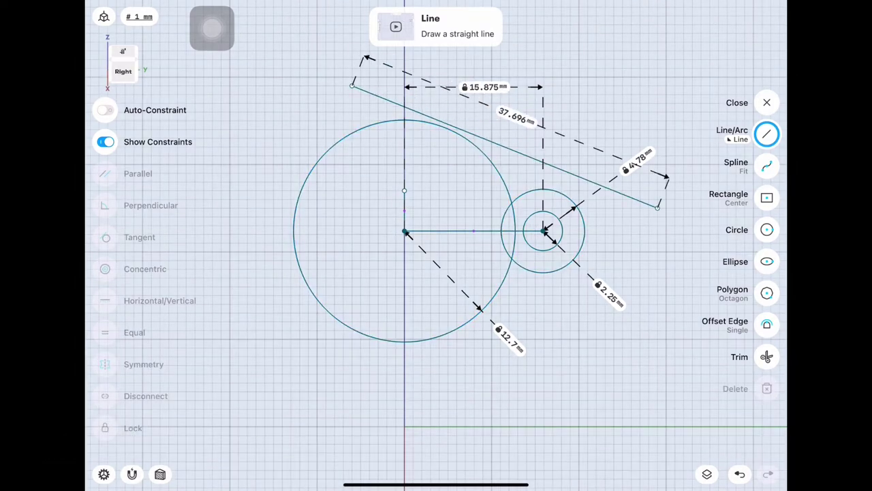
drag(658, 243, 387, 392)
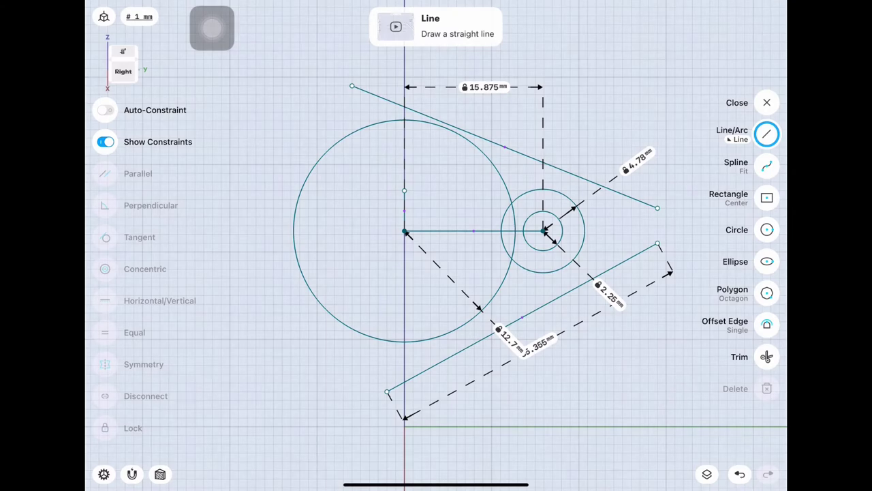
Make the top line tangent to both the large and the small circle.
click(294, 231)
click(593, 181)
click(105, 237)
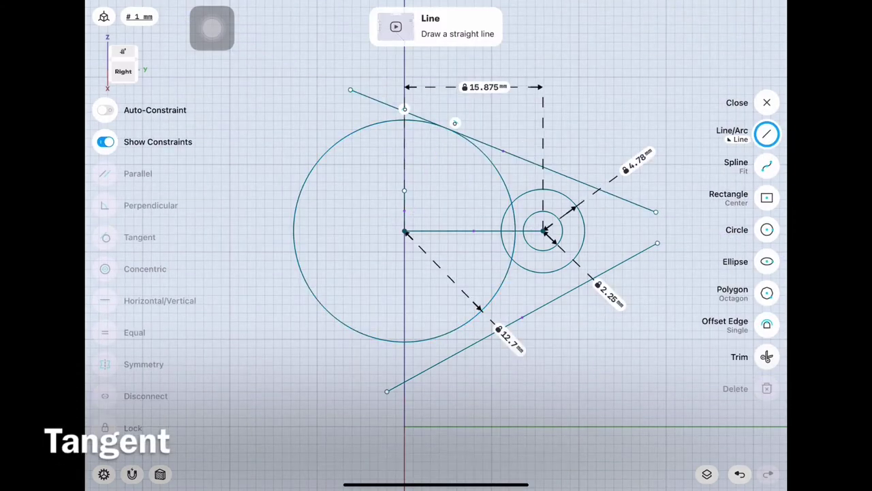
click(503, 151)
click(584, 232)
click(106, 236)
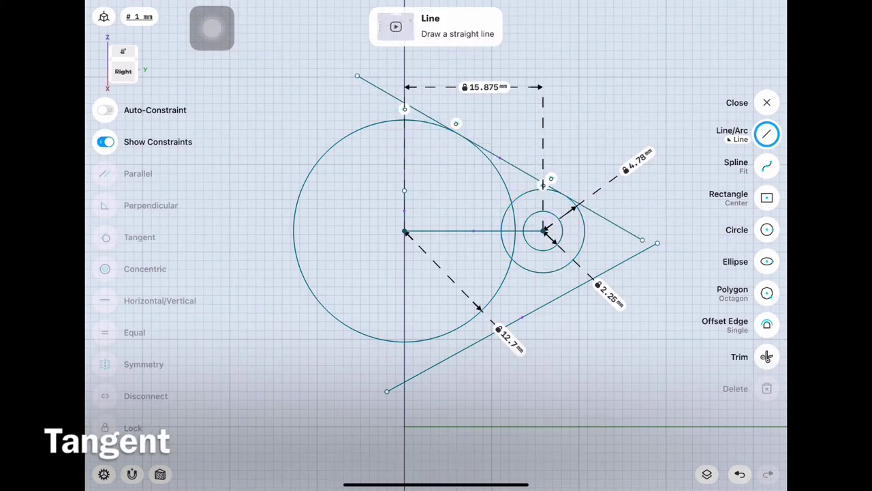
Make the lower line tangent to both circles and trim the line ends past the small circle.
click(294, 231)
click(559, 297)
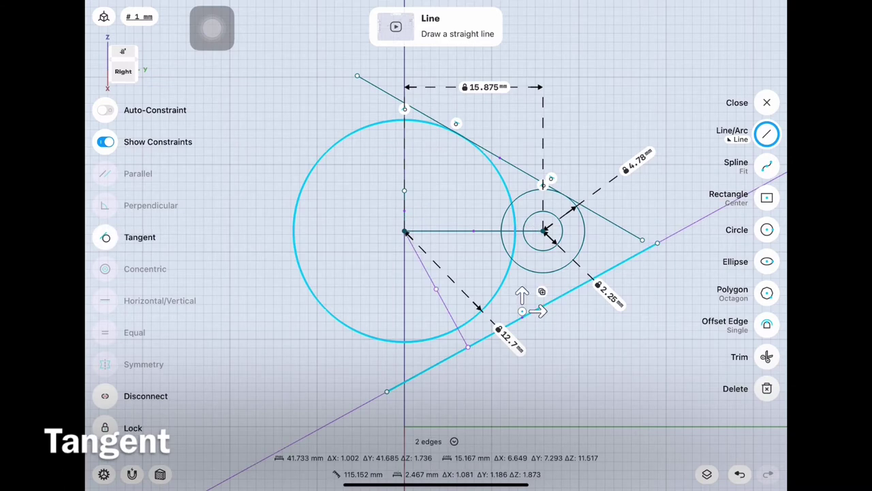
click(106, 236)
click(584, 232)
click(545, 280)
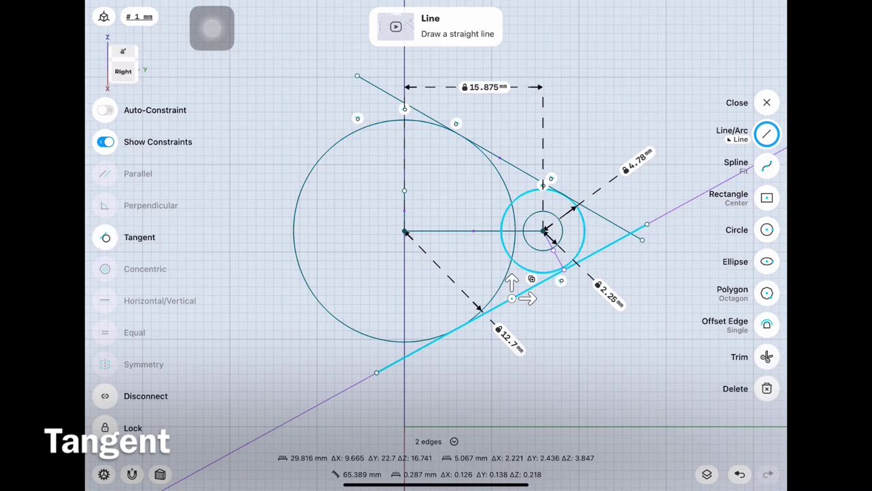
click(106, 236)
click(767, 357)
drag(600, 197, 600, 265)
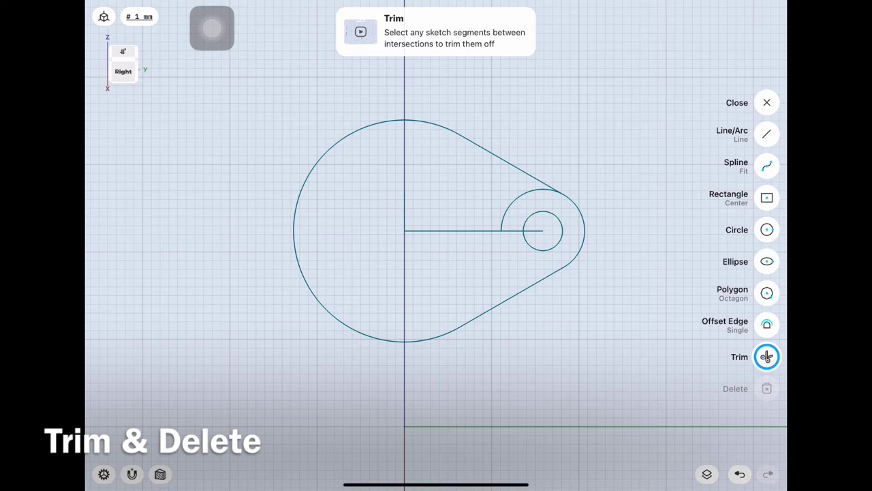
Delete the 15.875 mm horizontal centre line from the sketch.
click(473, 229)
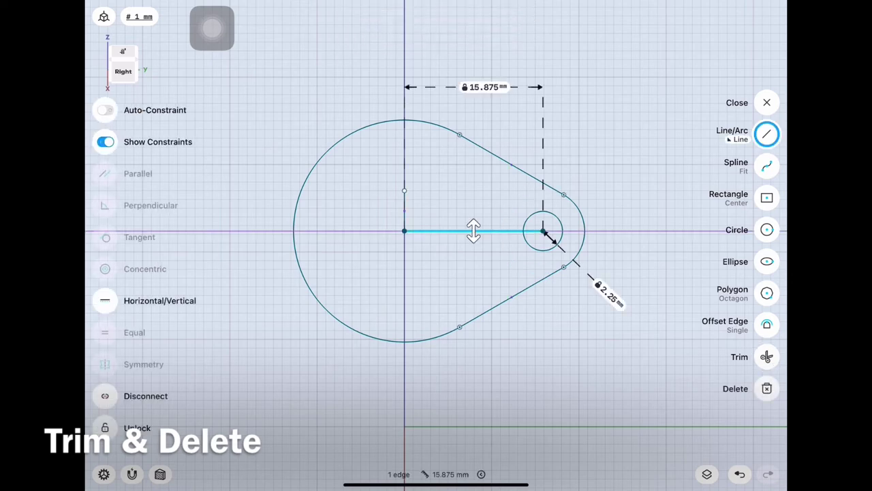
key(Delete)
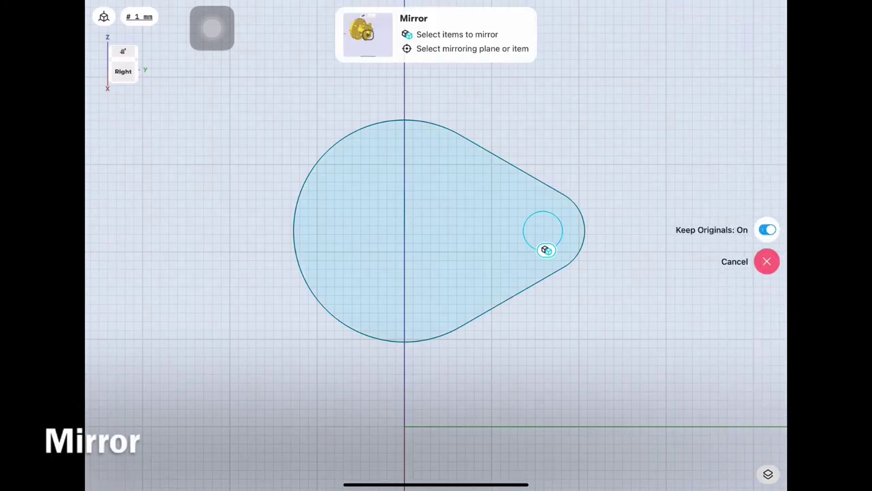
Mirror the lobe's upper and lower edges and its hole across the vertical axis, then trim overlapping arcs.
click(539, 179)
click(582, 227)
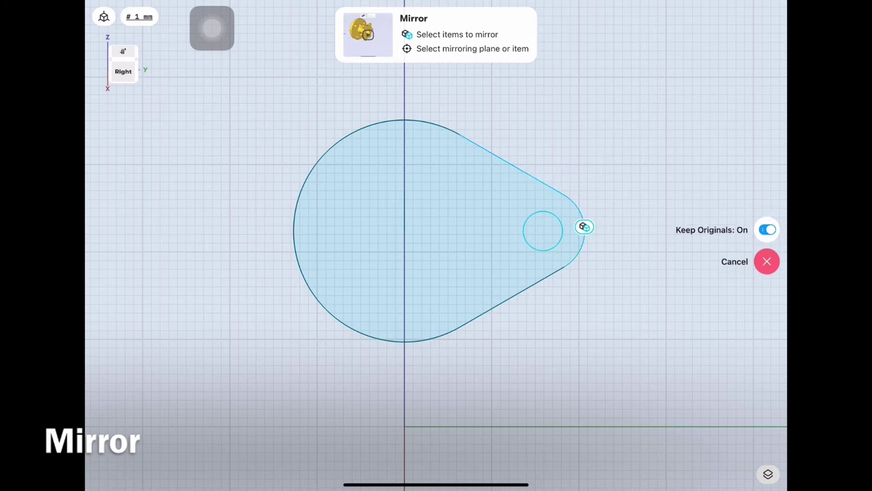
click(537, 282)
click(537, 282)
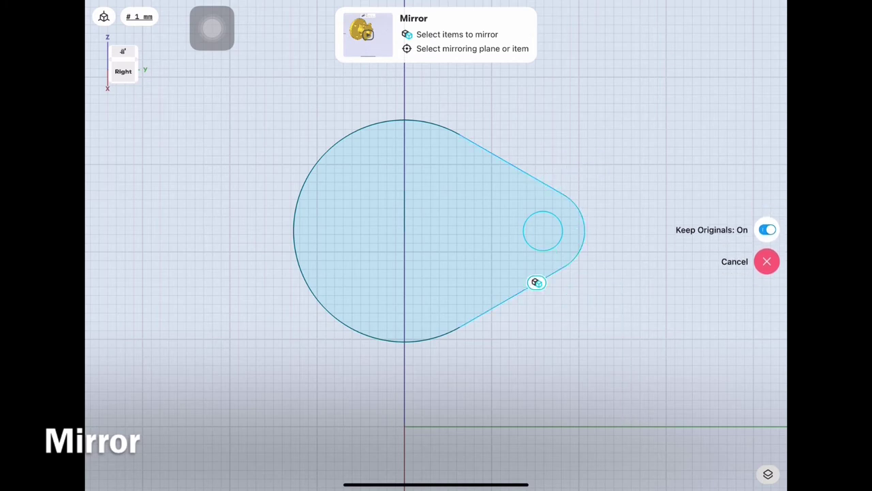
click(404, 207)
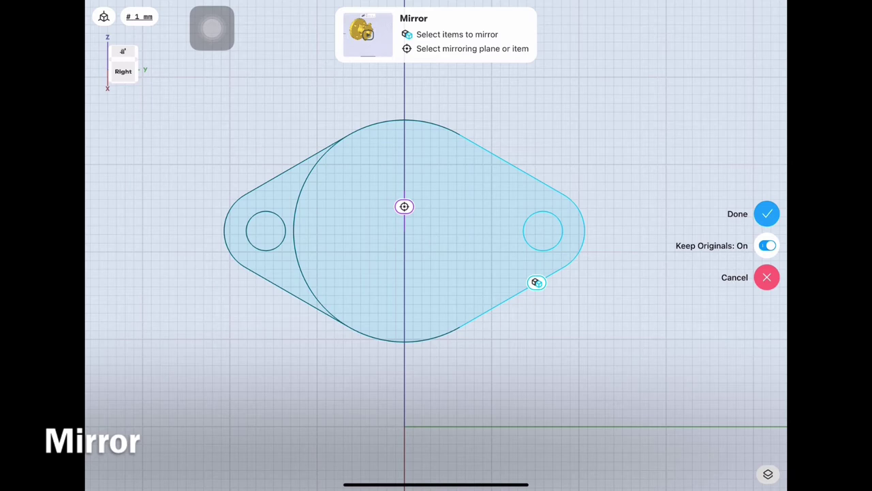
click(767, 213)
click(767, 197)
click(767, 357)
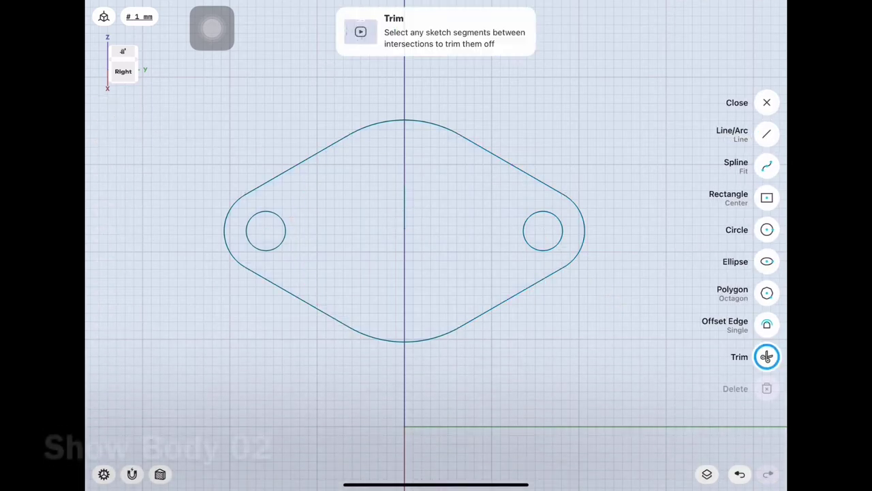
click(707, 474)
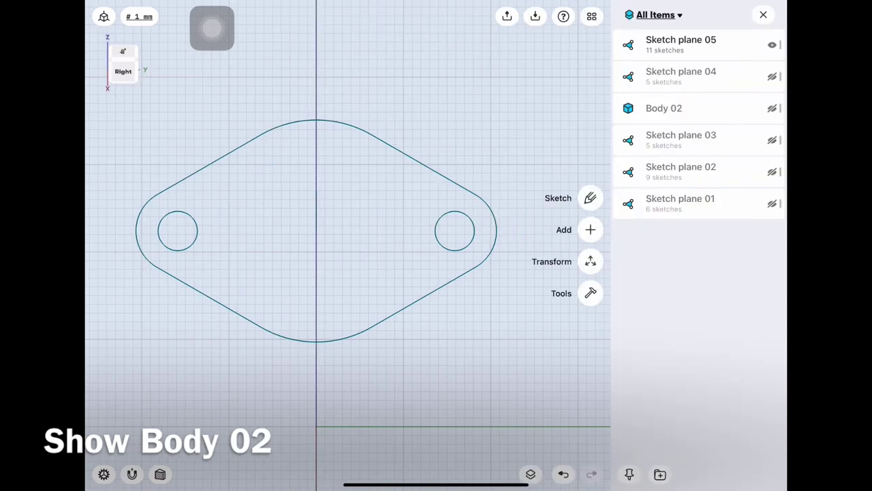
Unhide Body 02 and remove the stray short line inside the pipe from the flange sketch.
click(772, 108)
click(763, 14)
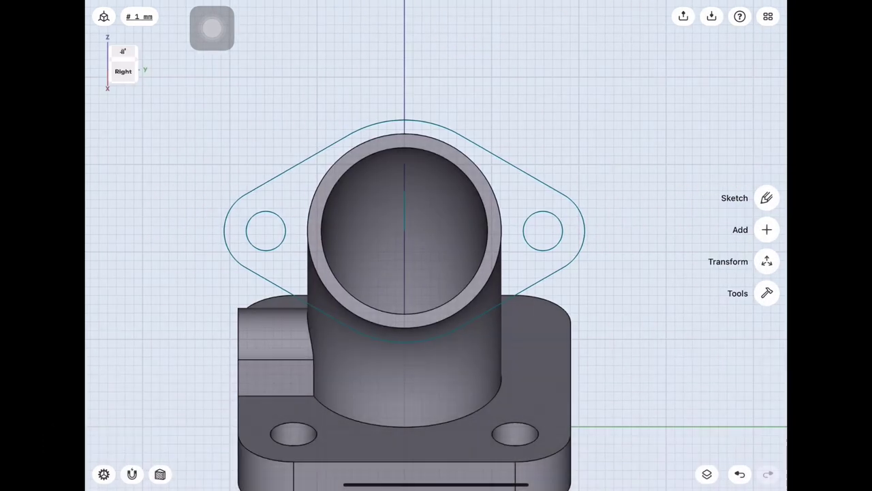
drag(478, 273, 614, 238)
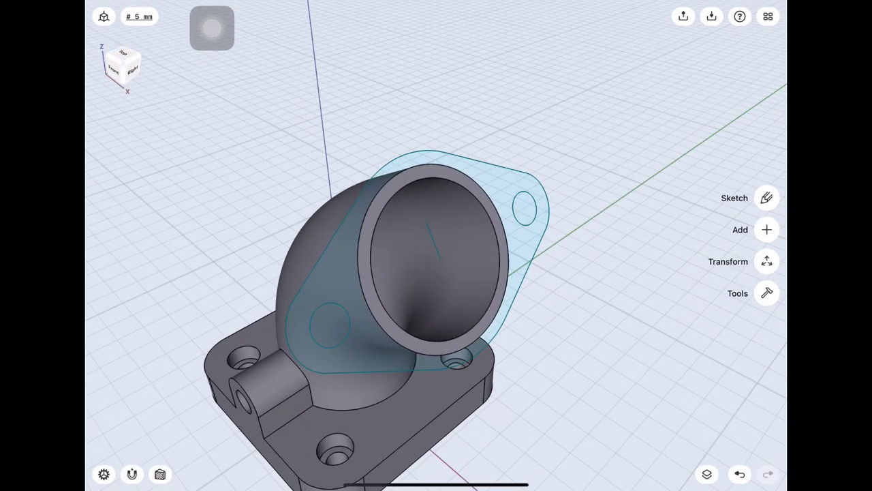
click(434, 242)
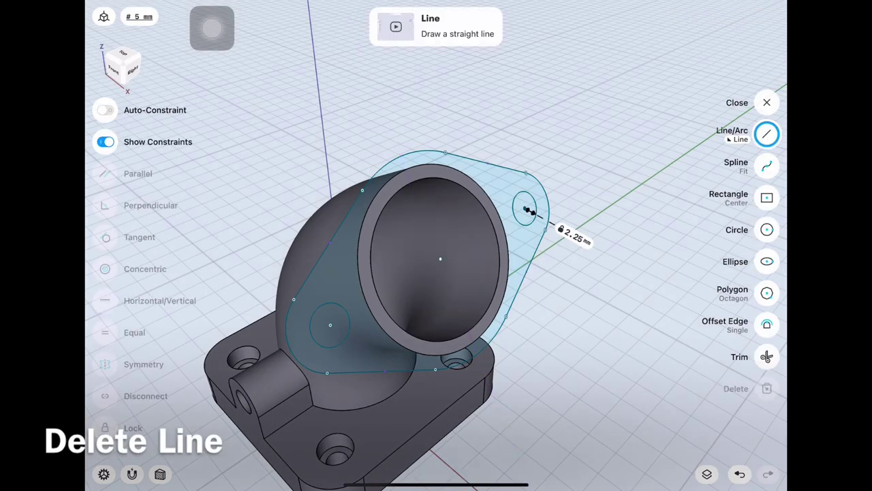
drag(436, 273, 450, 259)
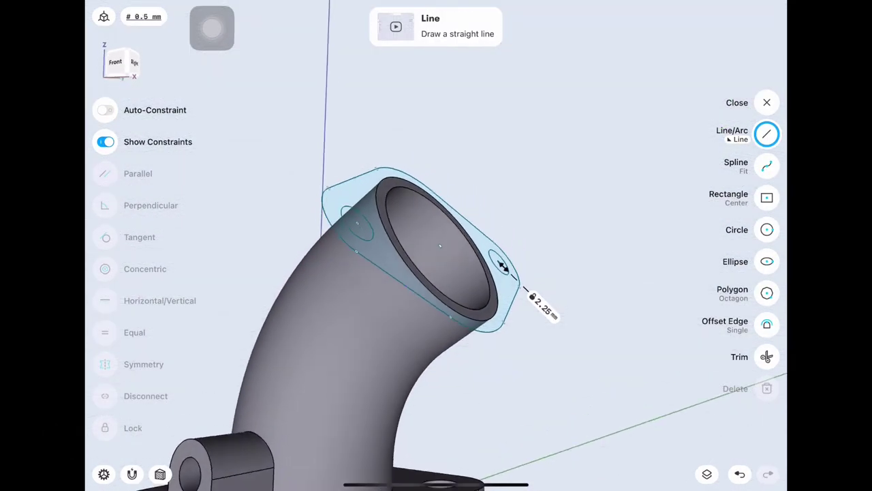
click(767, 103)
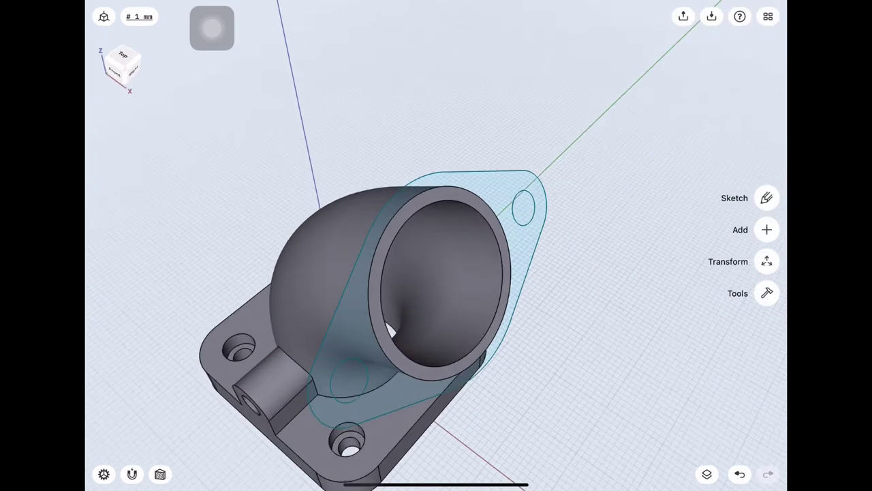
scroll(437, 272, down, 5)
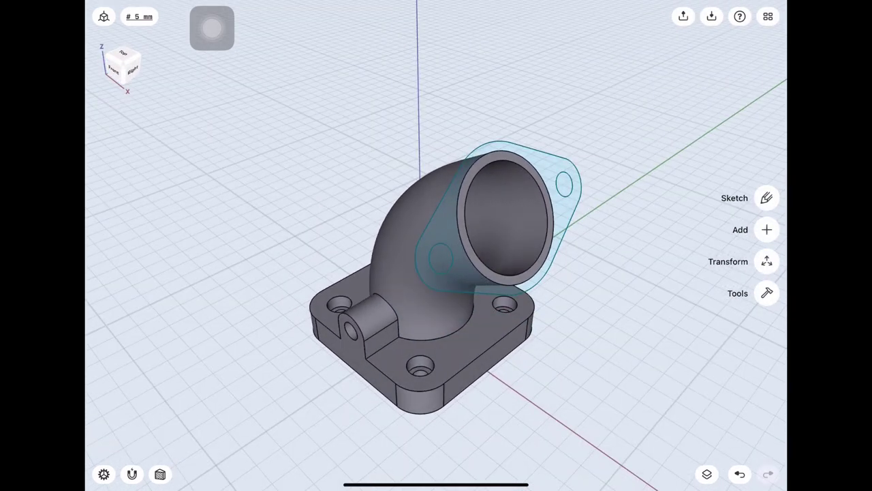
scroll(436, 273, up, 3)
scroll(436, 272, up, 3)
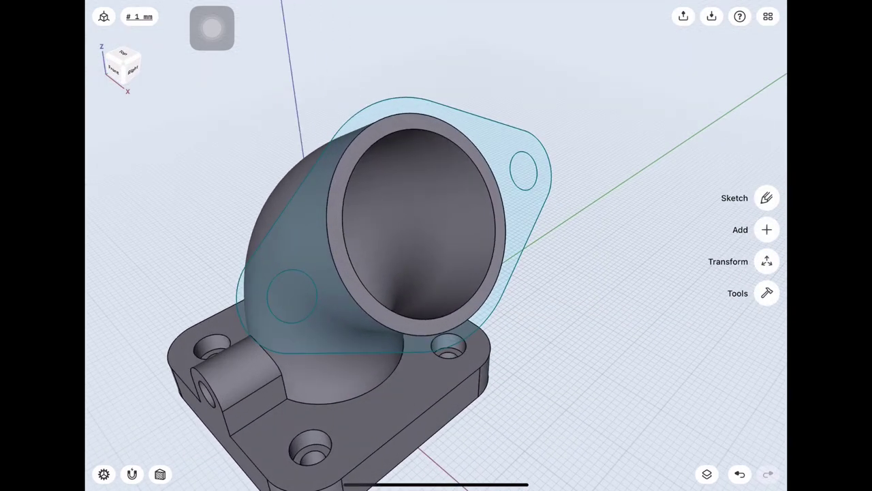
drag(436, 273, 409, 286)
Extrude the flange outline face -4.78 mm and union it with the elbow.
click(354, 238)
click(767, 229)
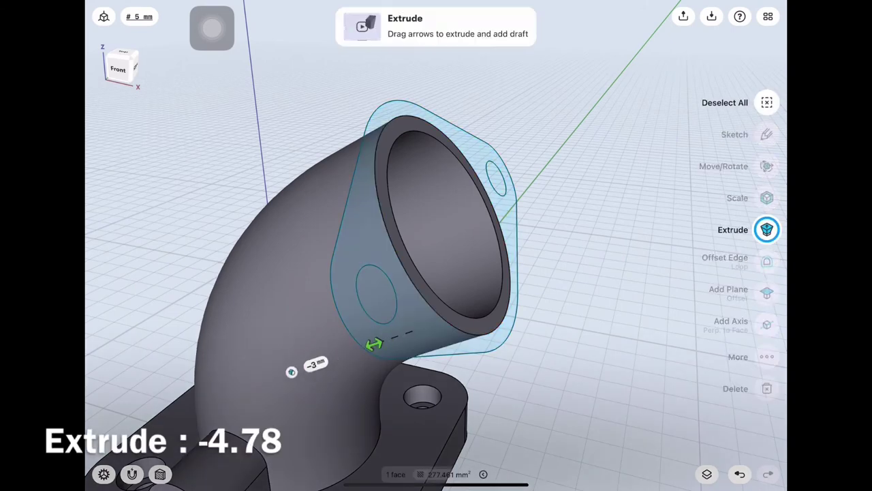
click(380, 341)
text(-4.78)
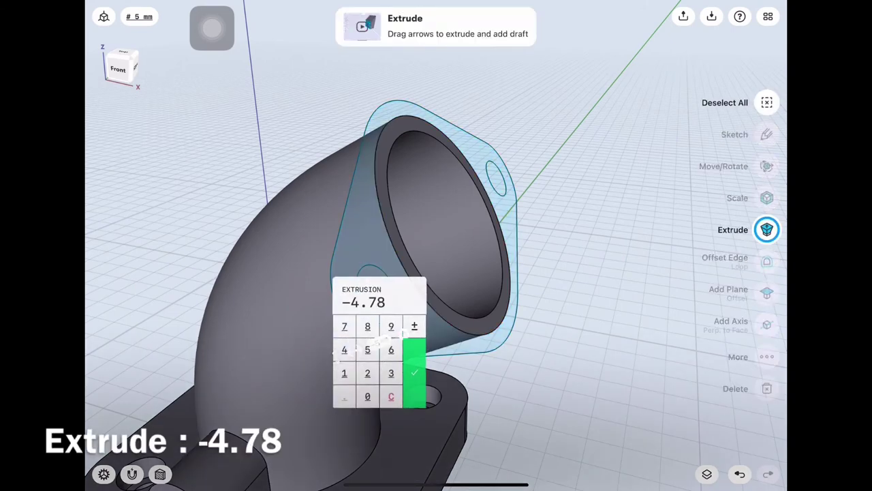
click(414, 372)
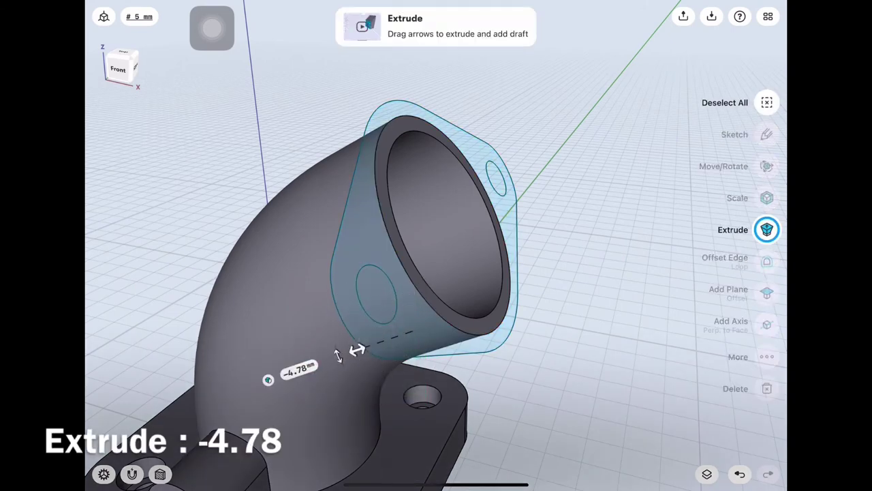
click(268, 380)
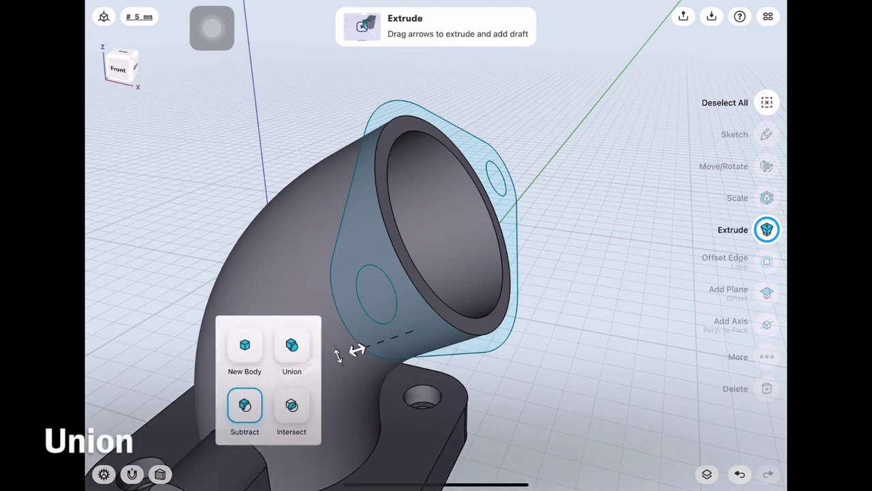
click(291, 345)
click(268, 380)
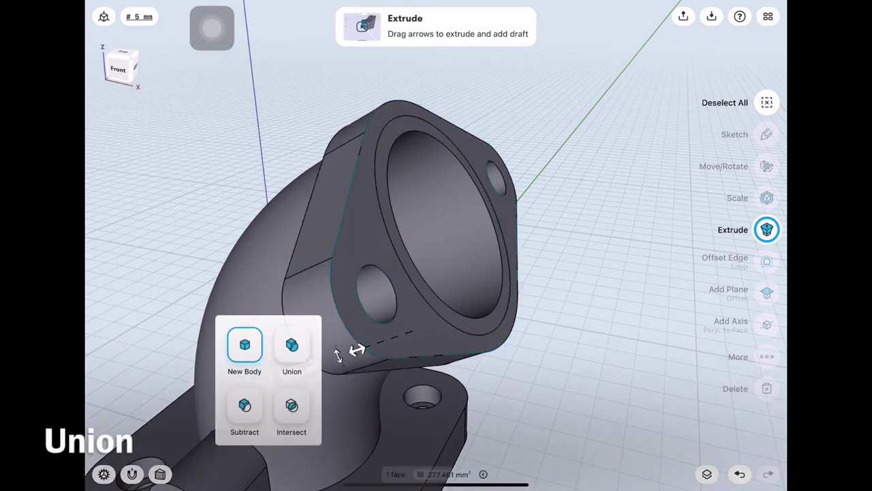
click(292, 345)
click(768, 102)
mouse_move(436, 246)
mouse_down()
mouse_move(381, 204)
mouse_move(409, 259)
mouse_move(464, 232)
mouse_move(368, 273)
mouse_up()
Hide Sketch plane 05 and start a new sketch on the flange face.
click(706, 474)
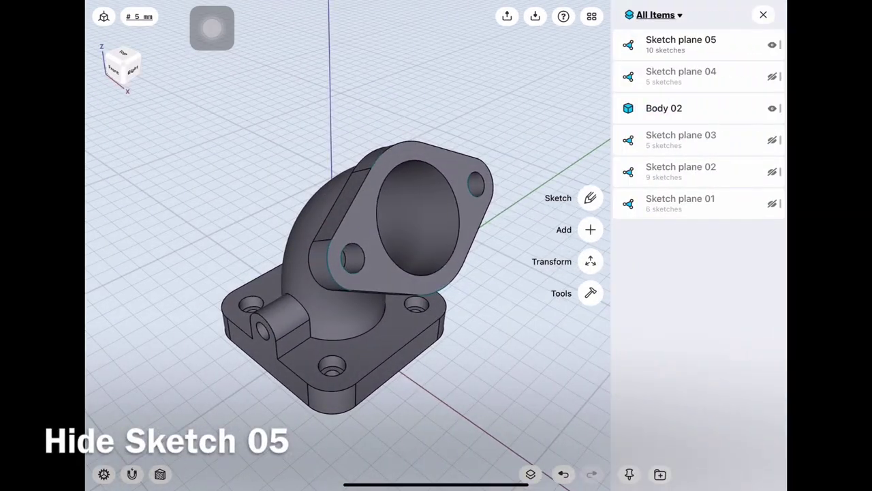
click(764, 15)
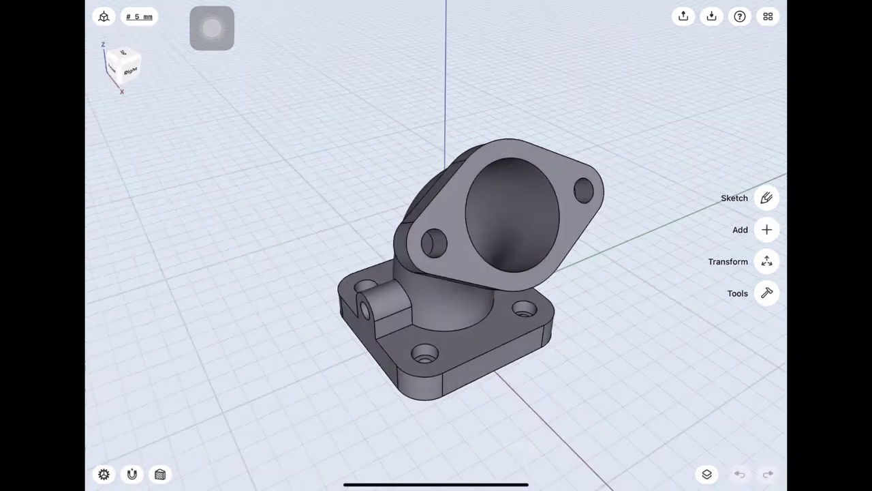
click(590, 198)
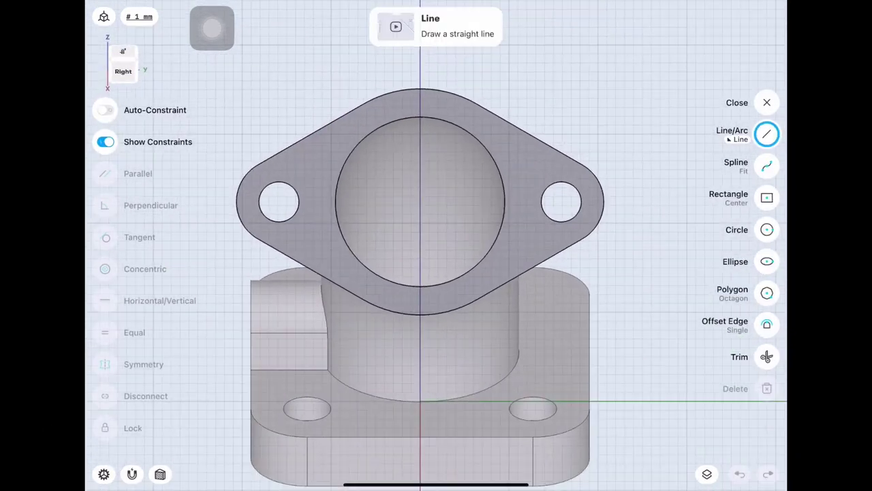
Draw concentric circles of 7.94 mm and 9.525 mm radius at the flange face centre.
drag(420, 202, 467, 202)
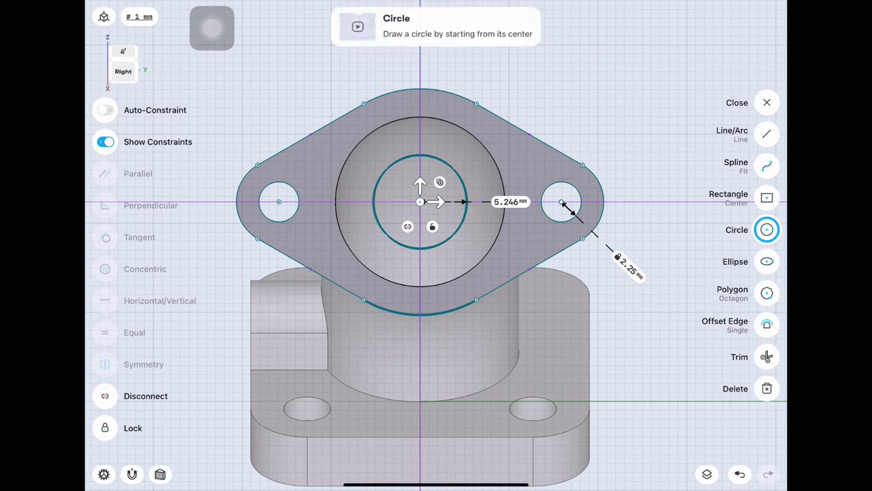
click(510, 202)
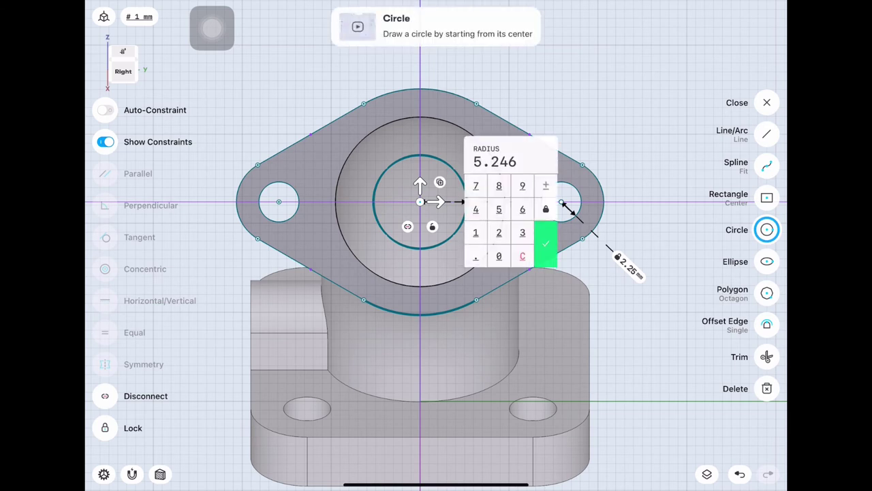
click(522, 185)
click(475, 209)
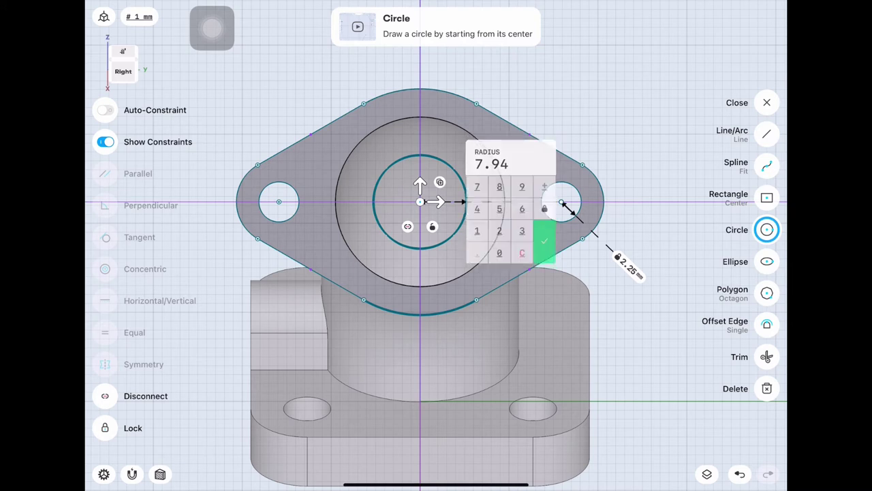
click(545, 244)
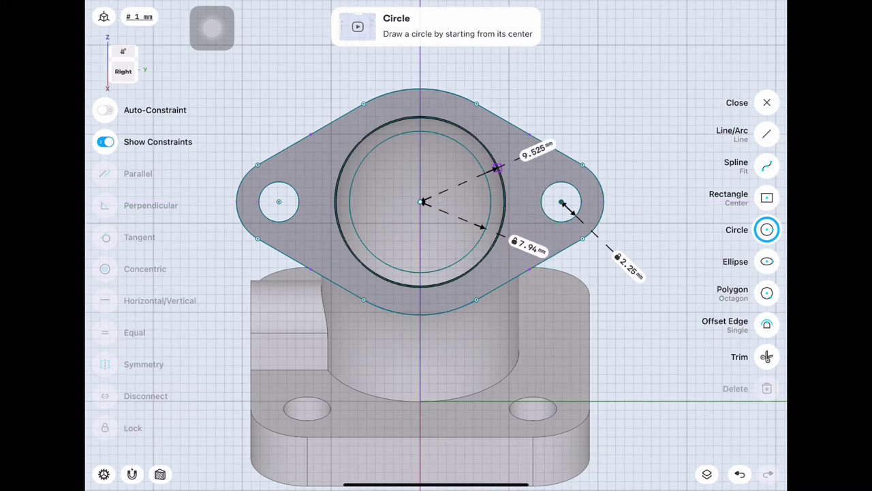
click(504, 195)
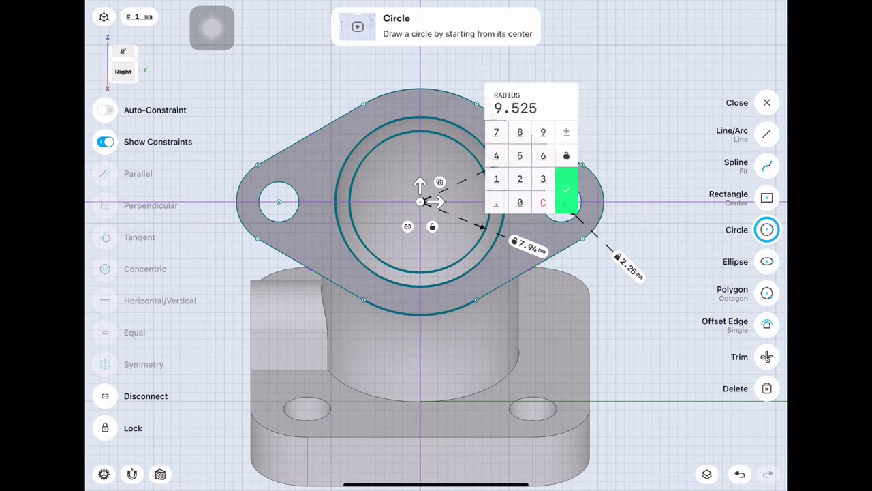
click(566, 190)
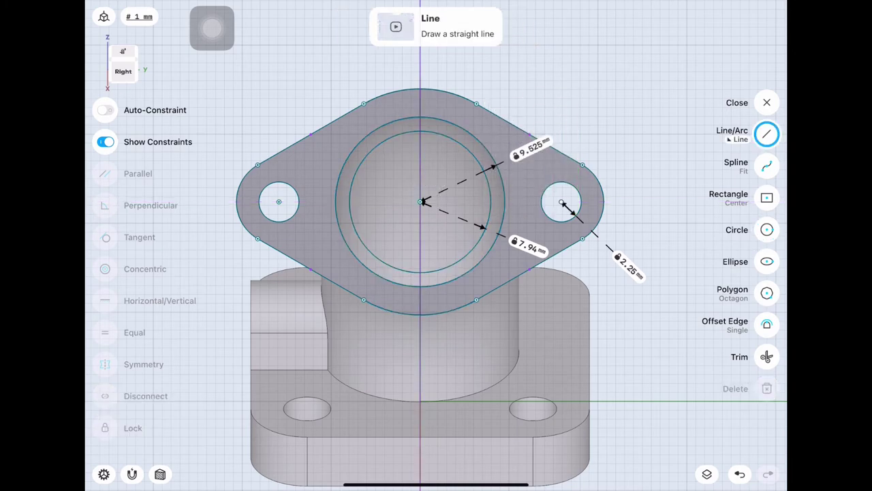
drag(477, 306, 422, 381)
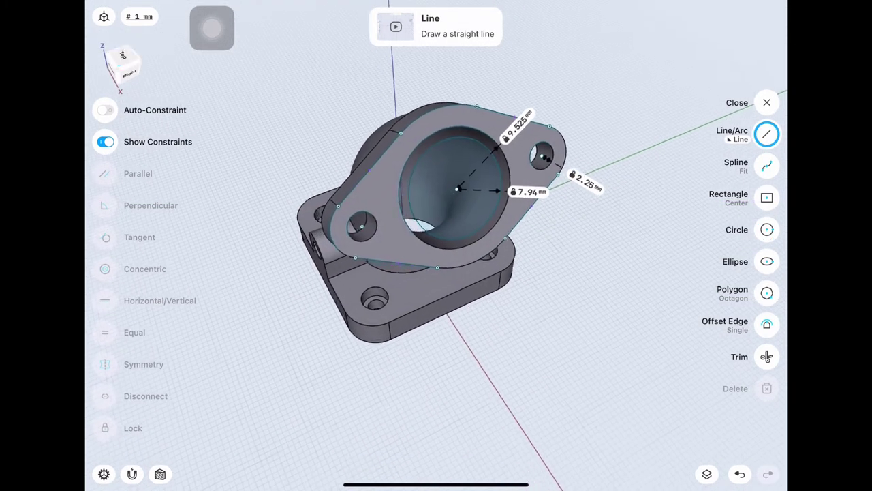
click(706, 473)
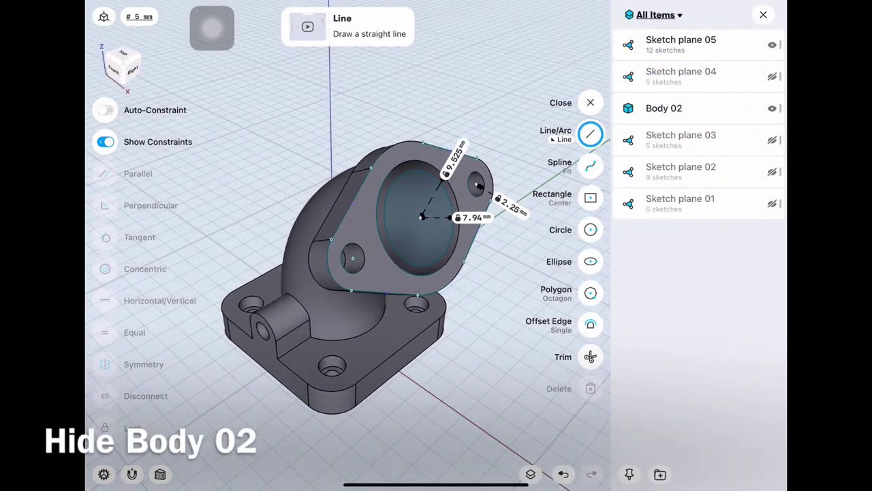
Hide Body 02 and exit the flange sketch.
click(772, 108)
click(763, 15)
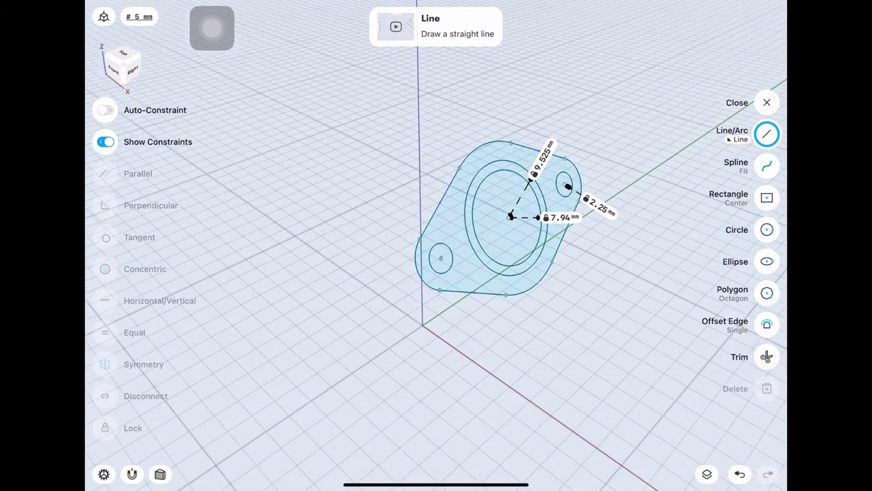
click(767, 103)
scroll(382, 245, up, 5)
Move both ring circles -1.6 mm along the flange normal.
click(767, 262)
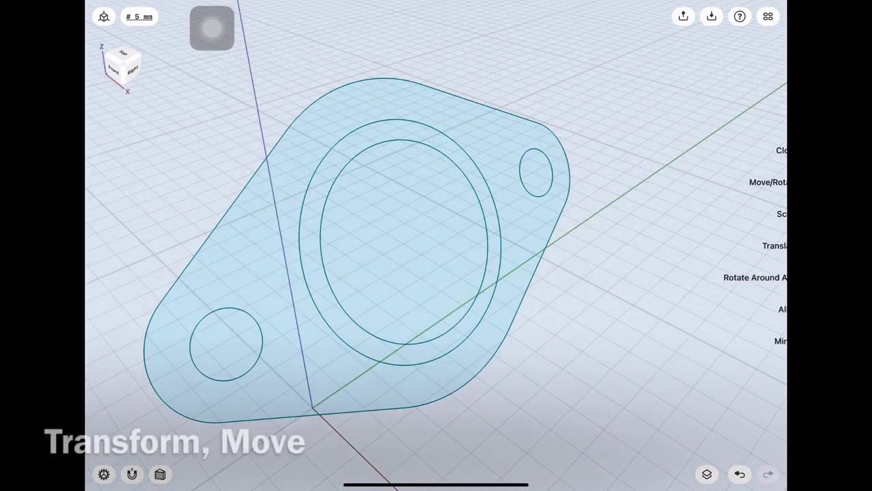
click(767, 179)
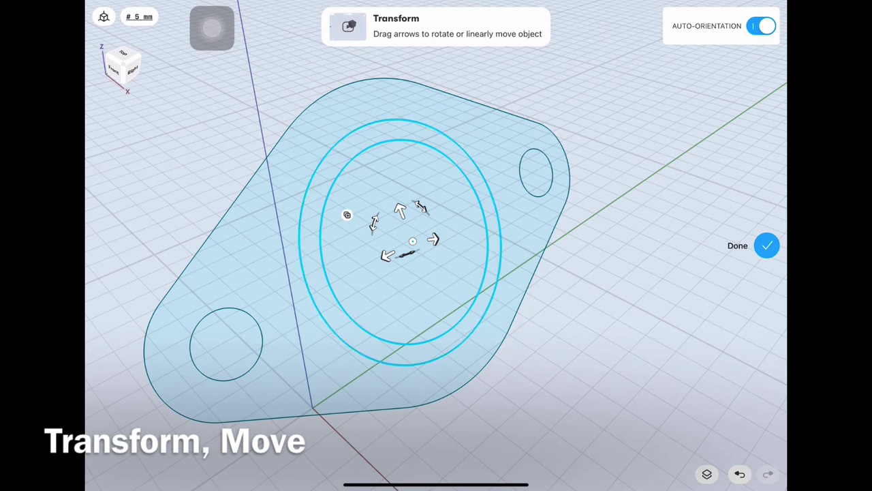
mouse_move(614, 327)
mouse_down()
mouse_move(572, 225)
mouse_move(518, 136)
mouse_up()
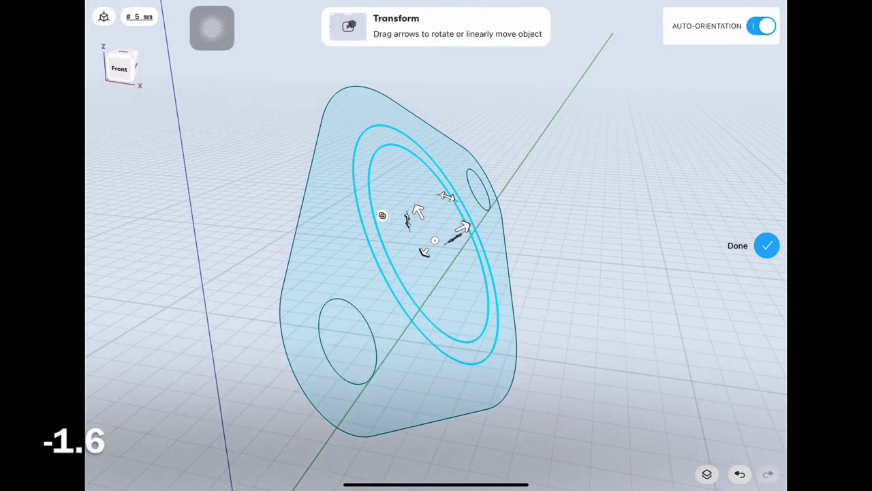
drag(464, 227, 452, 233)
click(463, 227)
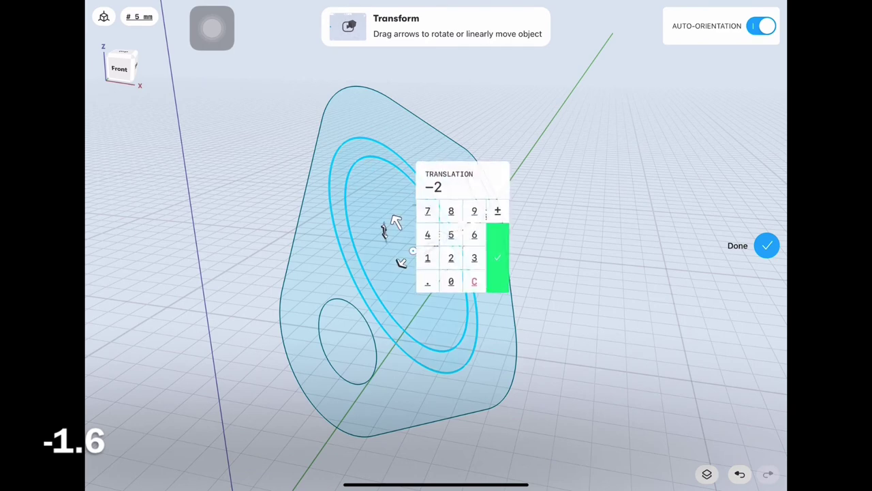
click(497, 258)
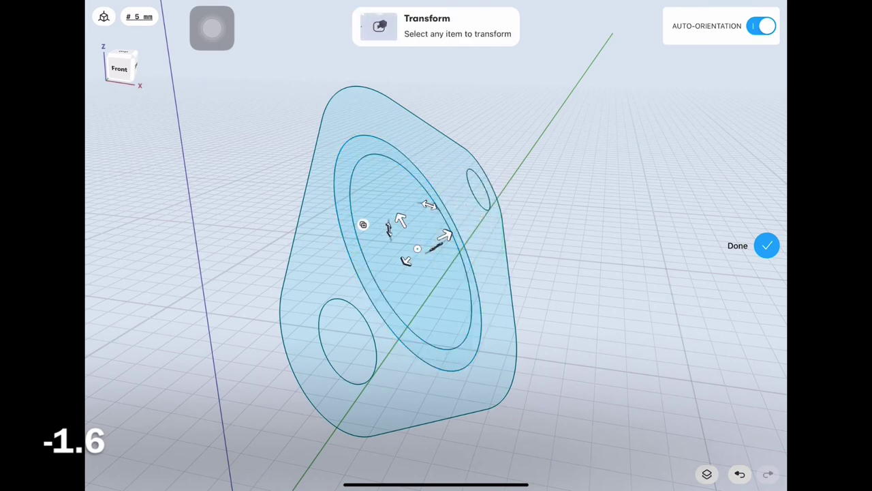
click(767, 245)
drag(436, 273, 382, 280)
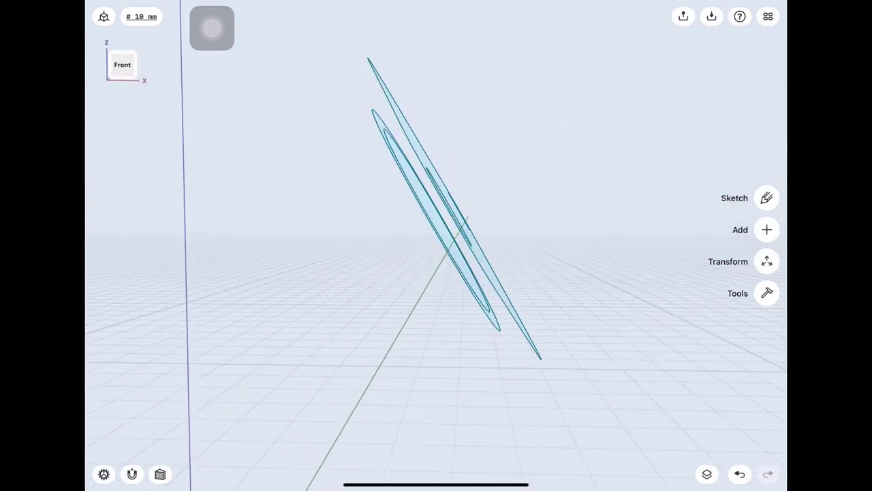
drag(436, 272, 409, 293)
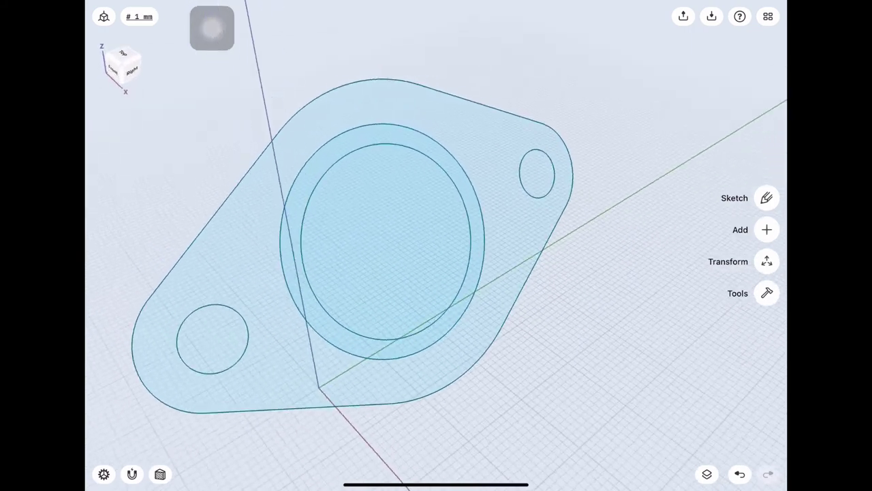
Hide Sketch plane 05, show Body 02, and extrude the ring face -3.18 mm into the flange.
click(706, 473)
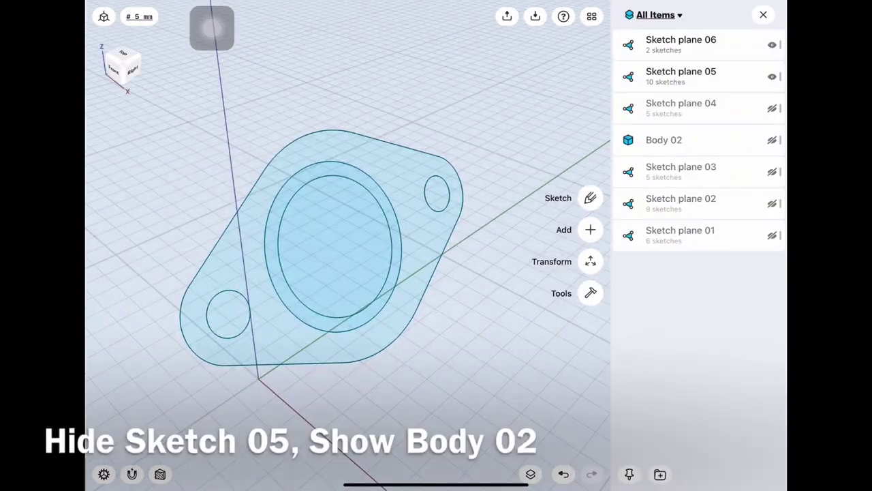
click(772, 77)
click(772, 140)
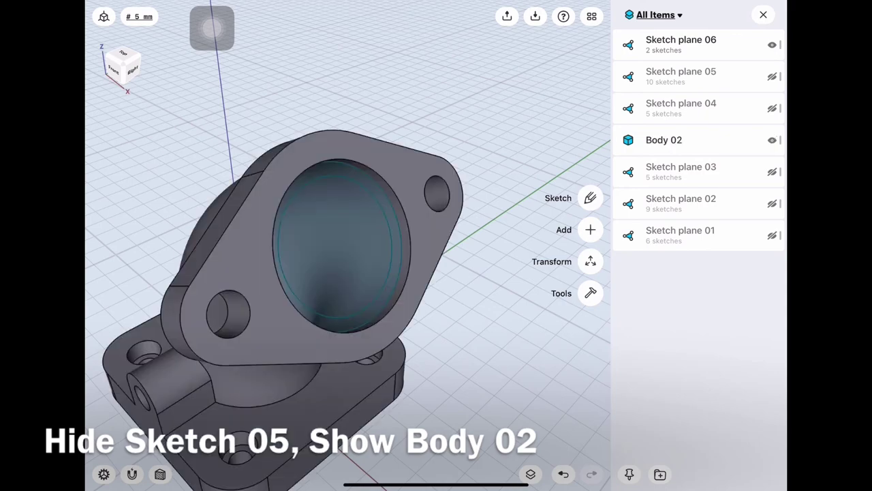
click(531, 474)
drag(306, 307, 443, 273)
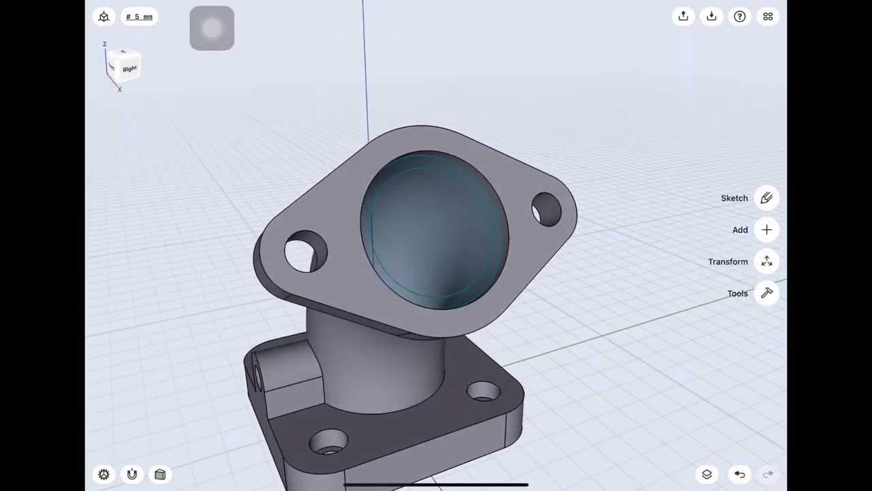
scroll(354, 205, up, 5)
click(481, 219)
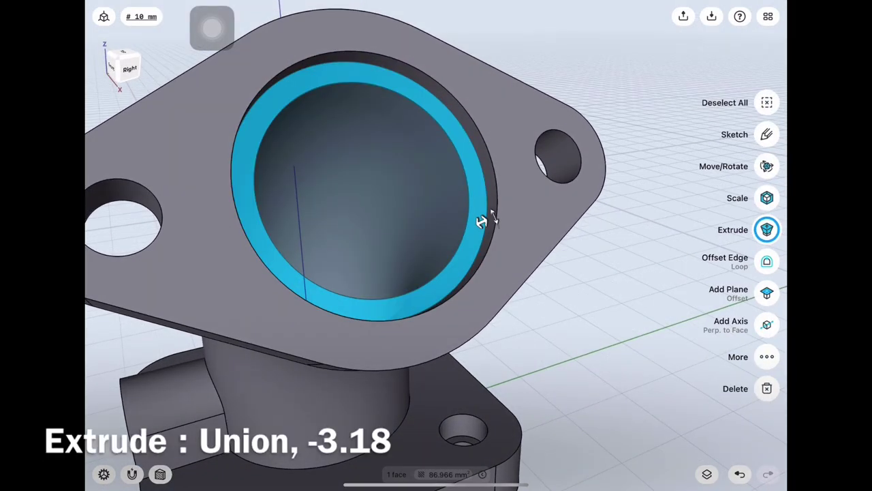
drag(481, 222, 447, 238)
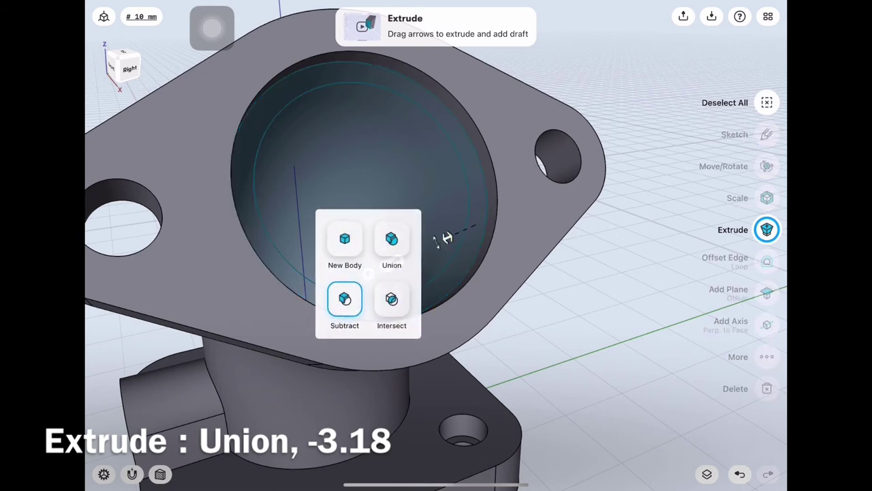
click(392, 239)
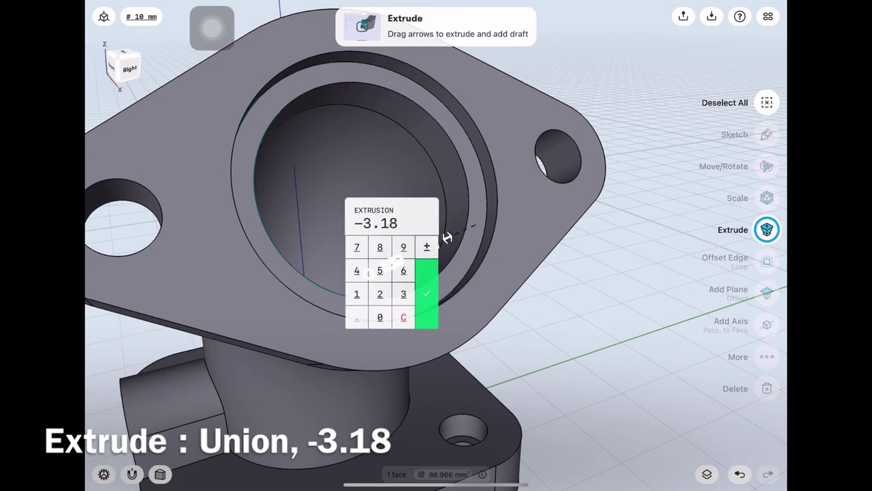
click(426, 293)
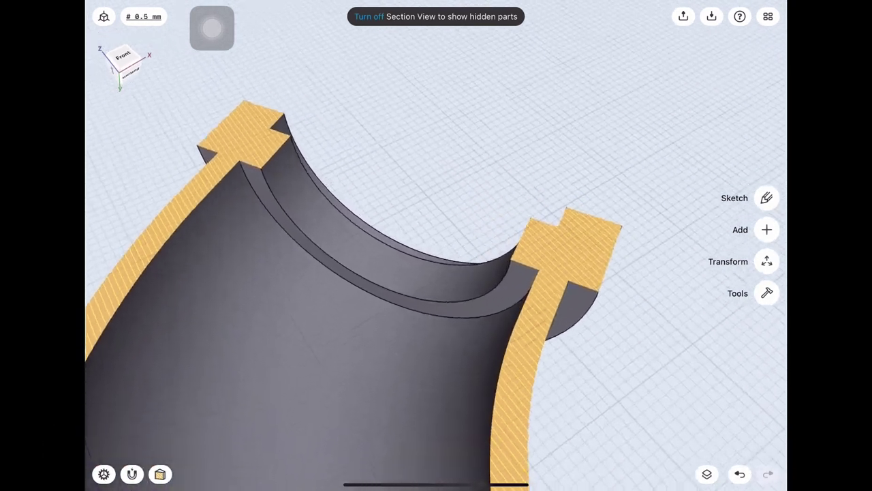
Fillet the recess's inner edge at 1.52 mm and turn off the section view.
click(386, 287)
drag(385, 288, 378, 291)
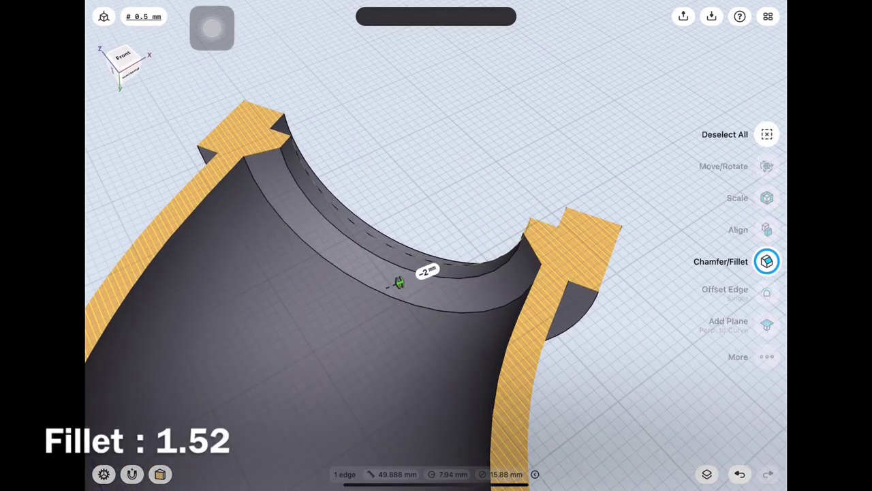
click(346, 305)
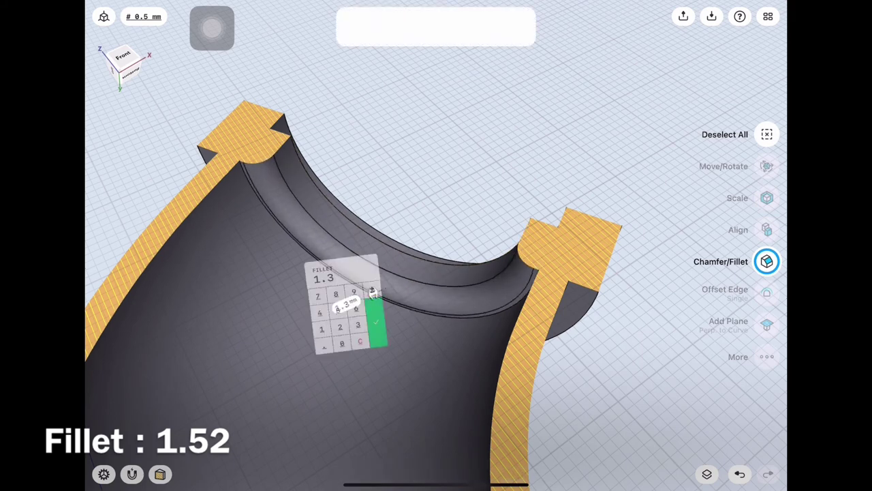
click(311, 334)
click(381, 335)
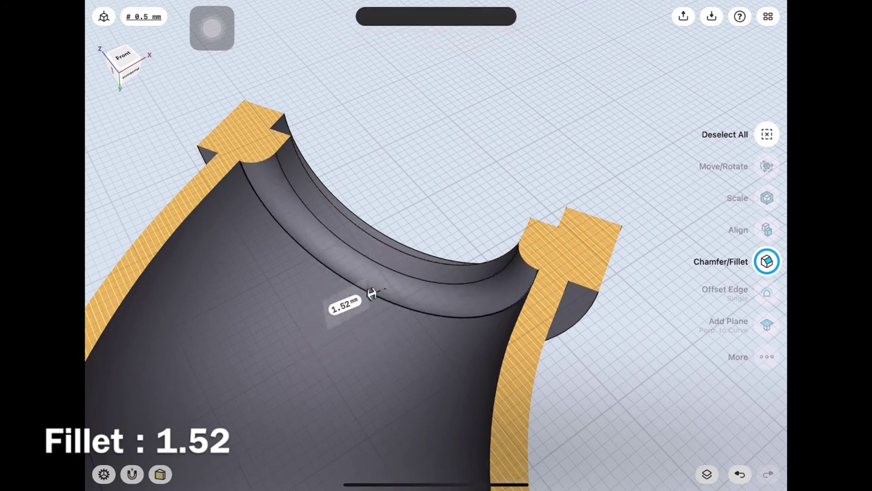
click(648, 409)
drag(614, 375, 511, 307)
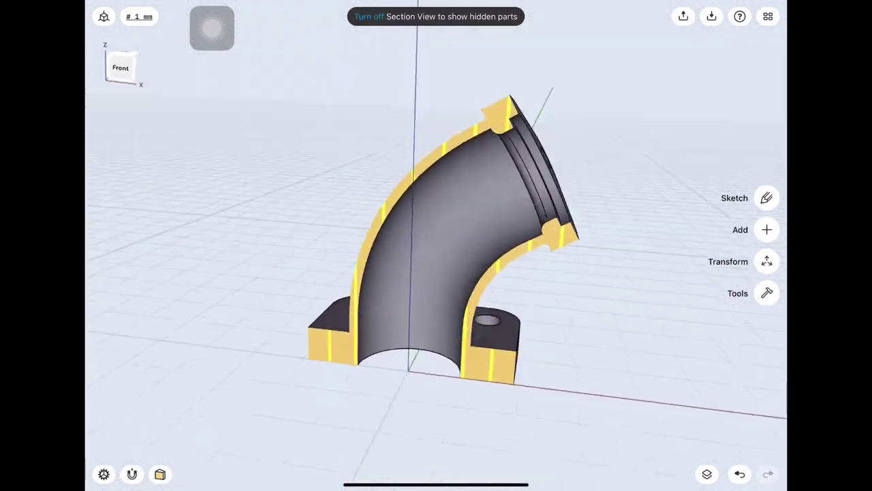
click(368, 17)
click(707, 474)
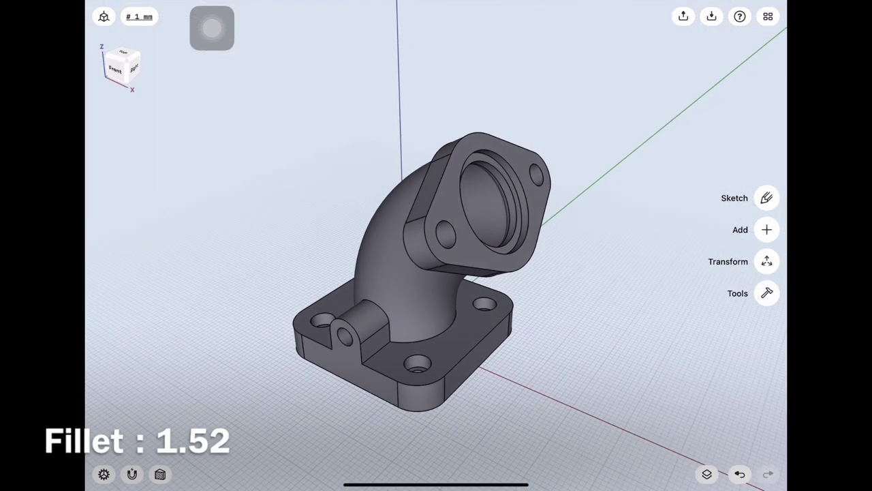
Fillet the side lug's base edges at 1.52 mm.
click(376, 351)
drag(518, 307, 409, 307)
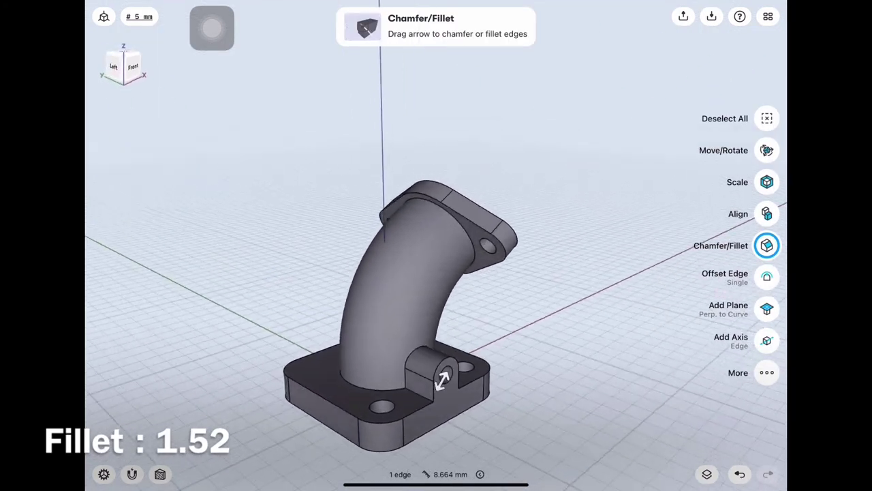
click(407, 387)
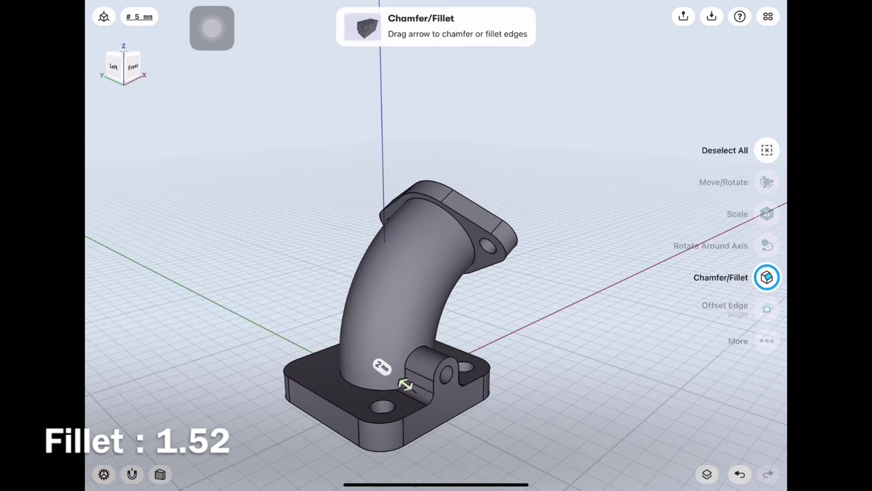
click(382, 366)
click(417, 397)
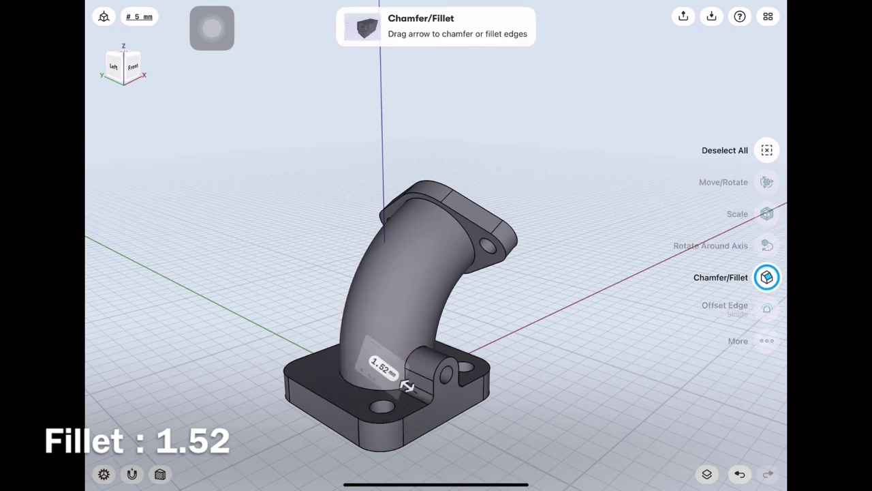
Fillet the edge where the riser meets the base plate at 1.52 mm.
drag(613, 382, 477, 381)
mouse_move(477, 272)
mouse_down()
mouse_move(545, 273)
mouse_move(463, 286)
mouse_move(450, 279)
mouse_up()
click(505, 332)
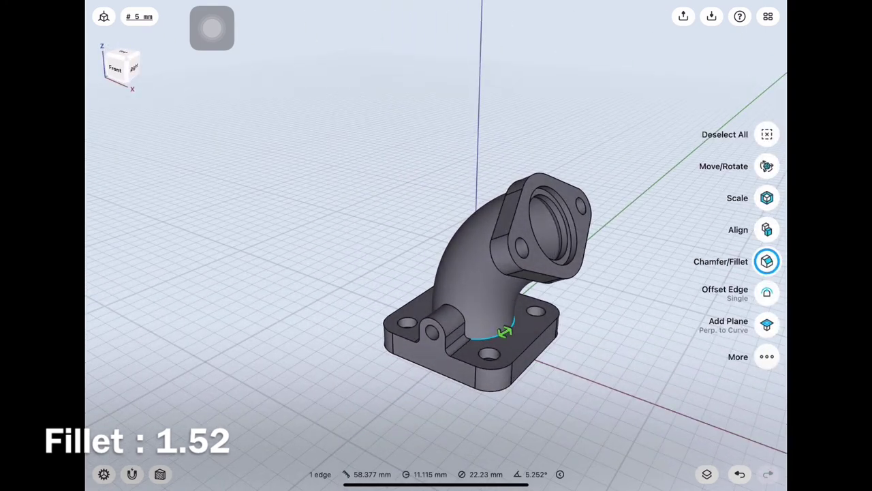
click(516, 310)
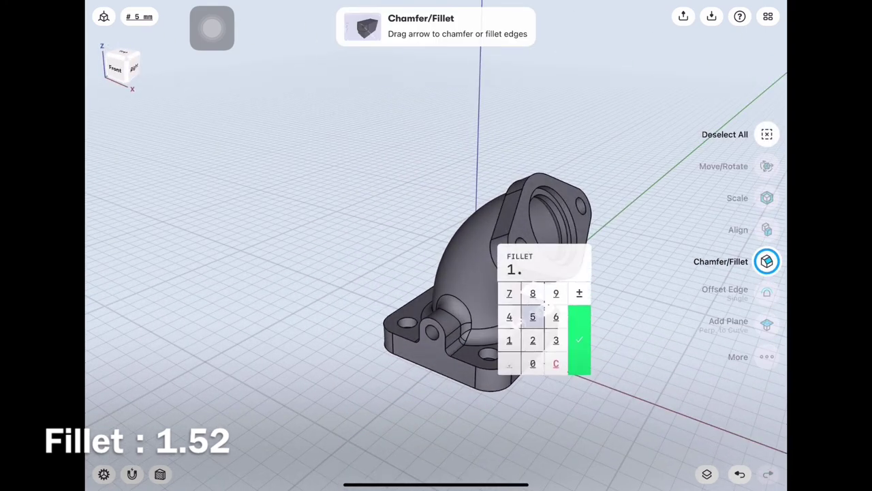
click(580, 340)
Fillet the edge where the riser meets the flange at 1.52 mm.
mouse_move(545, 272)
mouse_down()
mouse_move(409, 273)
mouse_move(491, 273)
mouse_up()
scroll(436, 272, up, 3)
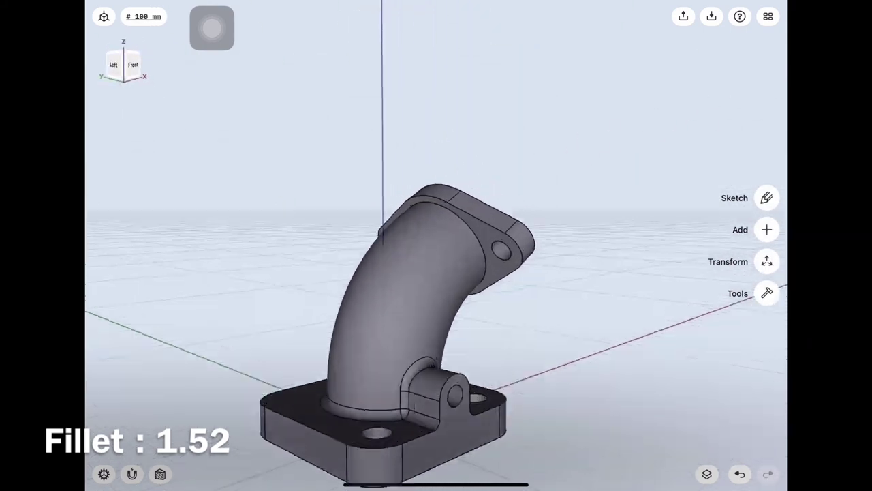
scroll(436, 273, up, 3)
click(463, 290)
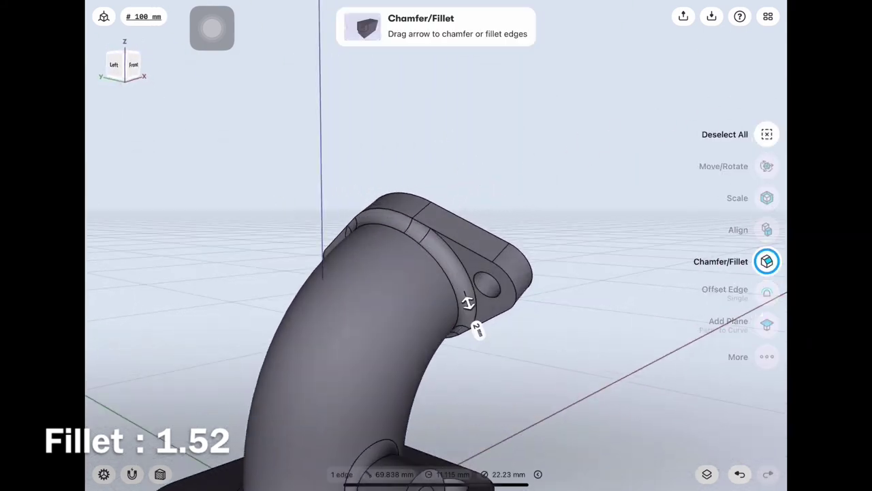
click(477, 330)
text(1.52)
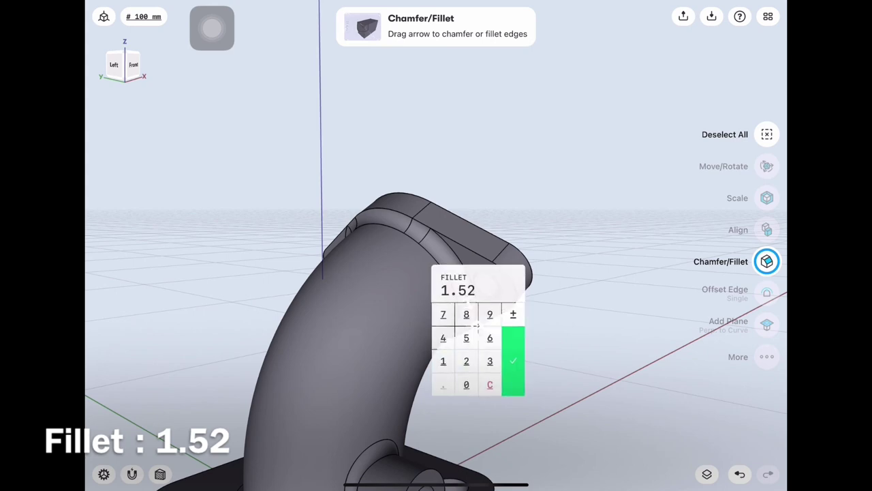
click(513, 360)
click(273, 137)
scroll(437, 273, down, 5)
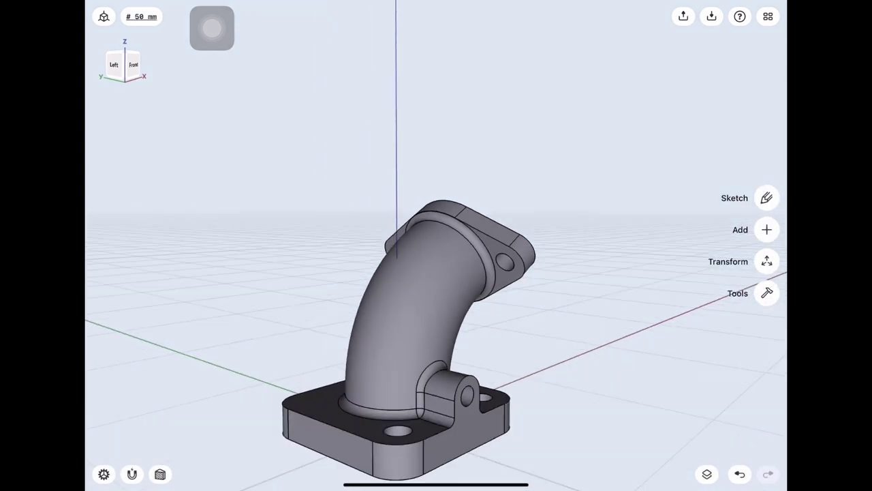
mouse_move(436, 273)
mouse_down()
mouse_move(450, 191)
mouse_move(450, 245)
mouse_move(477, 287)
mouse_move(422, 306)
mouse_up()
Apply a red colour from the colour wheel to the entire elbow intake body.
scroll(436, 272, up, 5)
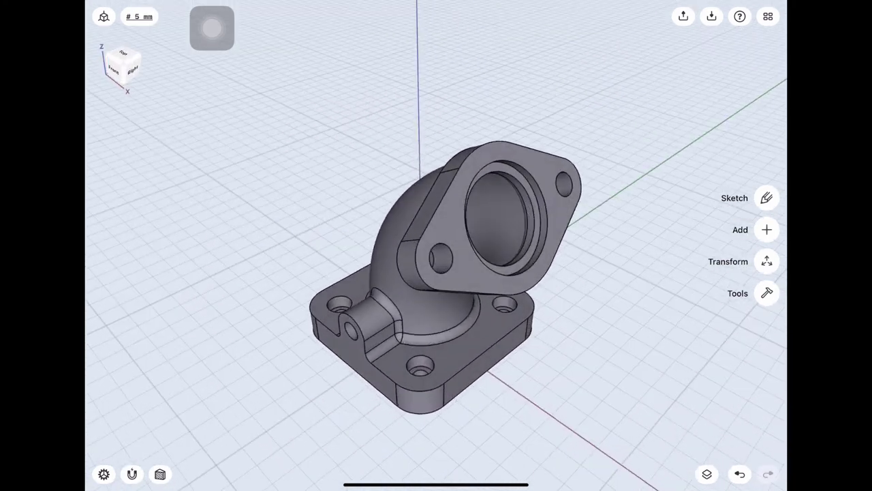
click(767, 293)
click(766, 436)
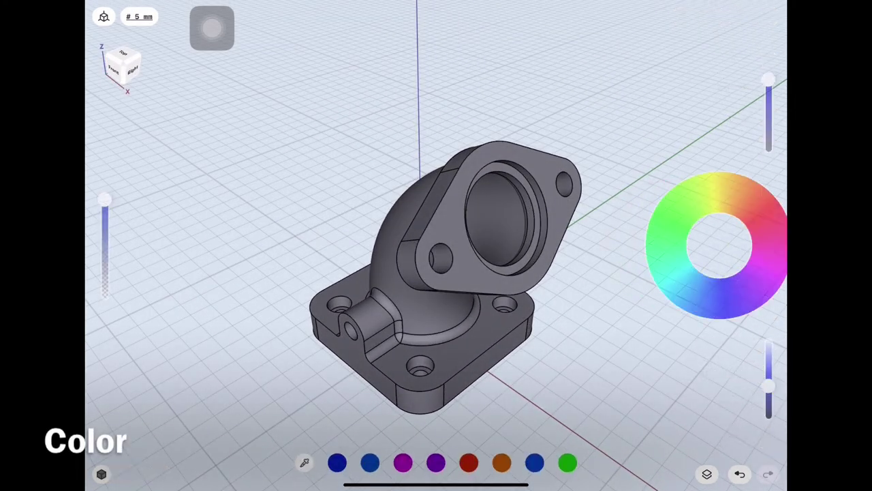
drag(702, 273, 709, 205)
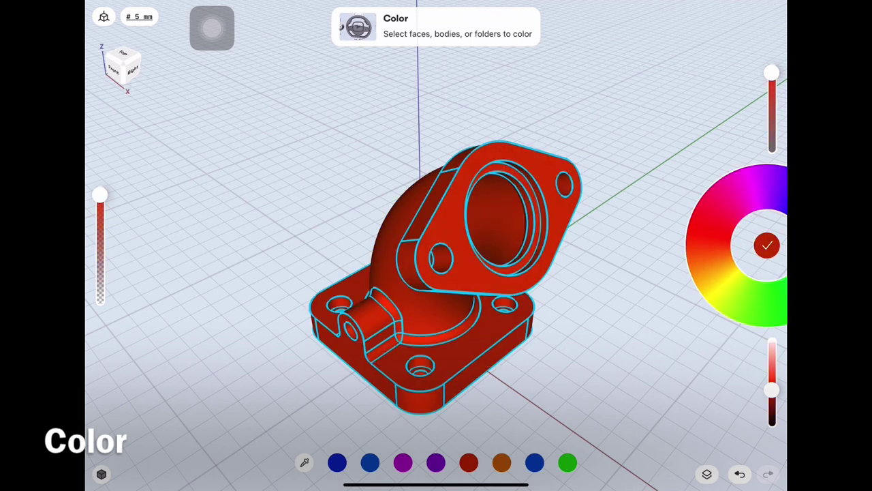
click(767, 245)
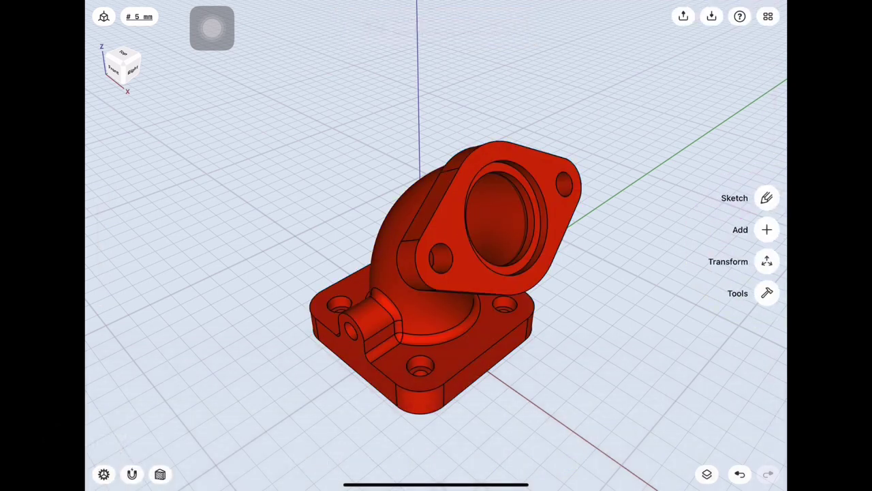